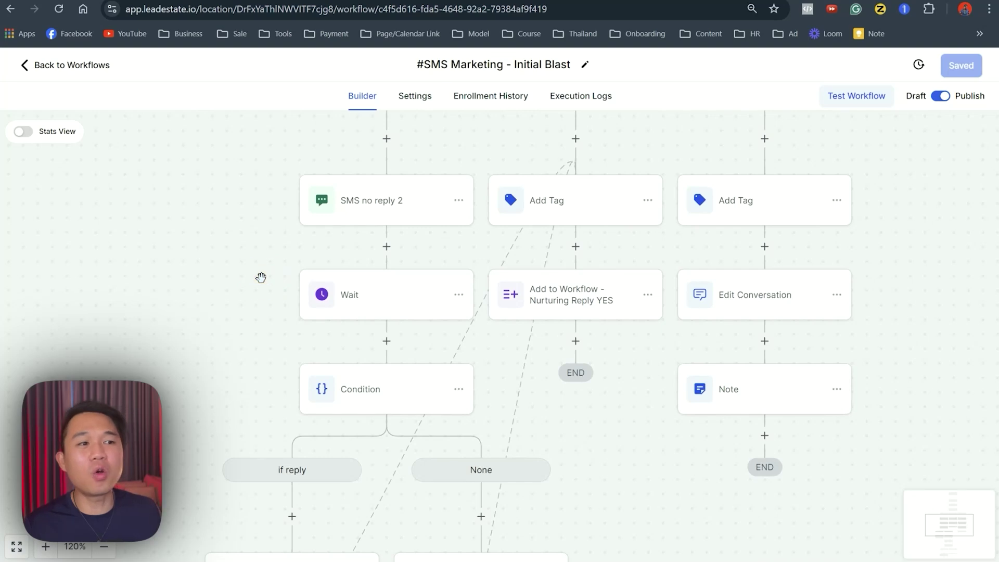
# Leave the Initial Blast workflow and open the #SMS Marketing -Nurturing REPLY YES workflow
pyautogui.moveTo(232, 371); pyautogui.dragTo(227, 282)
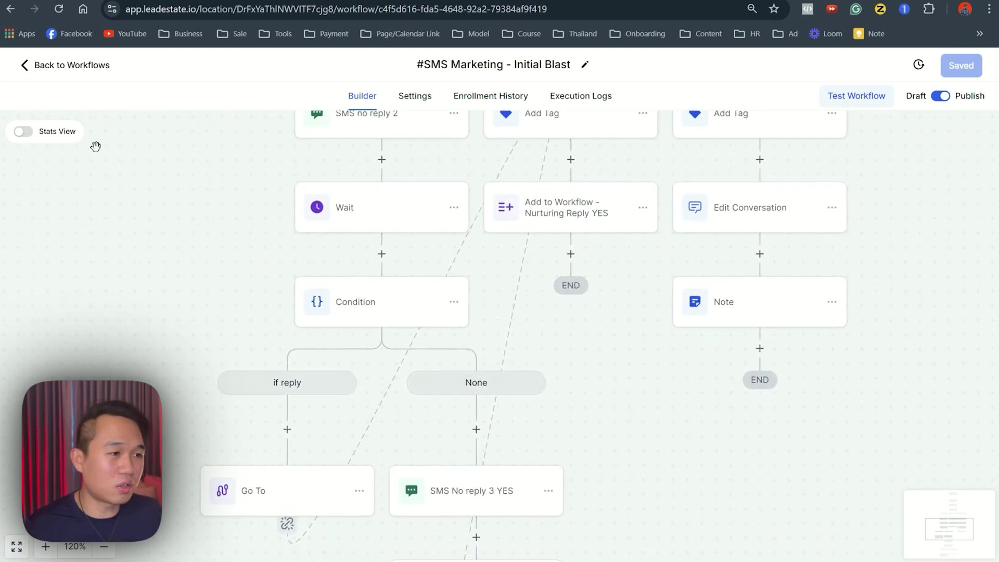
pyautogui.click(72, 73)
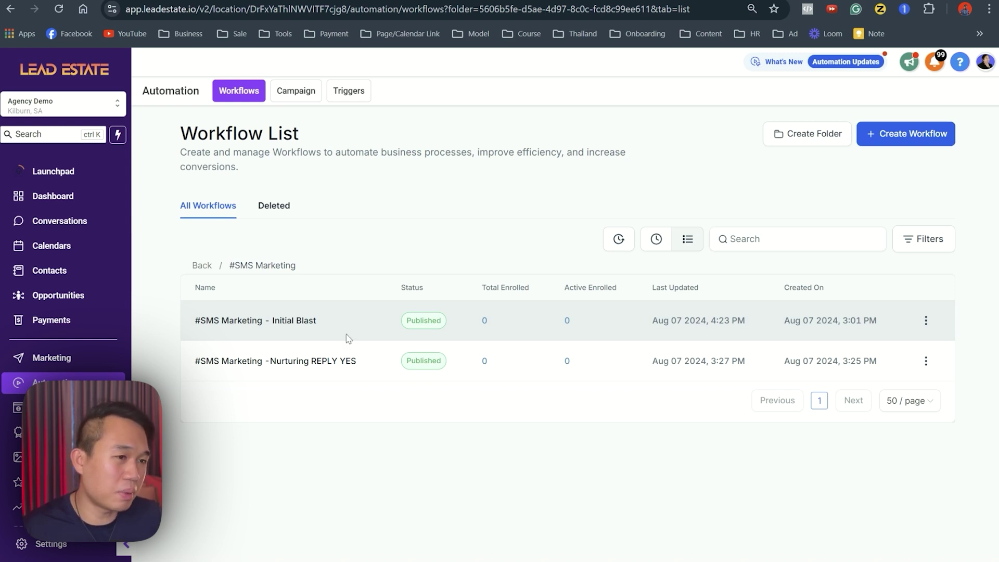
pyautogui.moveTo(368, 361); pyautogui.dragTo(273, 373)
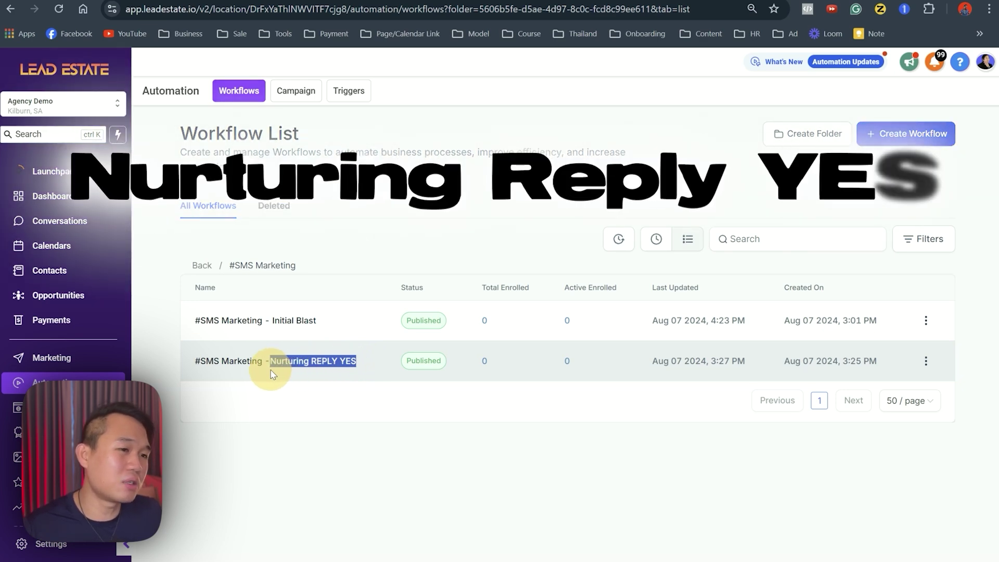
pyautogui.click(261, 365)
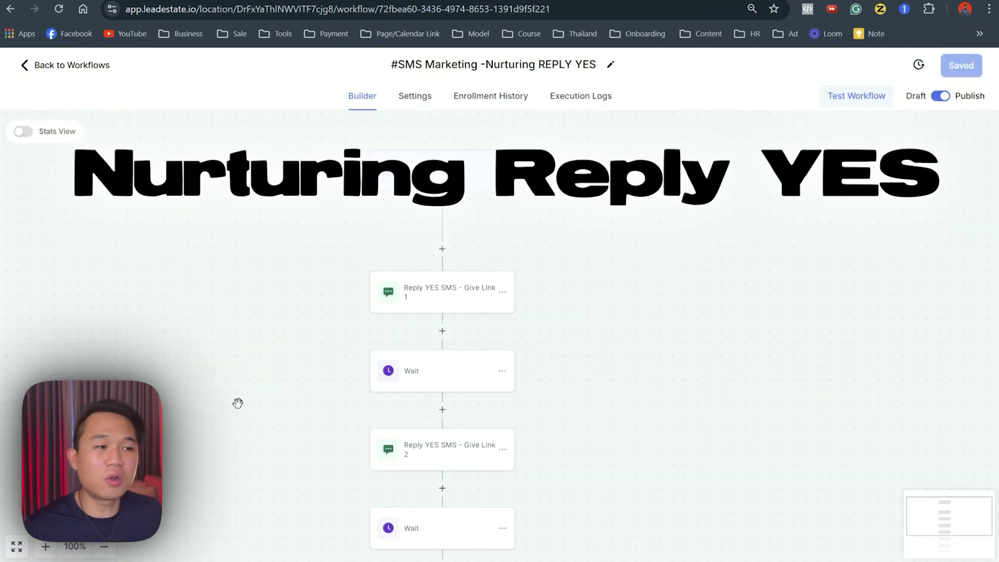
# Examine the settings of the Reply YES SMS - Give Link 1, first Wait and Reply YES SMS - Give Link 2 actions
pyautogui.moveTo(270, 424); pyautogui.dragTo(218, 404)
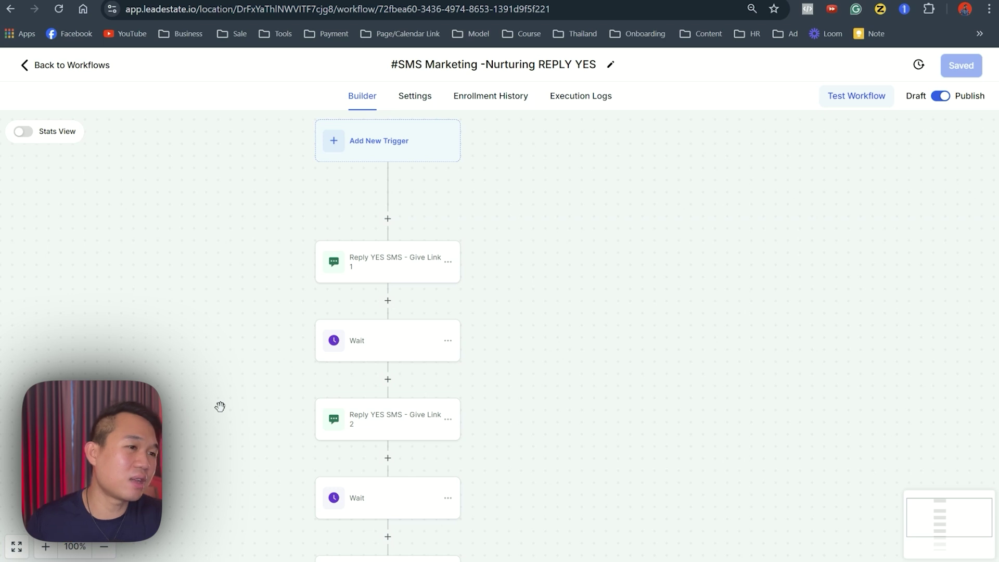
pyautogui.click(357, 274)
pyautogui.click(369, 349)
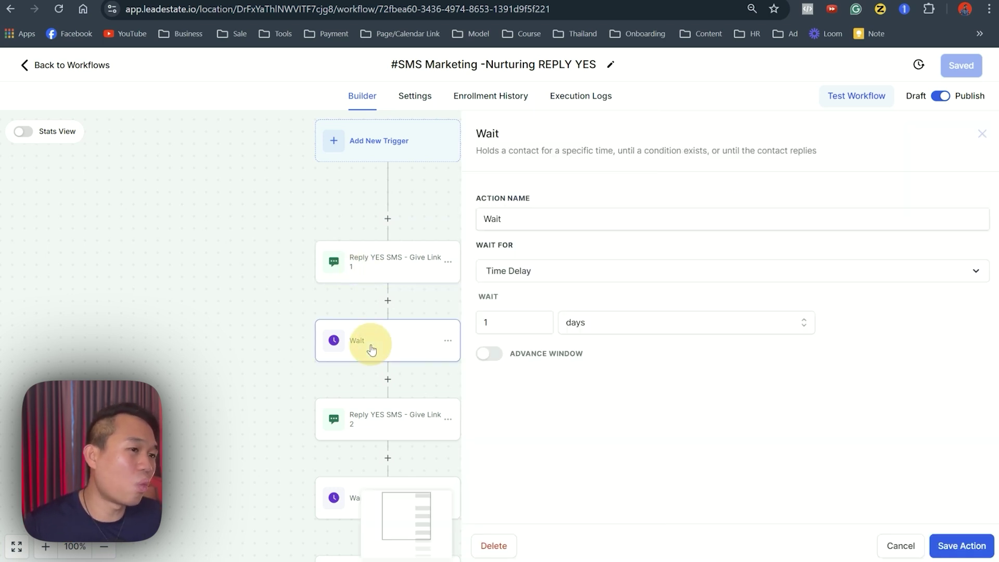
pyautogui.click(356, 431)
pyautogui.click(238, 410)
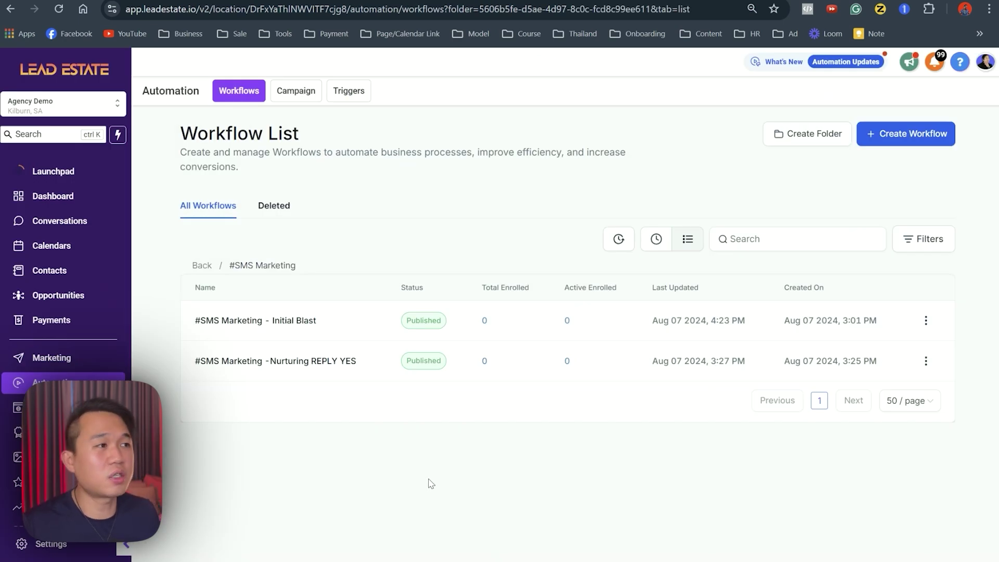
# Create a new workflow from scratch in the #SMS Marketing folder
pyautogui.click(918, 134)
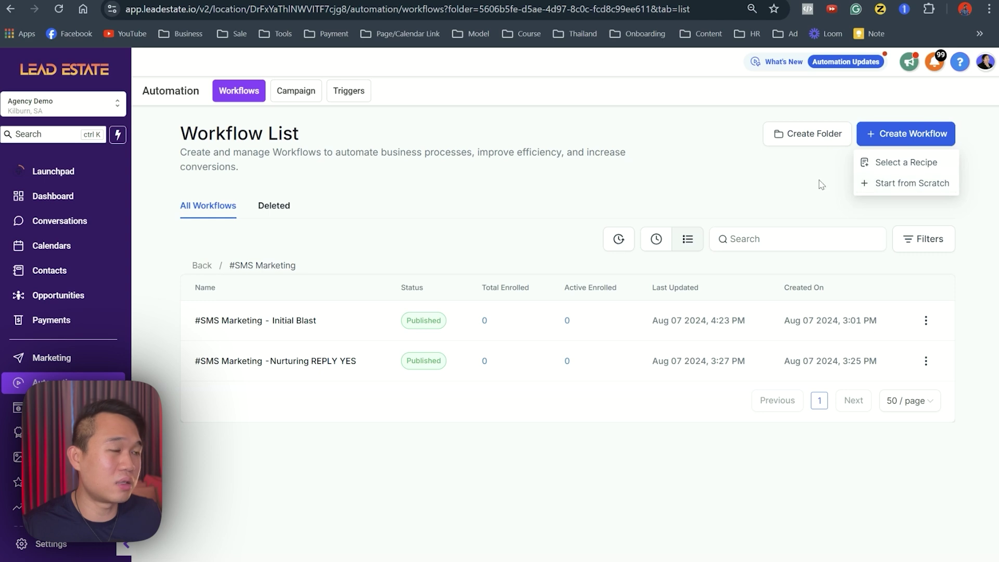
pyautogui.click(792, 179)
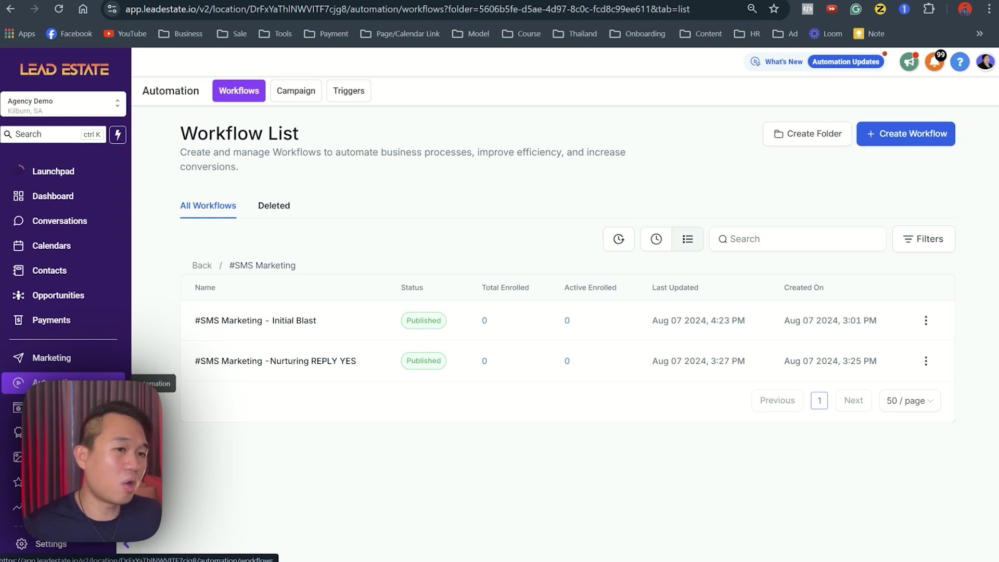
pyautogui.click(878, 132)
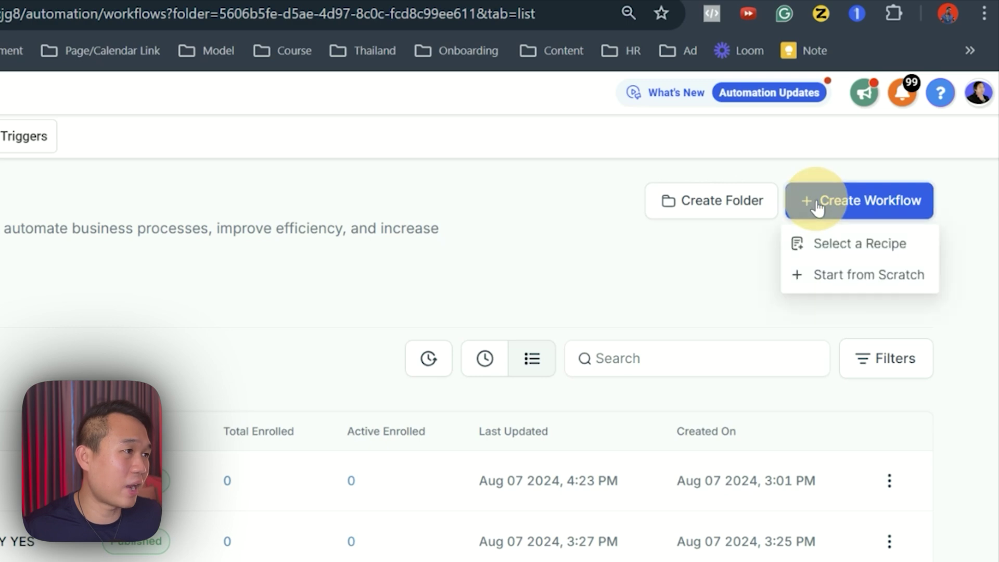
pyautogui.click(815, 277)
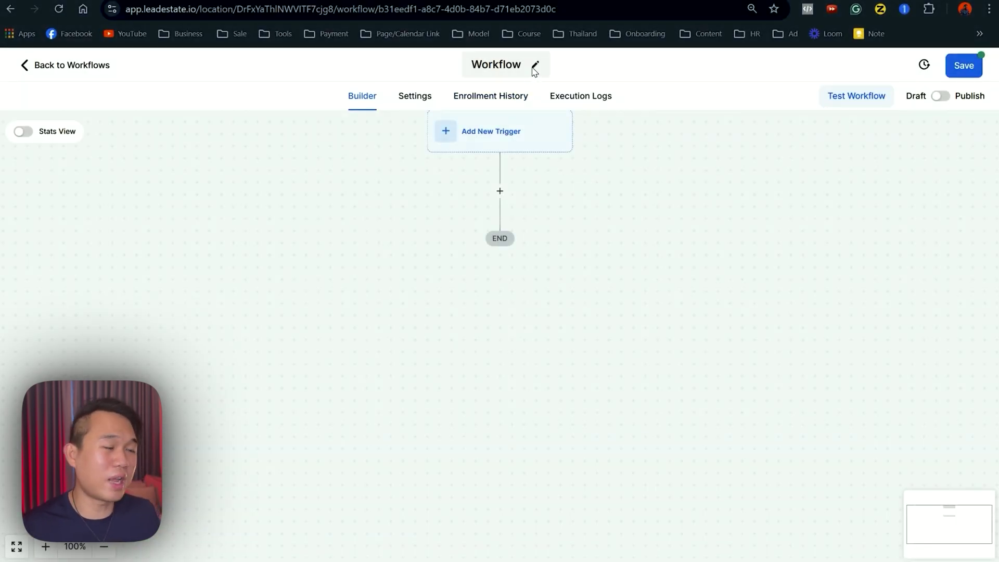
# Rename the new workflow as "#SMS Marketing - Initial Blast-Demo" and save it
pyautogui.click(535, 64)
pyautogui.doubleClick(513, 64)
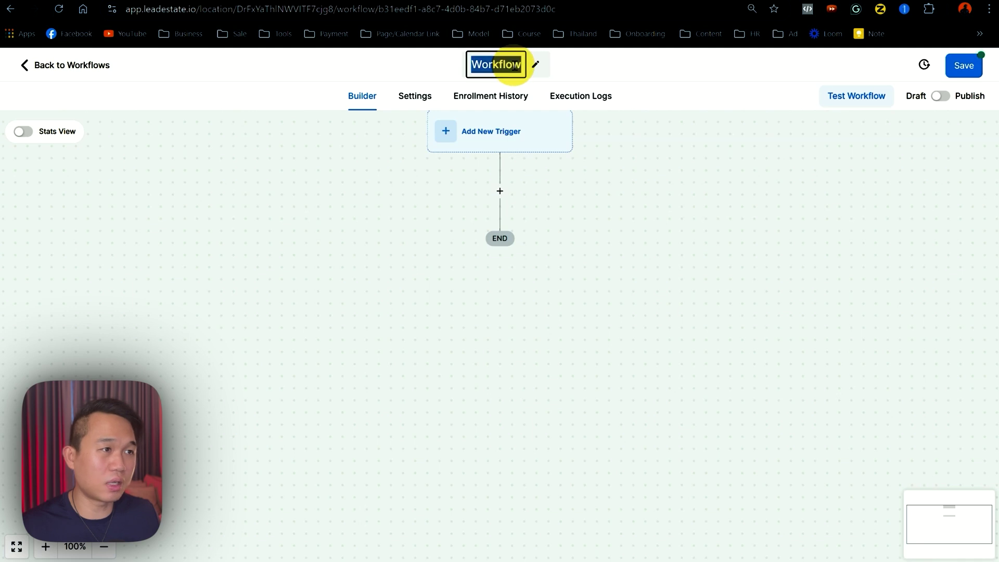
pyautogui.write('#SMS')
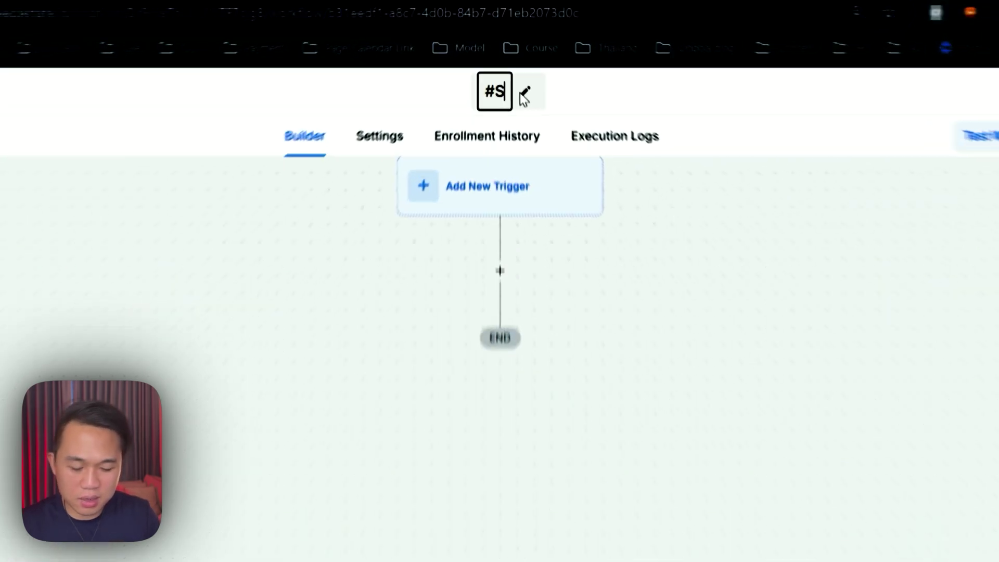
pyautogui.write(' Marketing - Initial Blast')
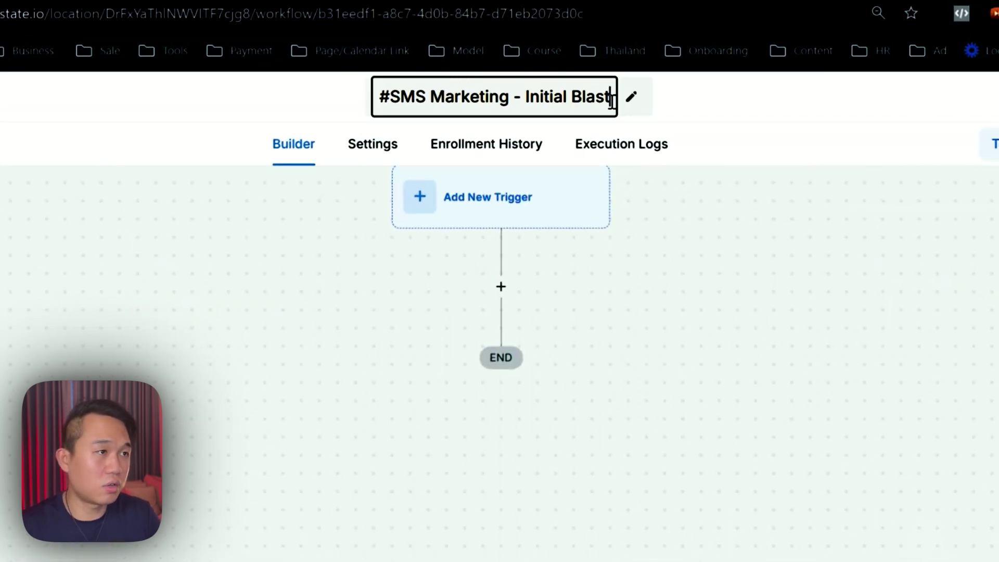
pyautogui.write('-Demo')
pyautogui.press('Return')
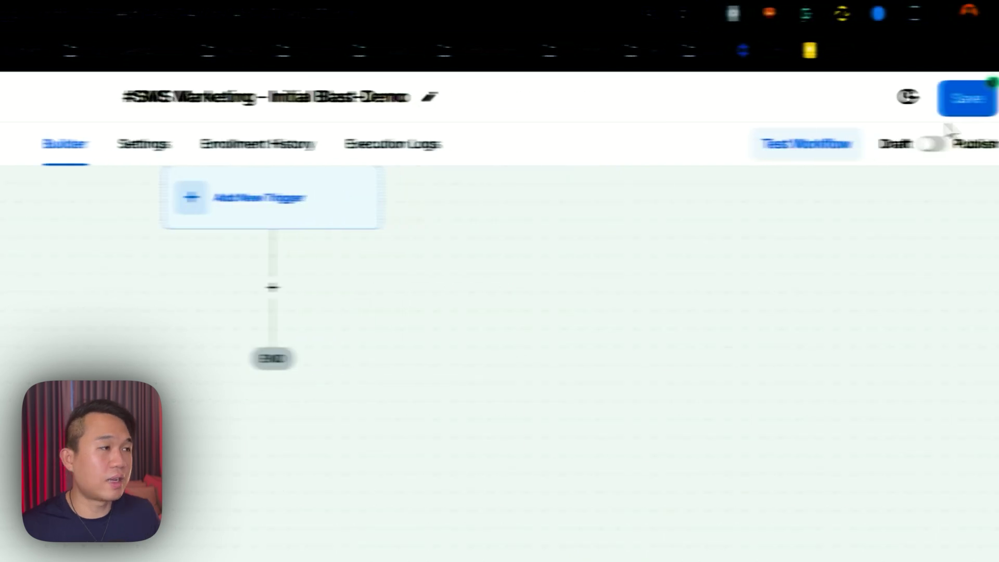
pyautogui.click(998, 115)
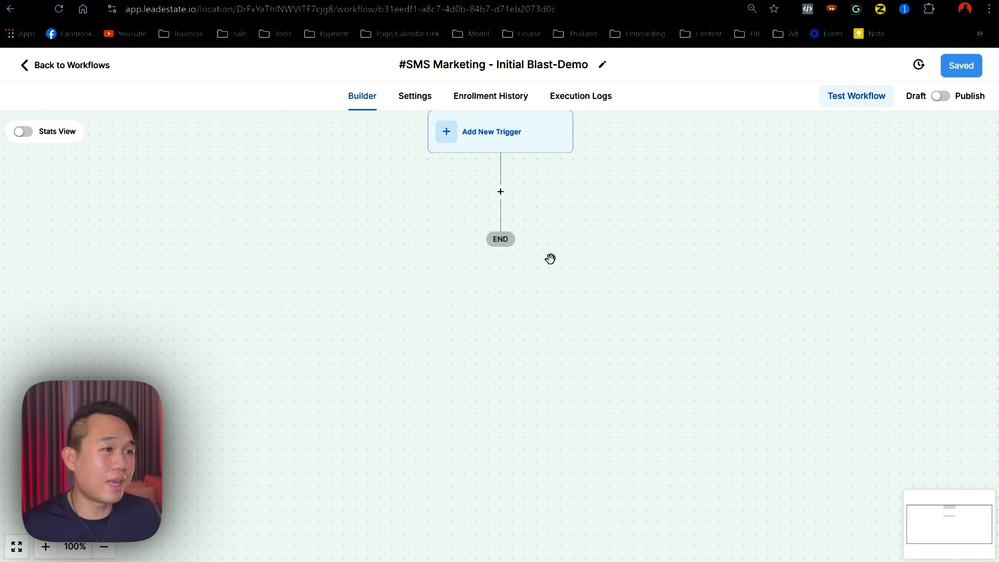
# Search the actions for "sms", insert a Send SMS action below the trigger and get its empty message ready for text
pyautogui.click(500, 193)
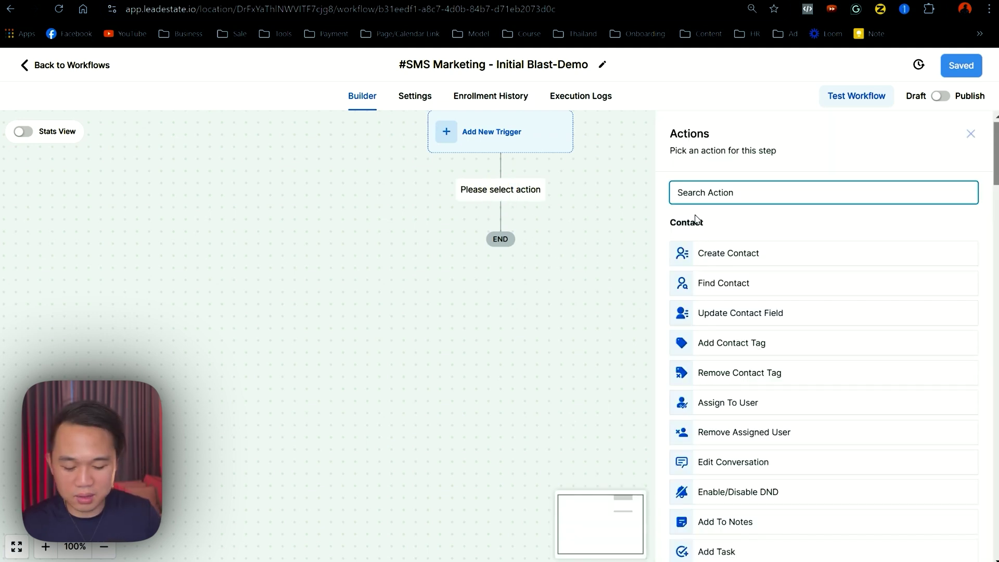
pyautogui.write('sms')
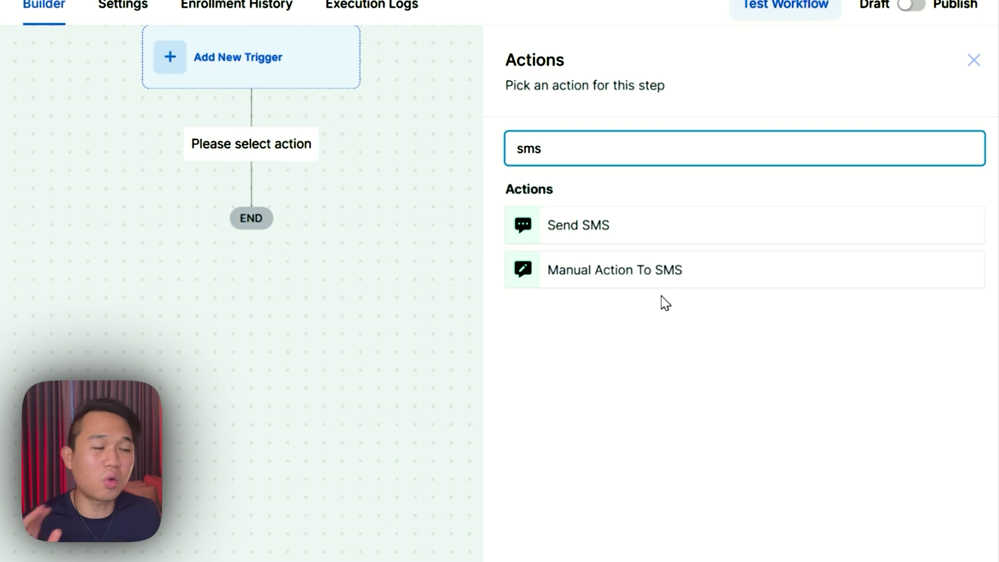
pyautogui.click(596, 226)
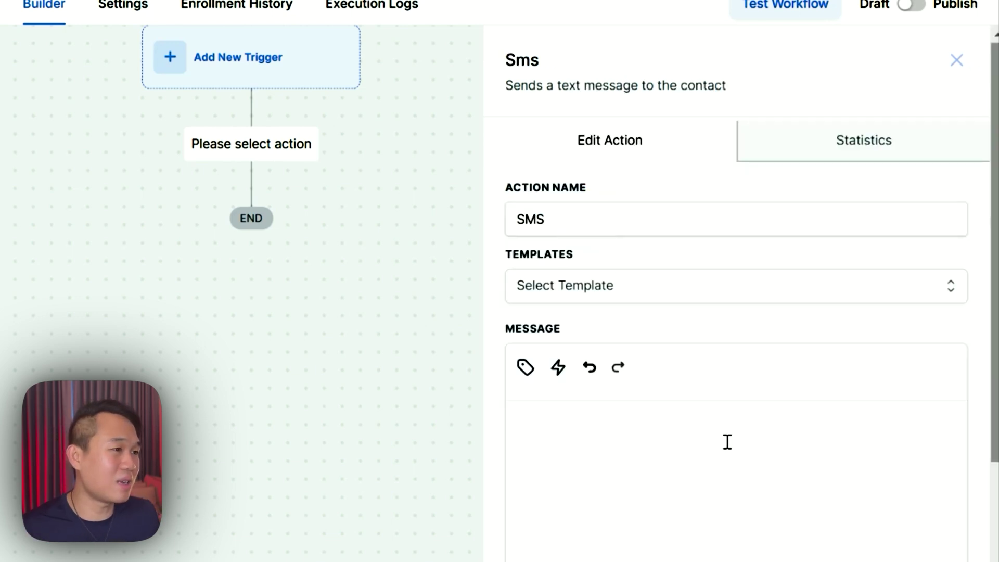
pyautogui.click(653, 467)
pyautogui.scroll(-4, 636, 482)
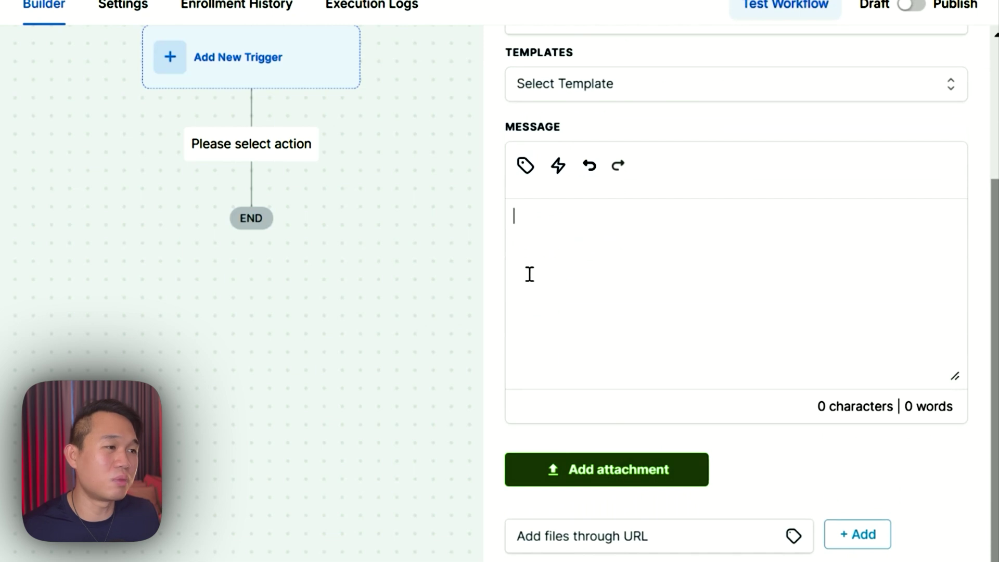
pyautogui.click(526, 167)
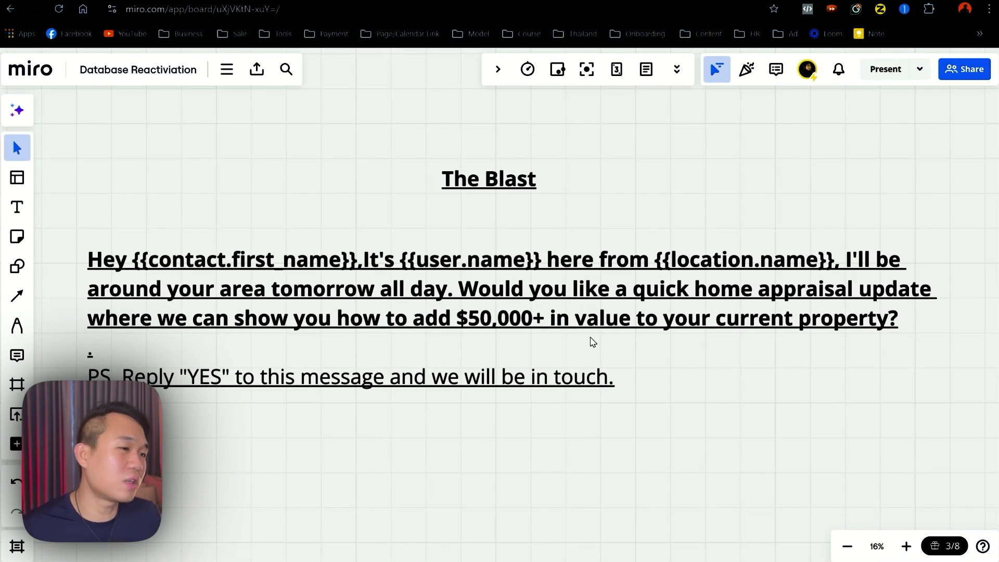
# Copy the full message text under The Blast on the Miro board and paste it into the workflow's SMS message
pyautogui.click(608, 358)
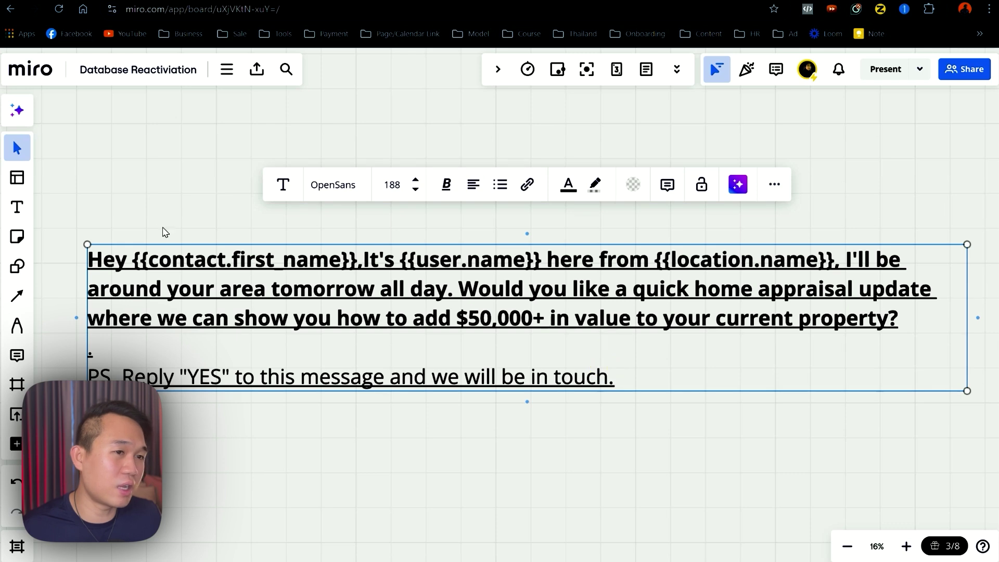
pyautogui.click(113, 263)
pyautogui.moveTo(116, 262); pyautogui.dragTo(632, 371)
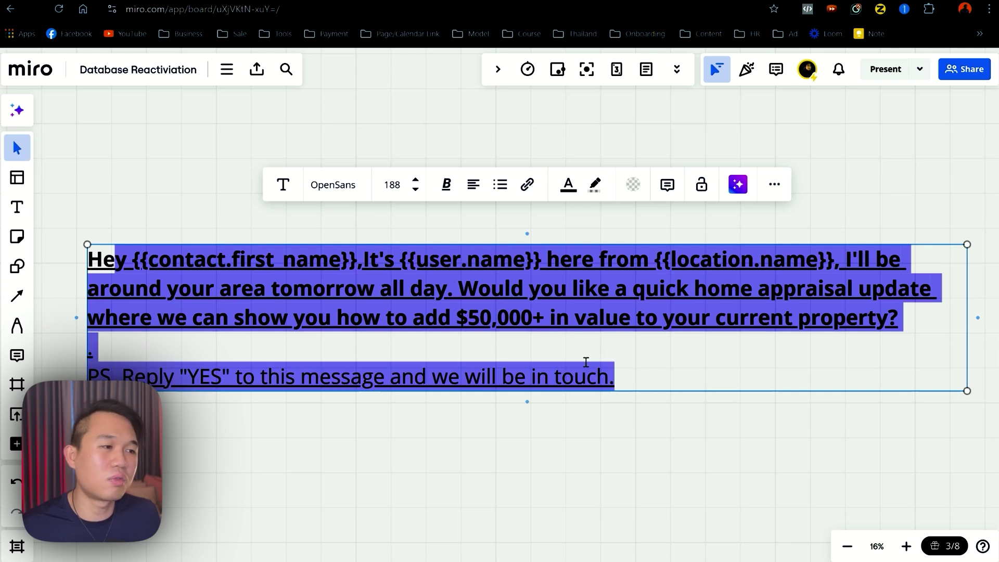
pyautogui.click(408, 315)
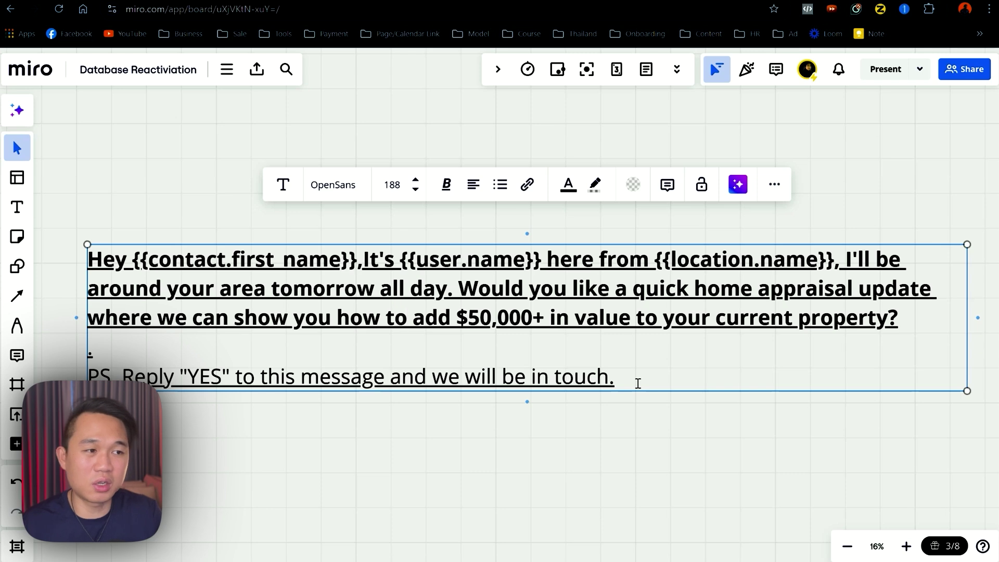
pyautogui.moveTo(638, 384); pyautogui.dragTo(105, 256)
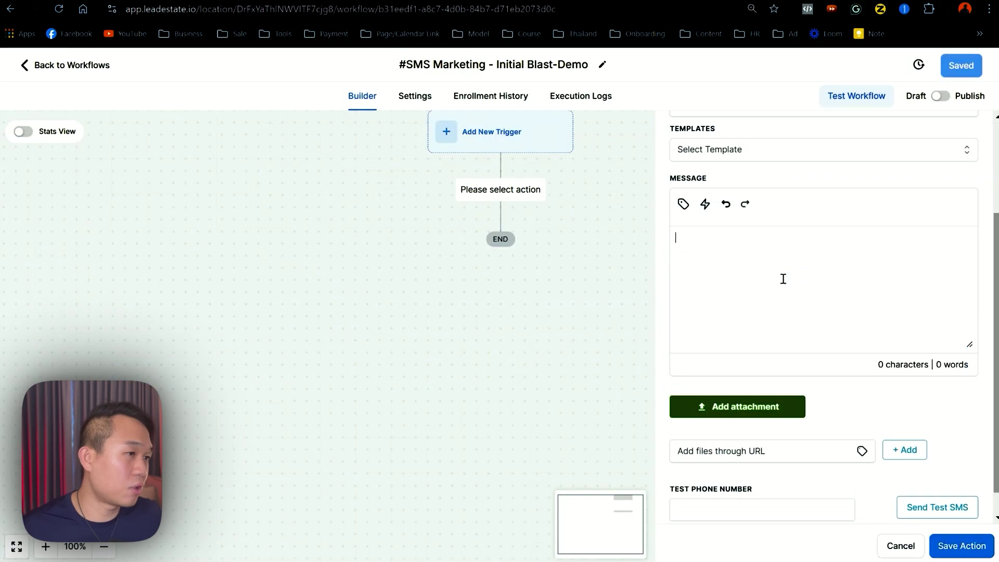
pyautogui.write('Hey {{contact.first_name}},It\'s {{user.name}} here from {{location.name}}, I\'ll be around your area tomorrow all day. Would you like a quick home appraisal update where we can show you how to add $50,000+ in value to your current property? . PS. Reply "YES" to this message and we will be in touch.')
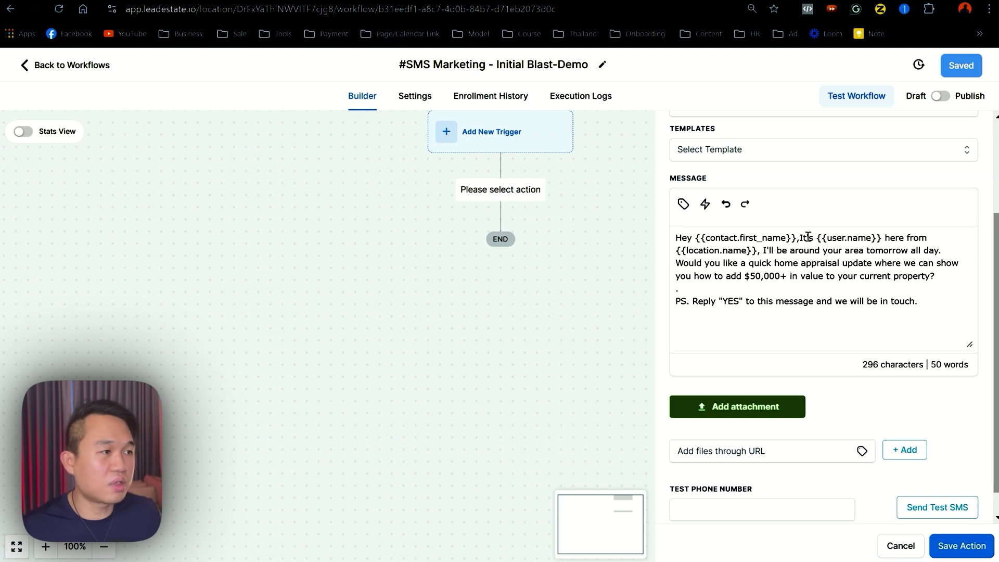
# Check the {{contact.first_name}} placeholder in the message and save the SMS action
pyautogui.moveTo(791, 236); pyautogui.dragTo(701, 238)
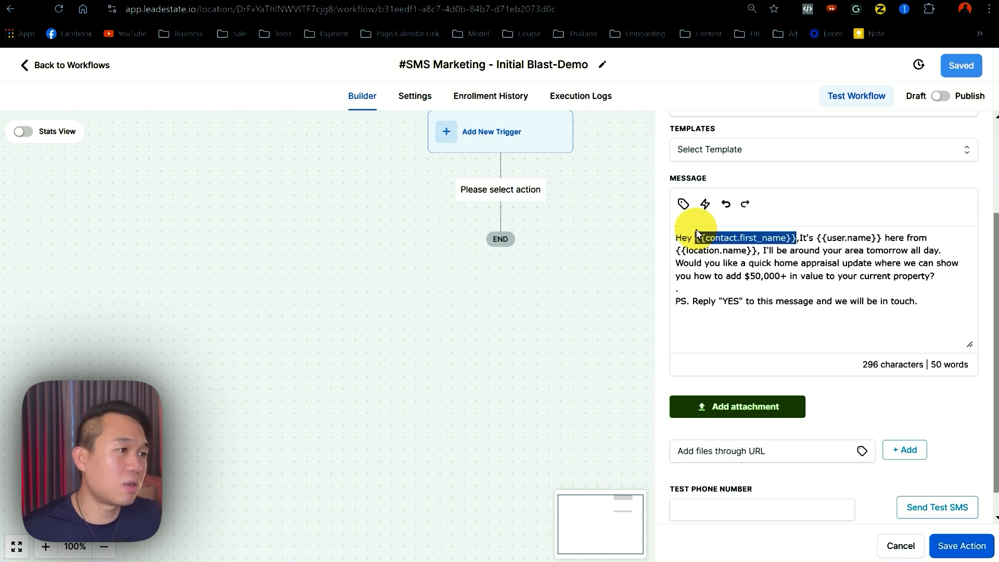
pyautogui.click(791, 337)
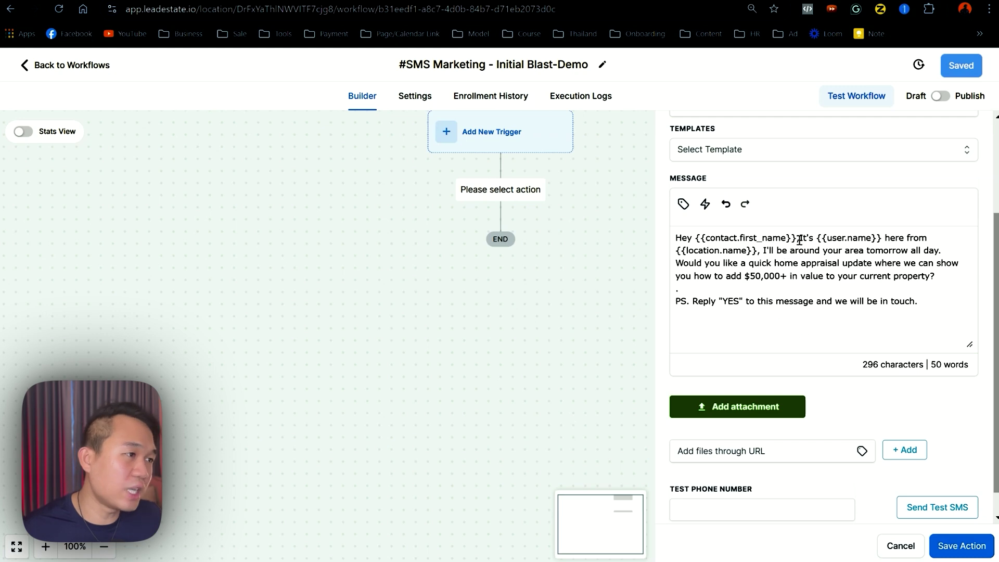
pyautogui.moveTo(797, 238); pyautogui.dragTo(694, 238)
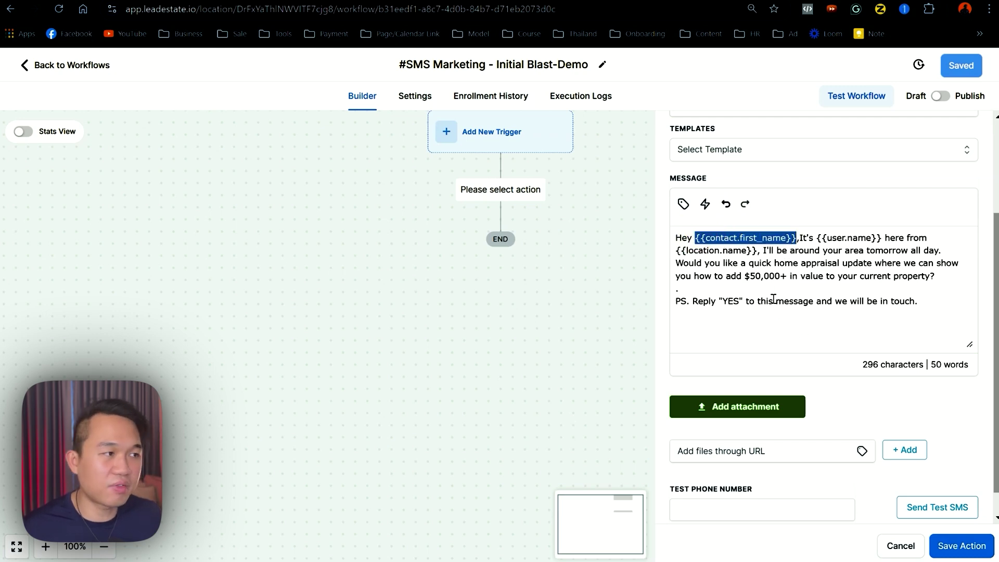
pyautogui.click(787, 289)
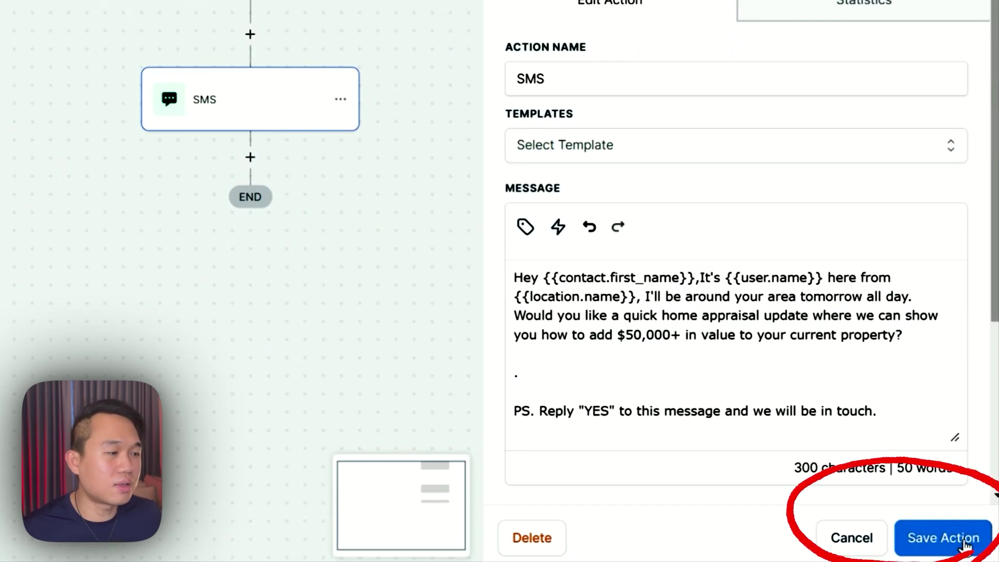
pyautogui.click(962, 545)
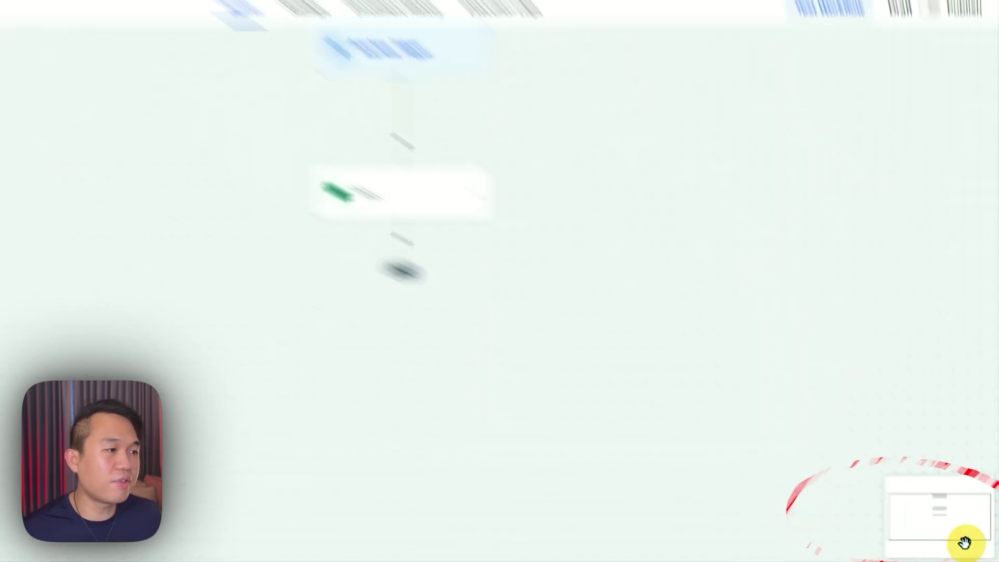
# Rename the SMS action as "Initial SMS Blast" and save it
pyautogui.moveTo(703, 323); pyautogui.dragTo(661, 221)
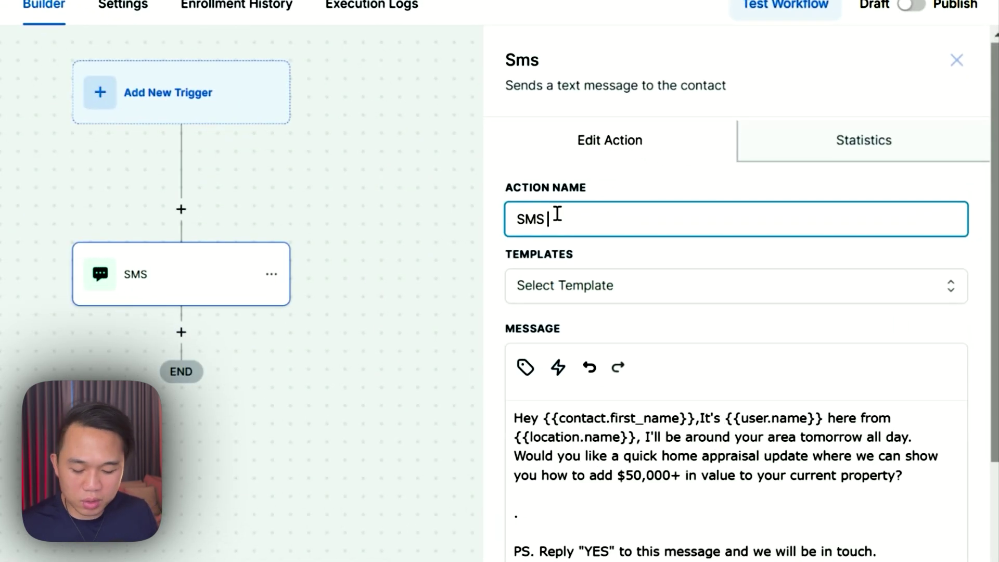
pyautogui.write('B')
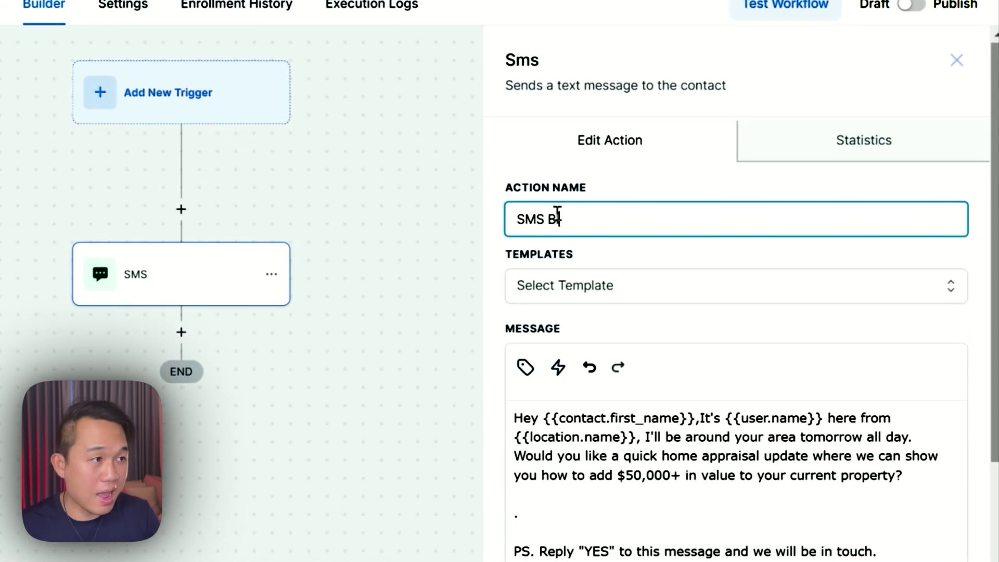
pyautogui.write('last')
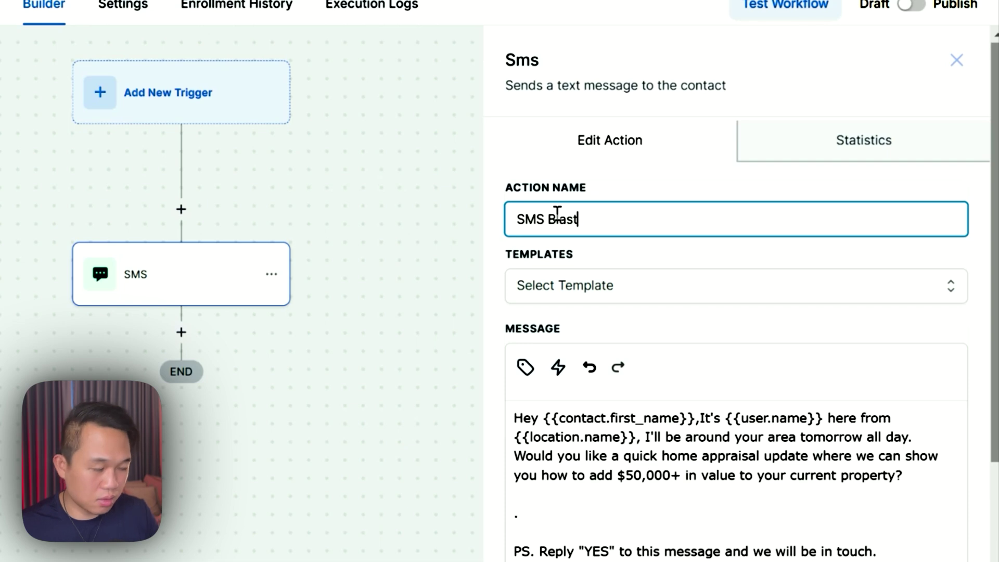
pyautogui.write('Int')
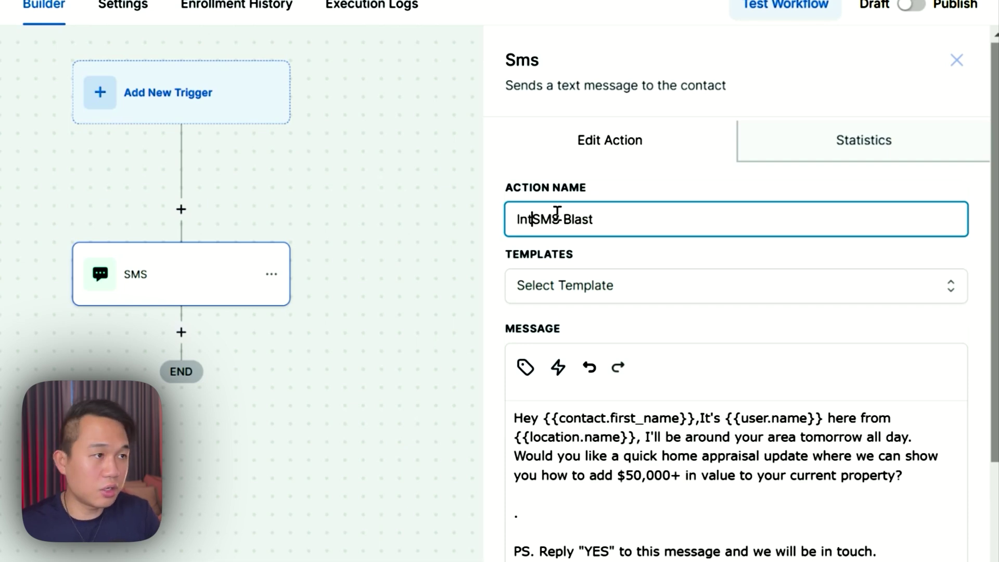
pyautogui.write('ial')
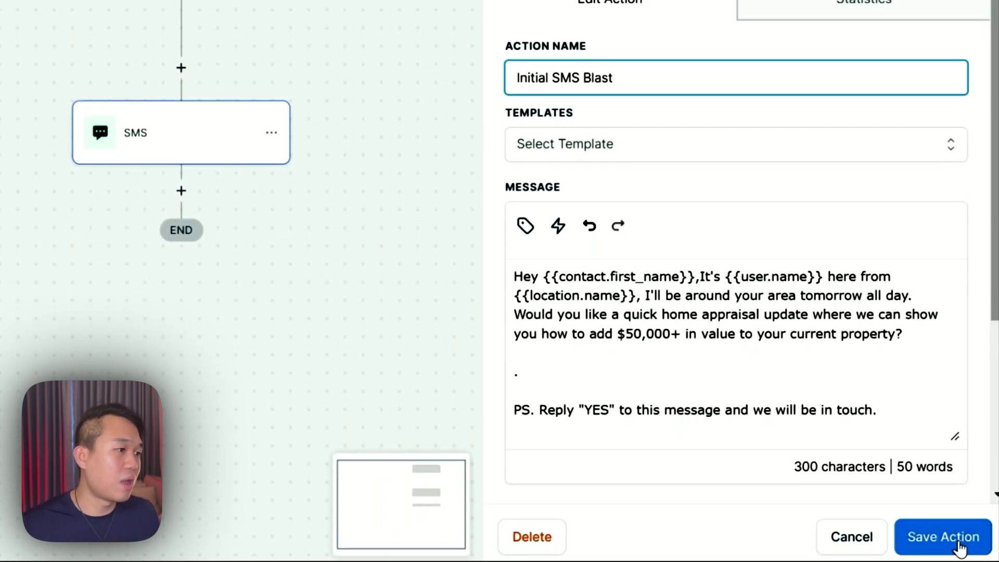
pyautogui.click(951, 536)
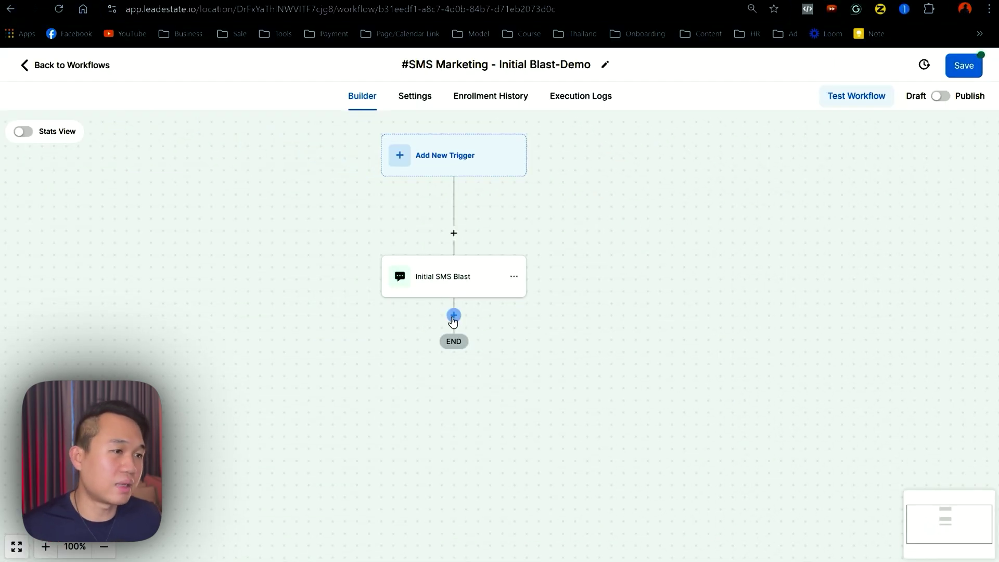
# Add a Wait action below Initial SMS Blast and make it wait for a Contact Reply to the Initial SMS Blast step
pyautogui.click(454, 316)
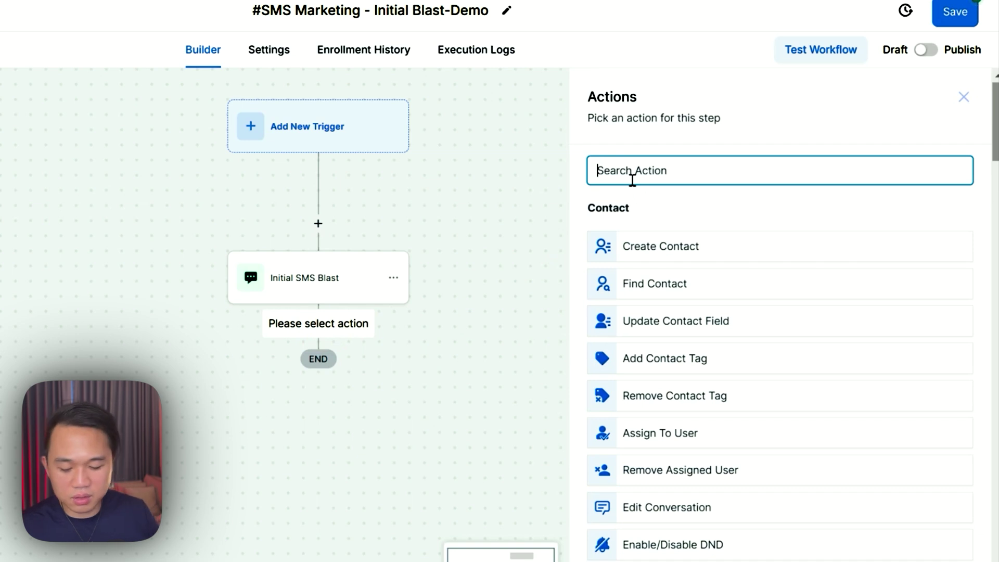
pyautogui.write('wai')
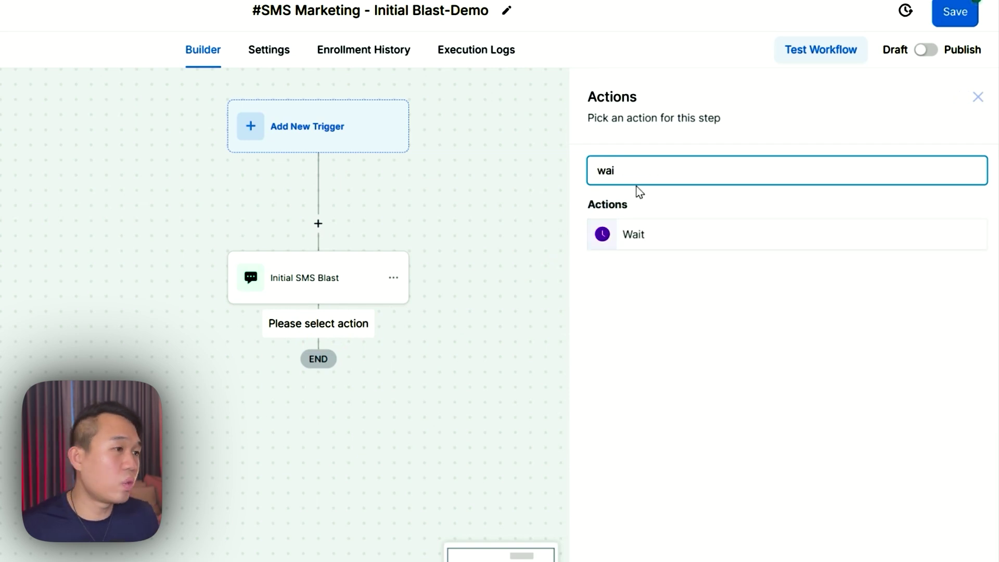
pyautogui.click(660, 233)
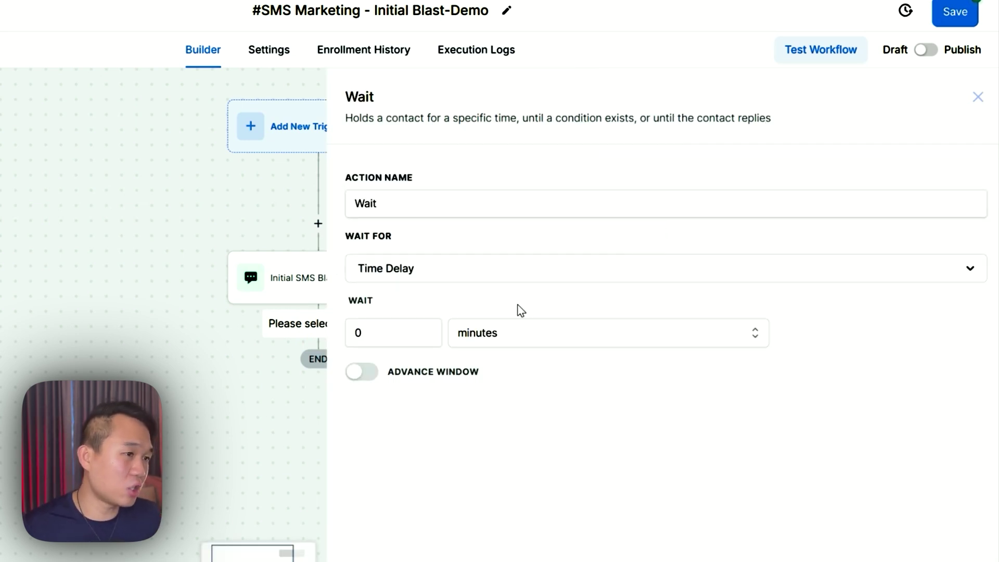
pyautogui.click(731, 281)
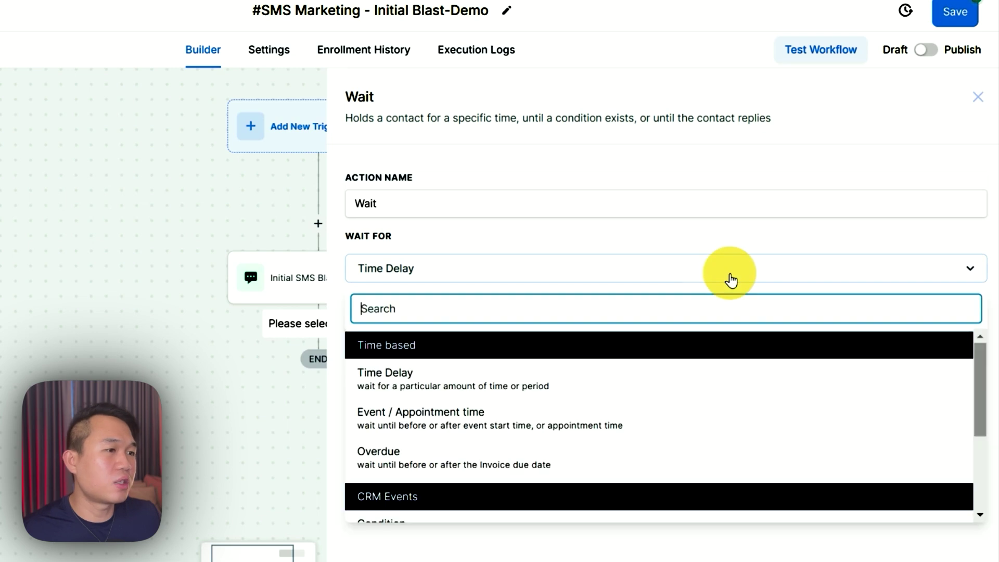
pyautogui.scroll(-3, 473, 455)
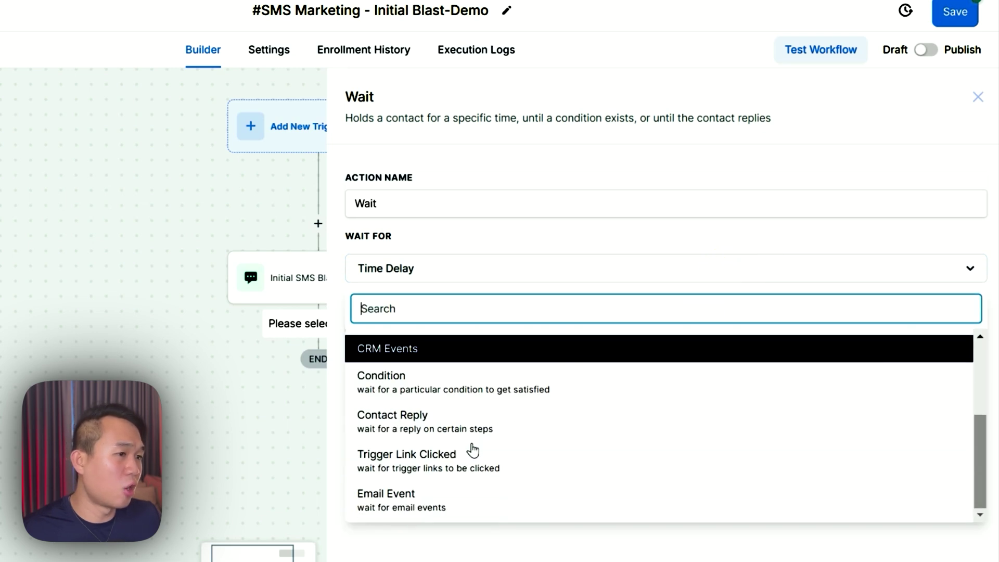
pyautogui.click(418, 422)
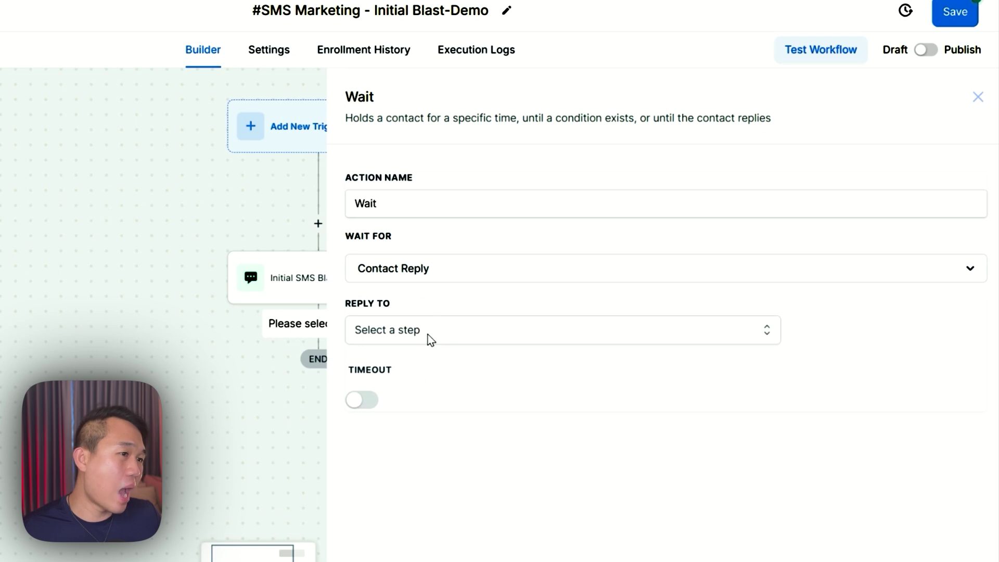
pyautogui.click(430, 338)
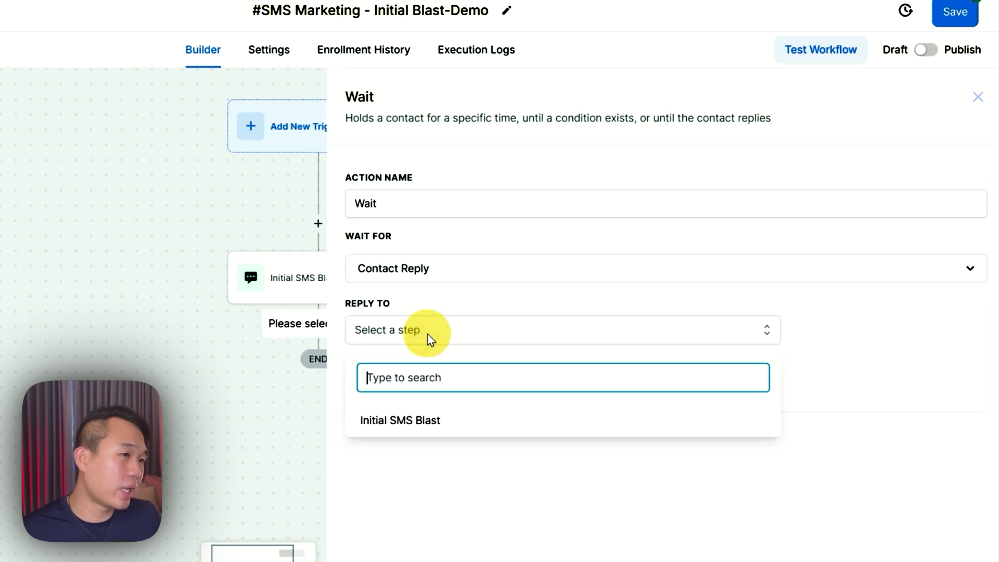
pyautogui.click(392, 426)
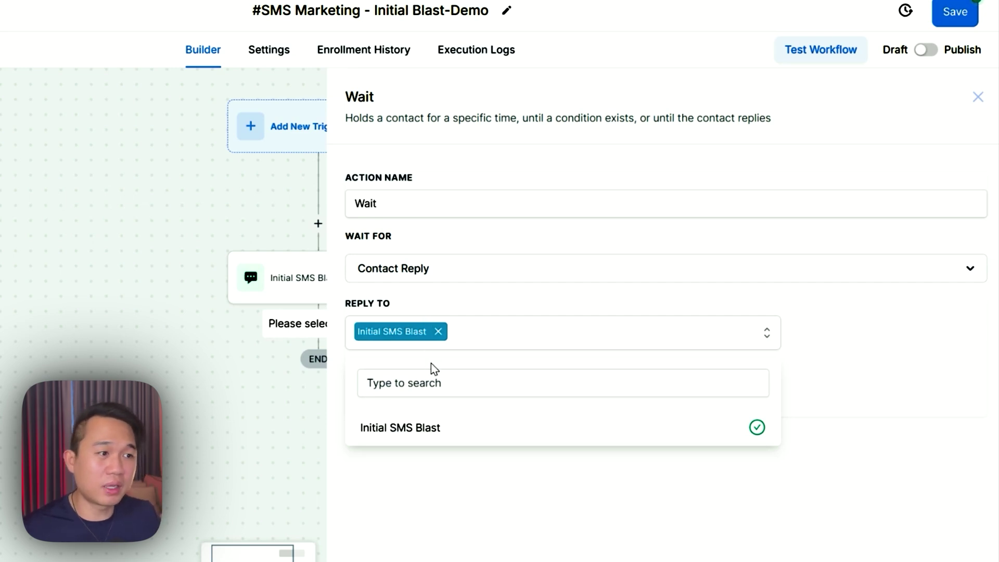
# Rename the wait action as "Wait for Reply"
pyautogui.click(396, 208)
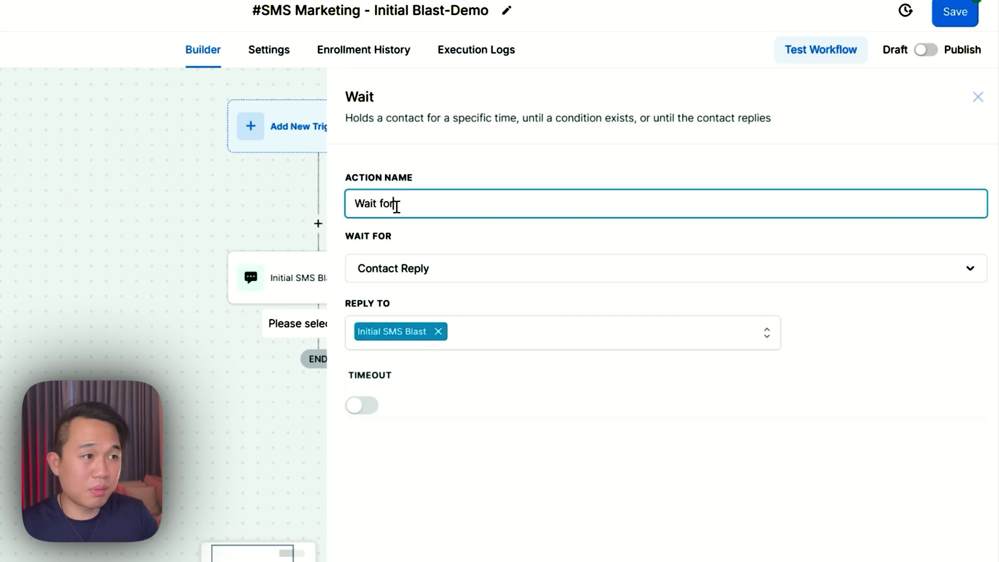
pyautogui.write('for reply')
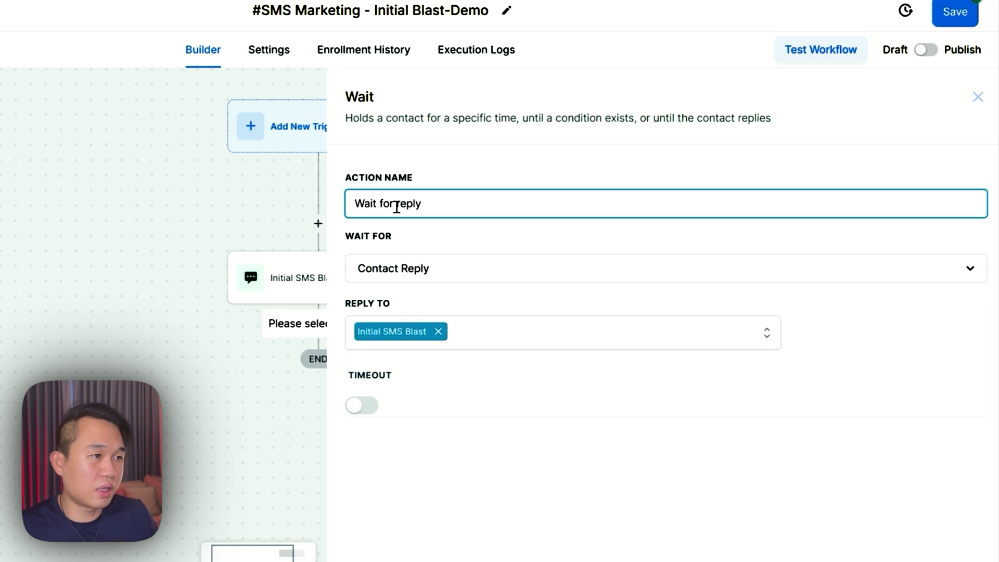
pyautogui.press('BackSpace')
pyautogui.press('BackSpace')
pyautogui.press('BackSpace')
pyautogui.press('BackSpace')
pyautogui.press('BackSpace')
pyautogui.write('y')
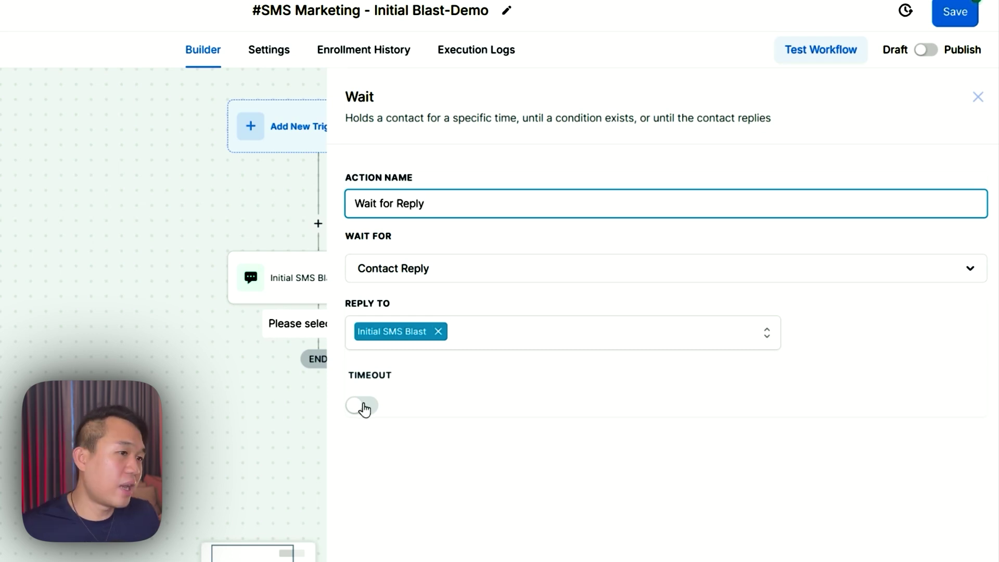
# Turn on the wait action's timeout, keep it at 1 day and save the action
pyautogui.click(363, 407)
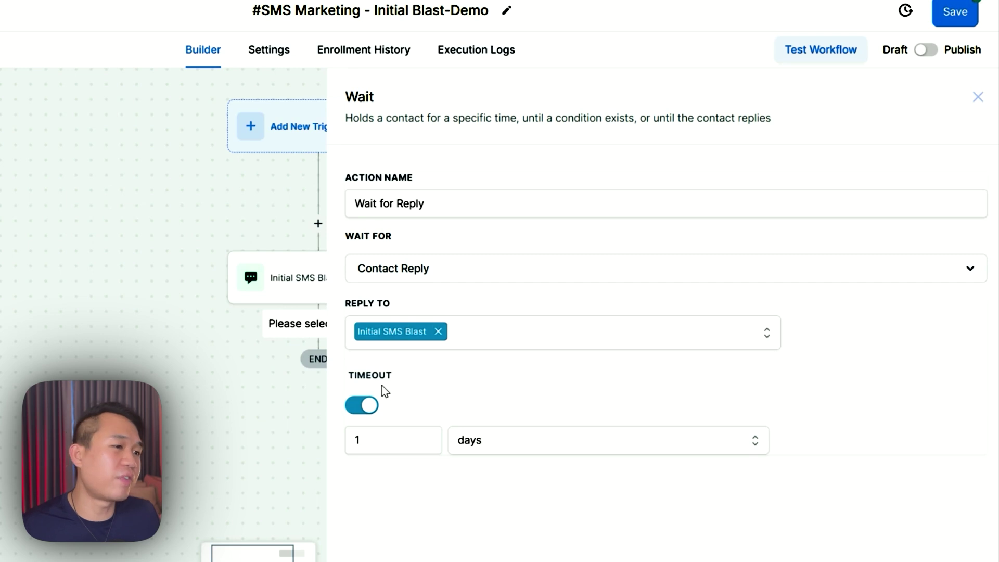
pyautogui.moveTo(395, 378); pyautogui.dragTo(351, 377)
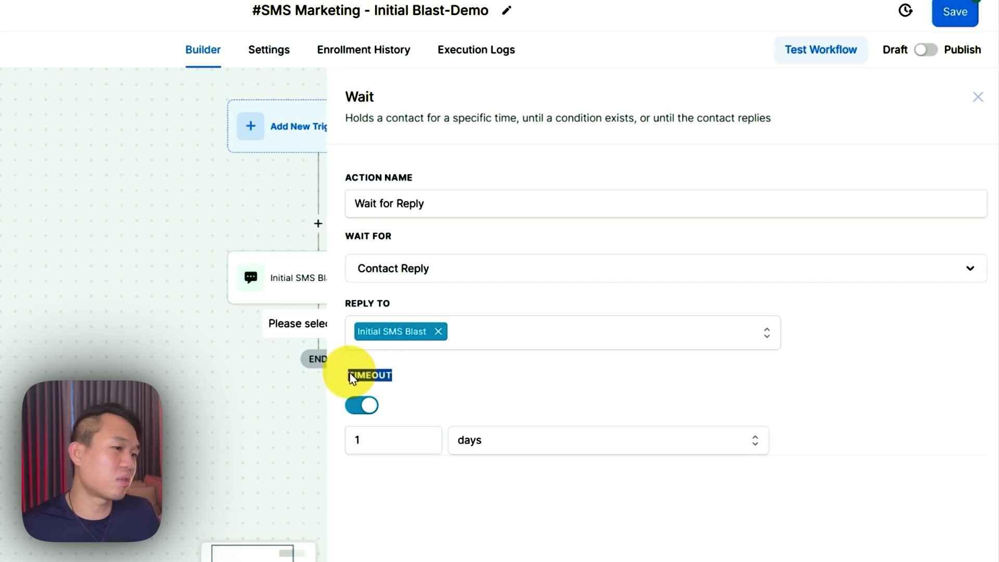
pyautogui.moveTo(384, 444); pyautogui.dragTo(341, 440)
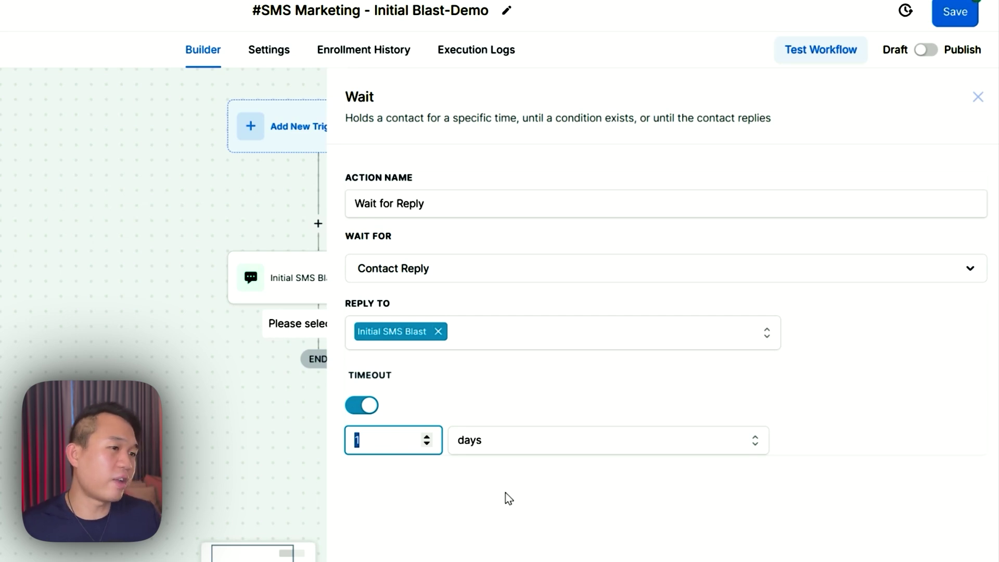
pyautogui.click(410, 502)
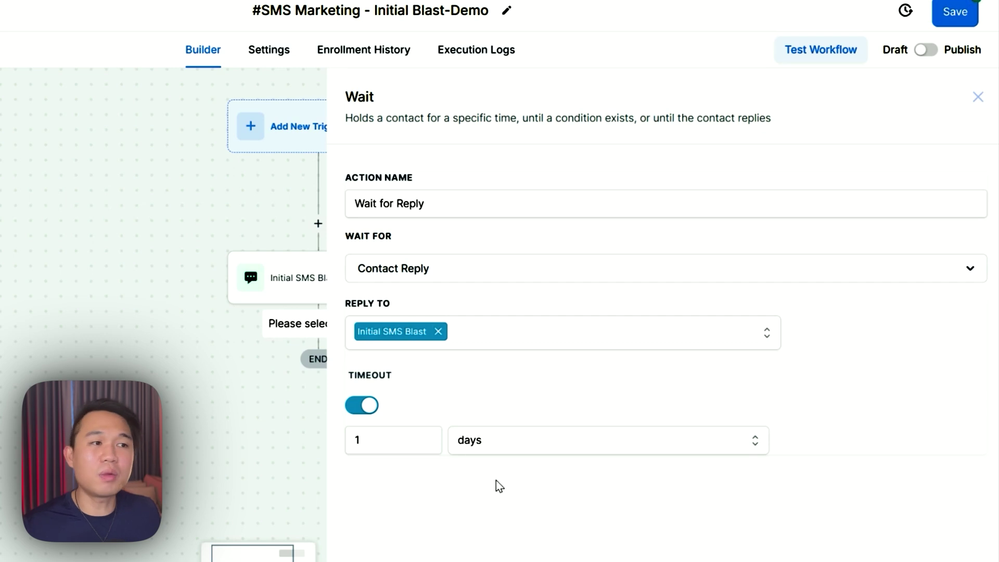
pyautogui.doubleClick(370, 375)
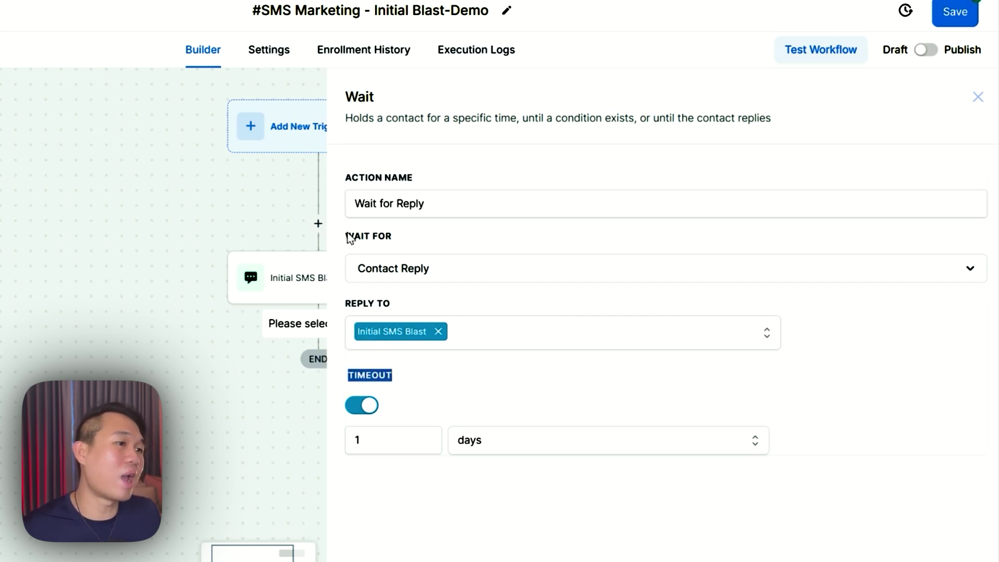
pyautogui.moveTo(348, 235); pyautogui.dragTo(371, 238)
pyautogui.moveTo(345, 304); pyautogui.dragTo(395, 304)
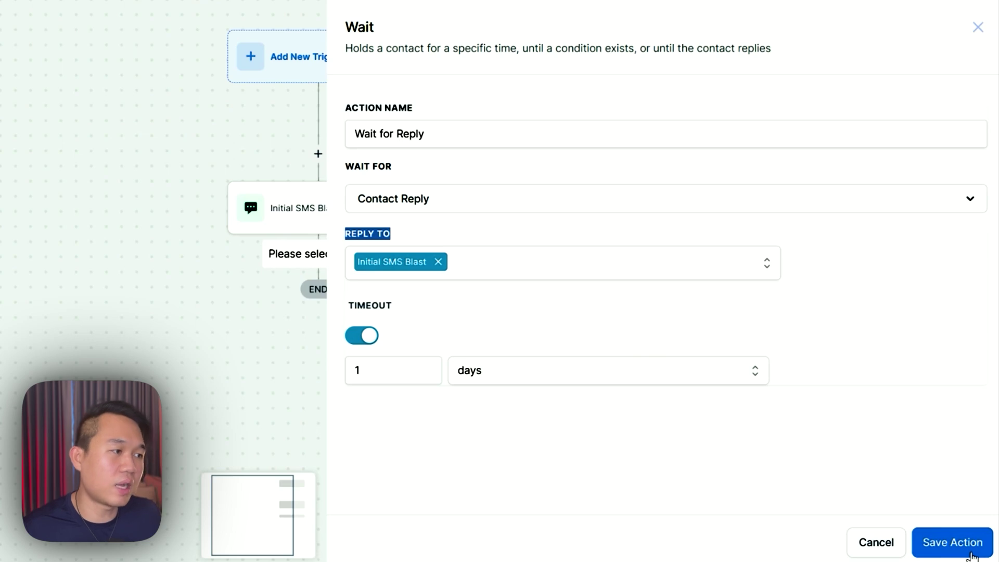
pyautogui.click(971, 555)
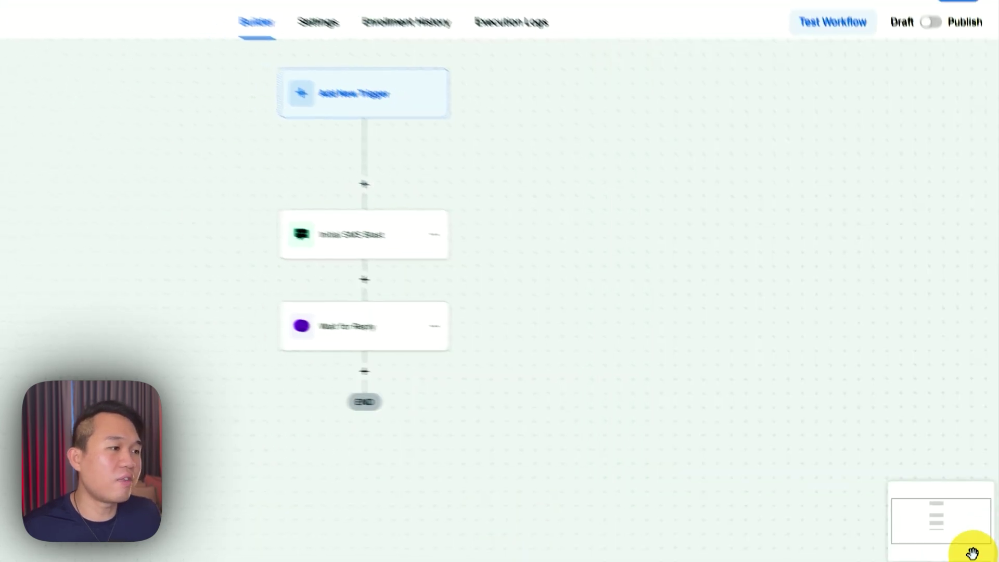
# Search the actions for "if" and insert an If / Else condition below Wait for Reply
pyautogui.moveTo(578, 446); pyautogui.dragTo(614, 342)
pyautogui.click(494, 293)
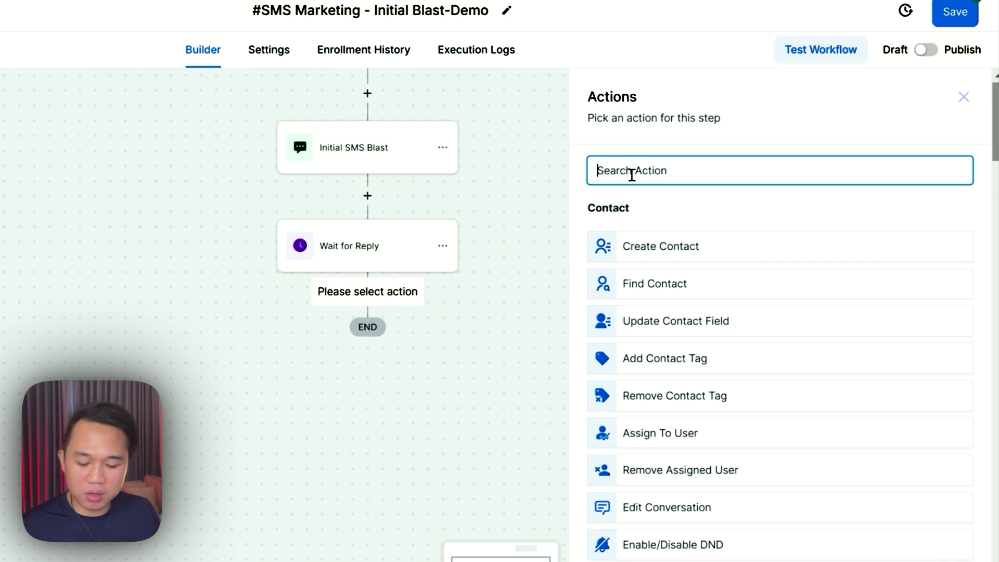
pyautogui.write('if')
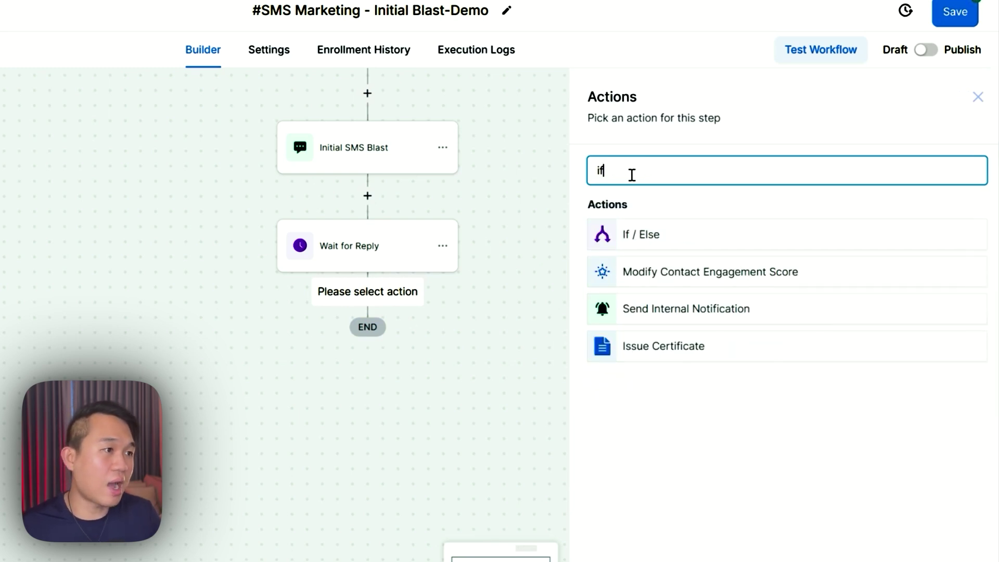
pyautogui.click(655, 240)
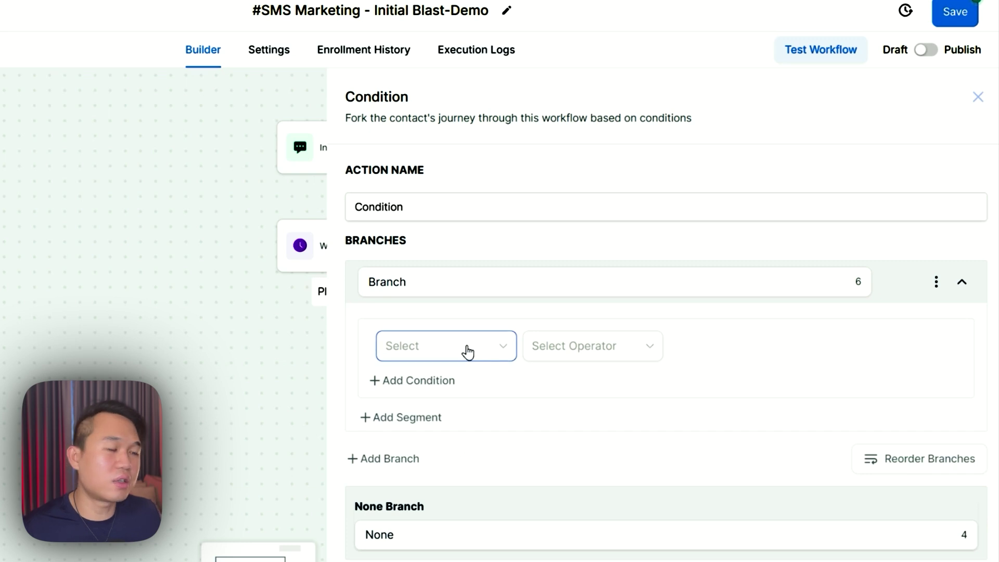
# Set the first branch's condition to Contact replied is False and rename the branch as "No Reply"
pyautogui.click(488, 346)
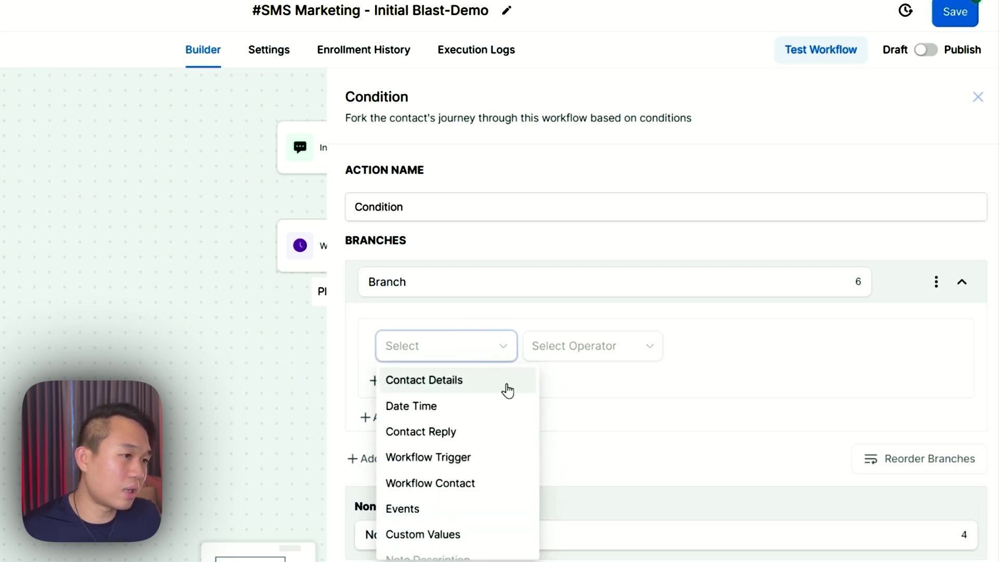
pyautogui.click(447, 432)
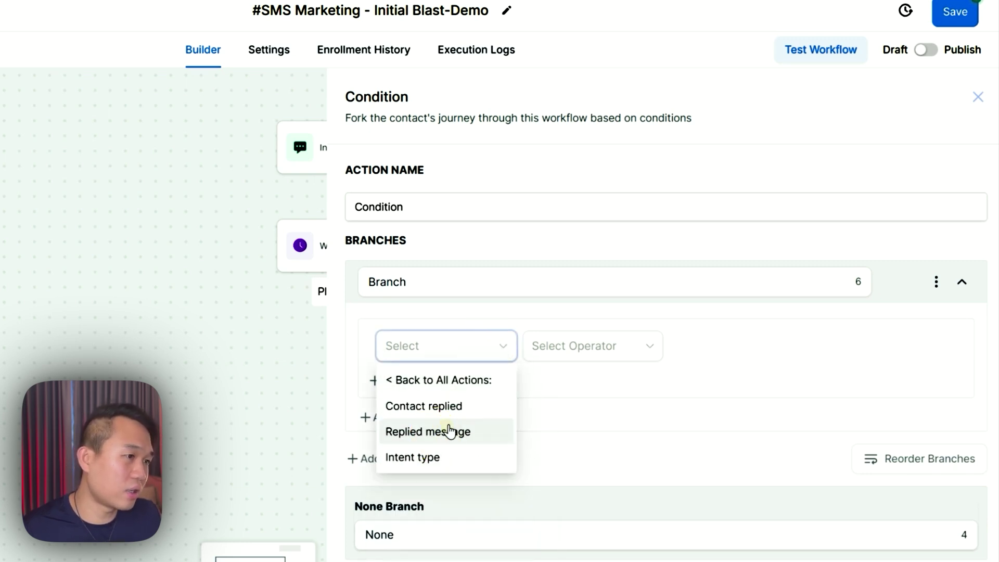
pyautogui.click(423, 406)
pyautogui.click(547, 346)
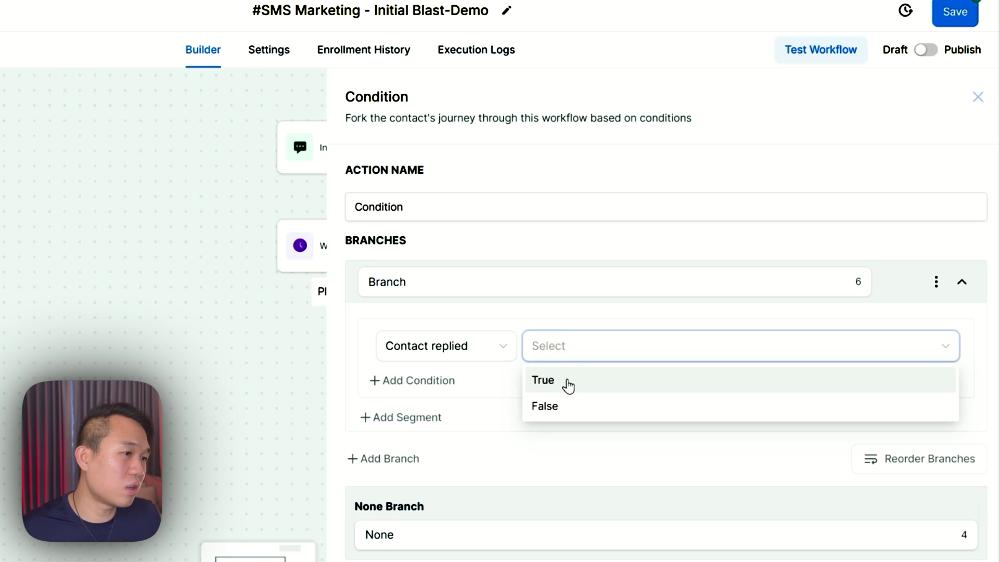
pyautogui.click(545, 407)
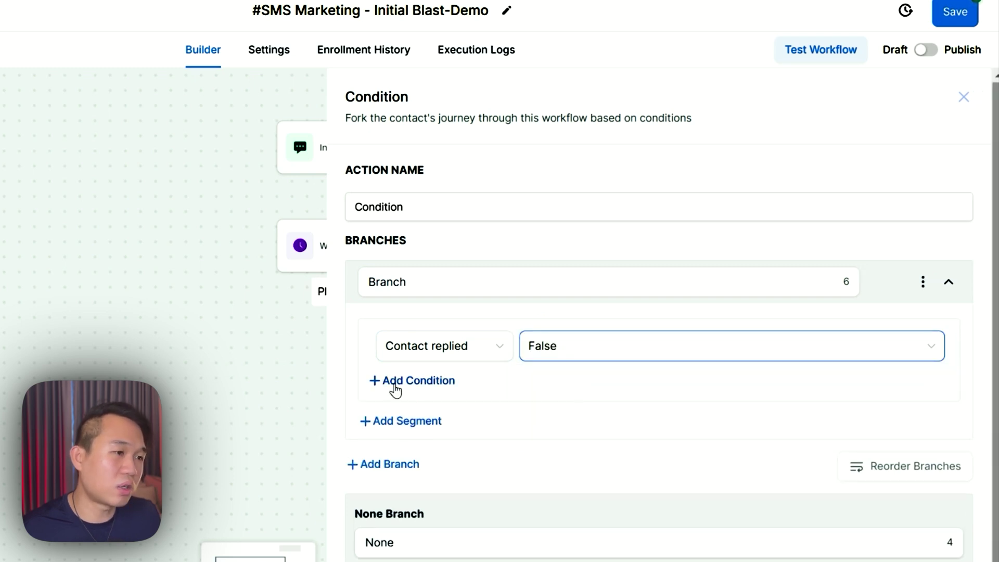
pyautogui.click(406, 280)
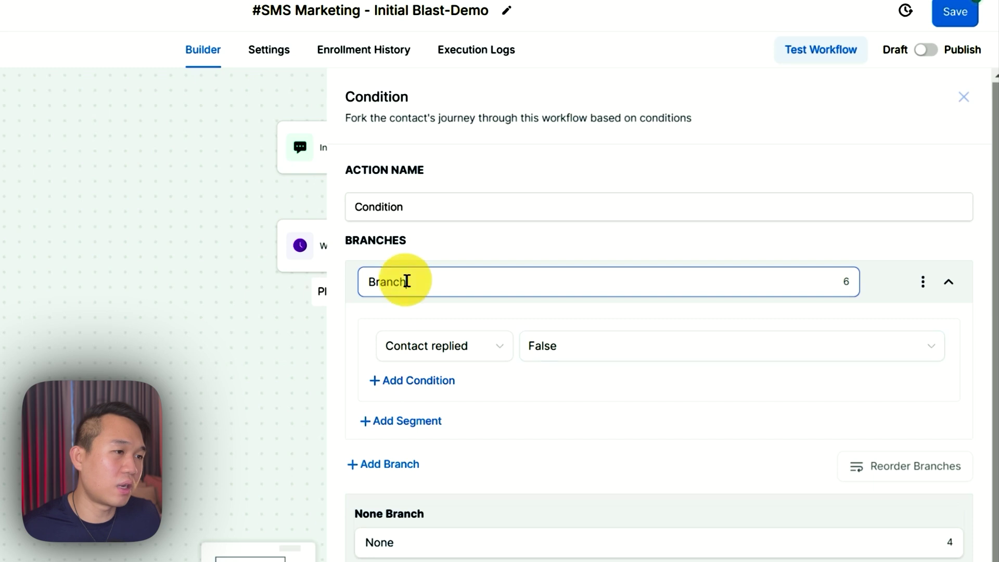
pyautogui.doubleClick(407, 281)
pyautogui.write('No Reply')
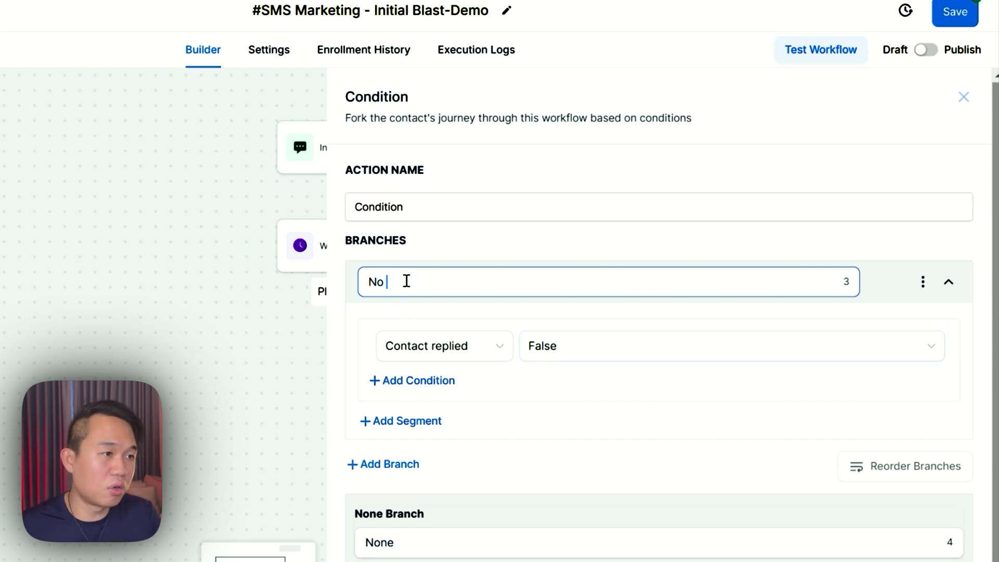
# Add a second branch to the condition and name it "Reply Yes"
pyautogui.click(413, 468)
pyautogui.click(430, 478)
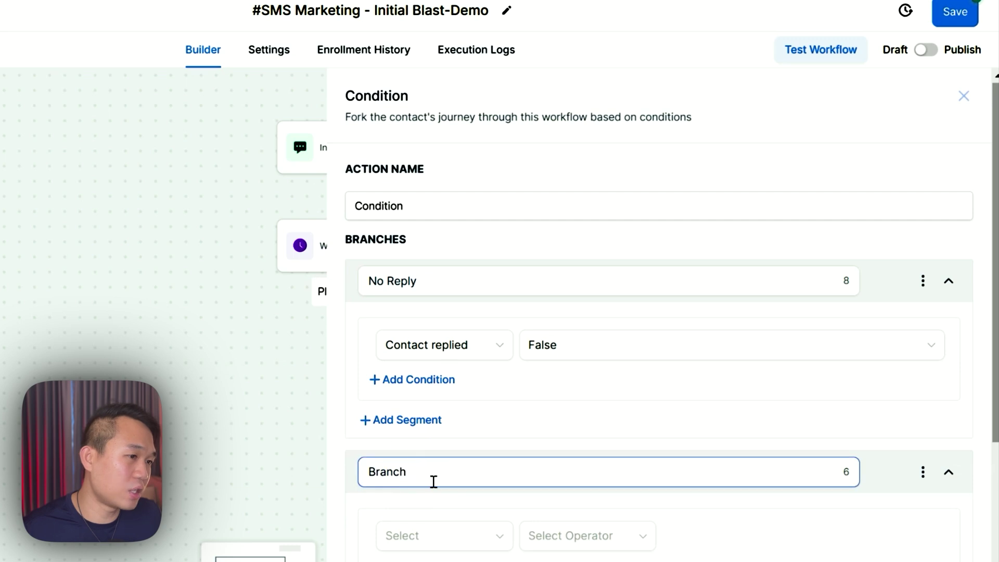
pyautogui.doubleClick(431, 476)
pyautogui.scroll(-2, 461, 509)
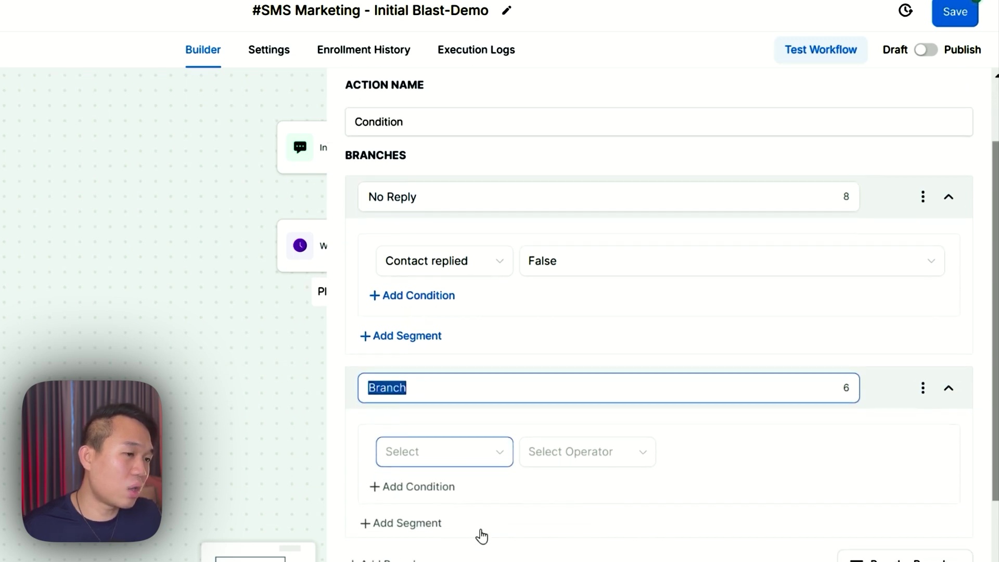
pyautogui.write('Repl')
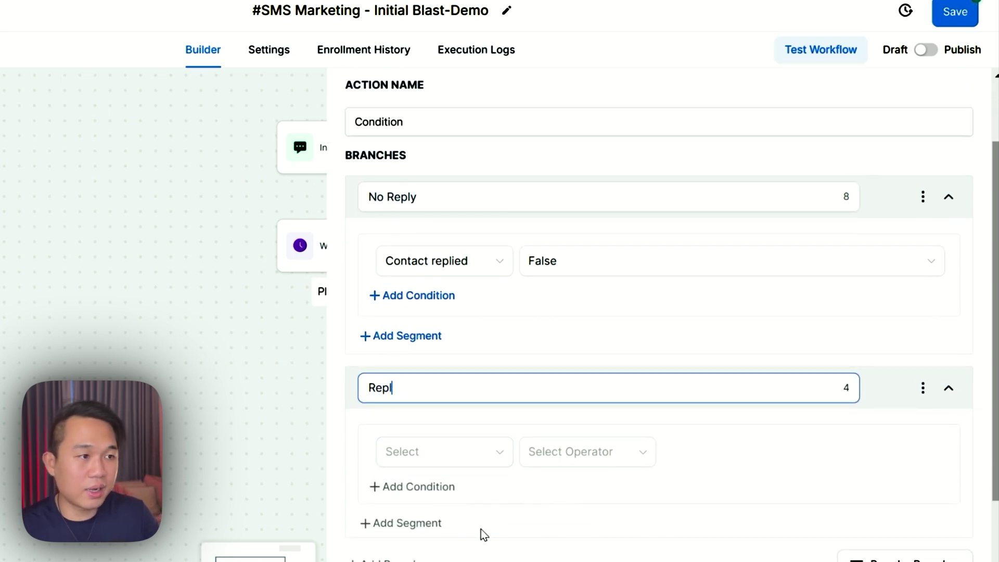
pyautogui.write('y Yes')
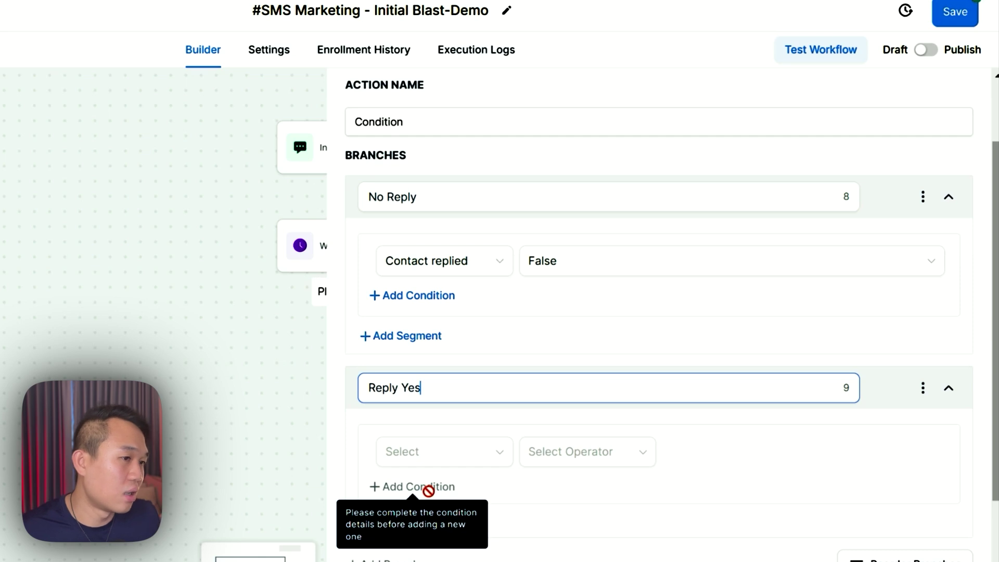
# Set the Reply Yes branch's condition to Replied message Contains "Yes" and save the condition action
pyautogui.click(431, 458)
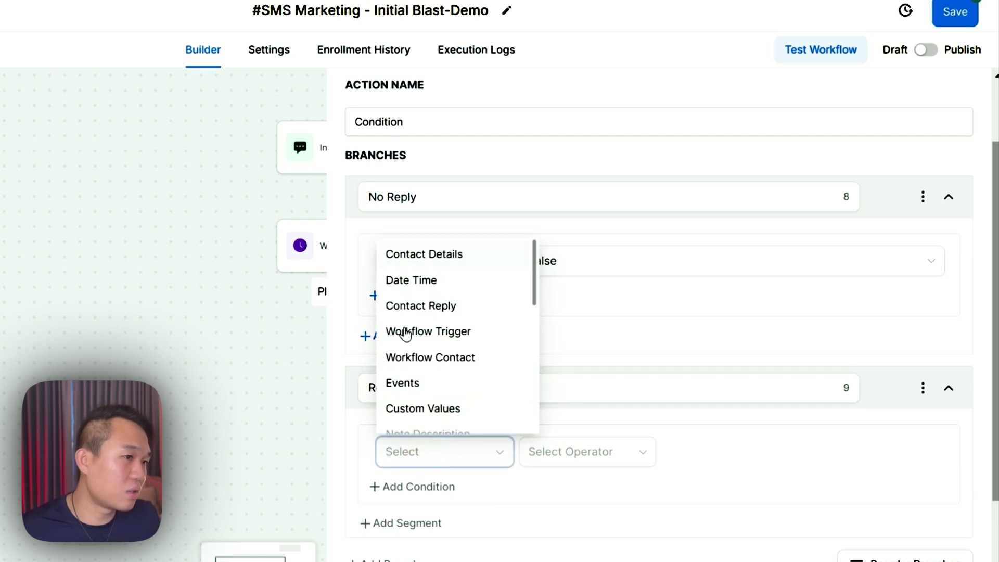
pyautogui.click(406, 305)
pyautogui.scroll(-2, 468, 386)
pyautogui.click(561, 372)
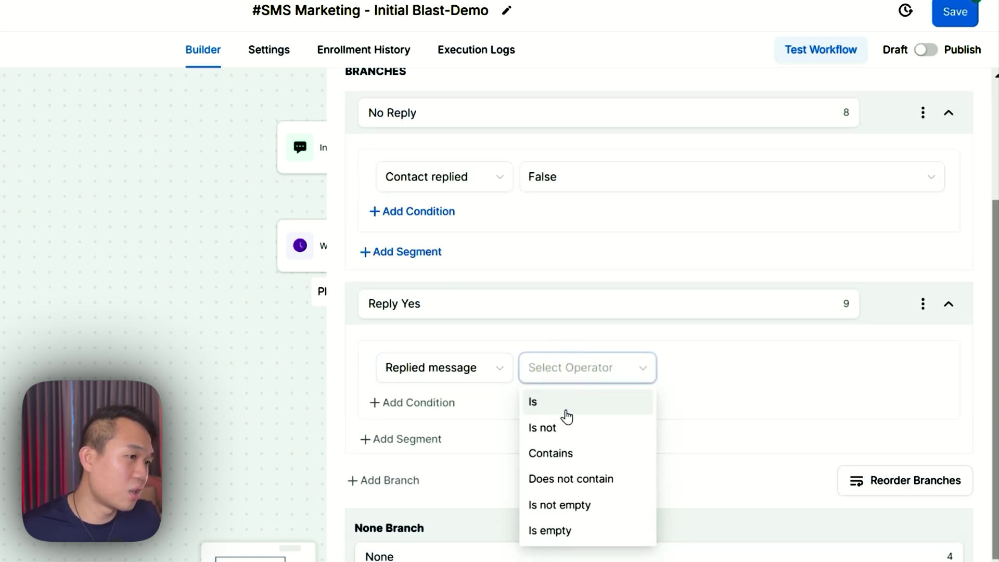
pyautogui.click(553, 453)
pyautogui.click(718, 366)
pyautogui.write('Yes')
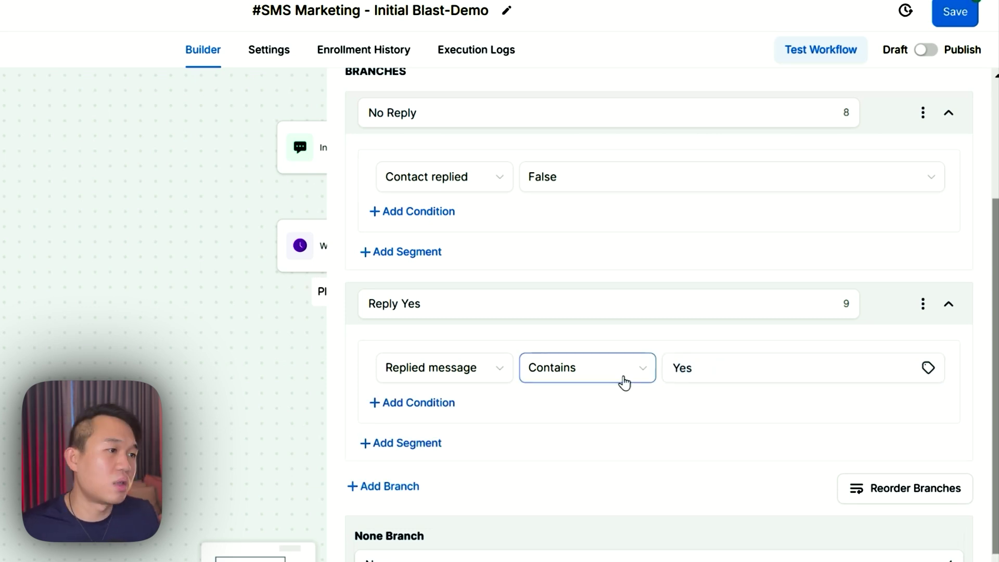
pyautogui.click(622, 379)
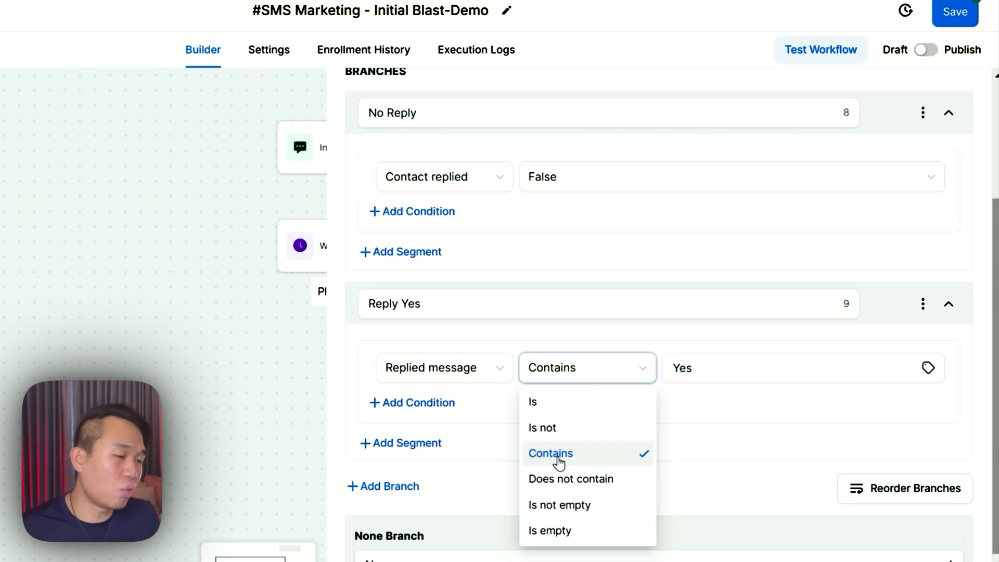
pyautogui.click(747, 438)
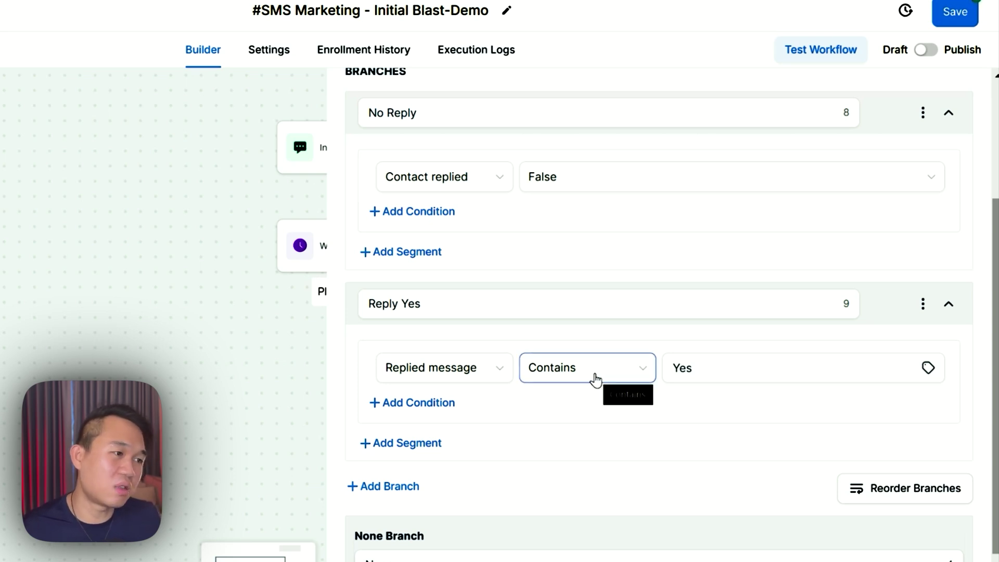
pyautogui.scroll(2, 550, 433)
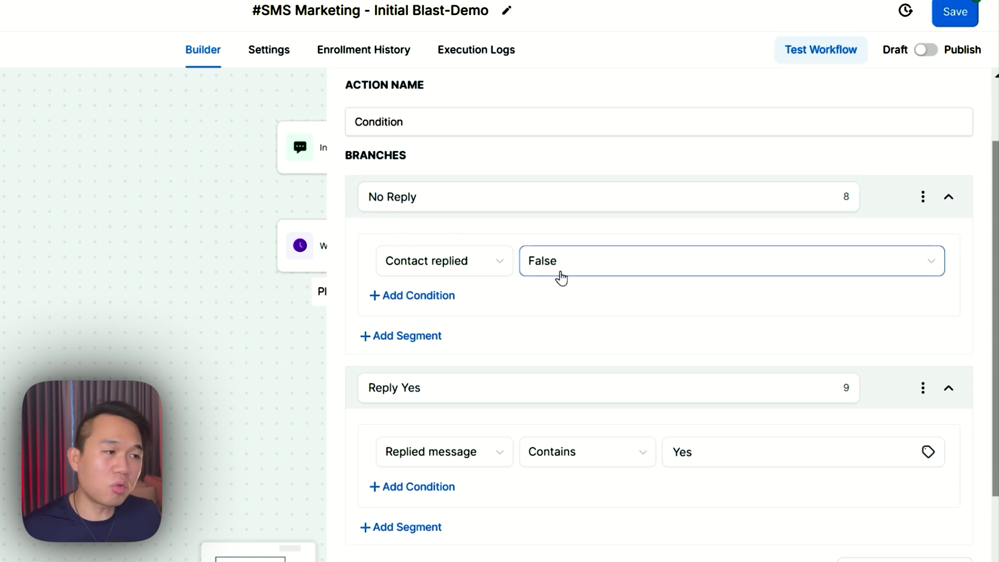
pyautogui.scroll(-2, 555, 451)
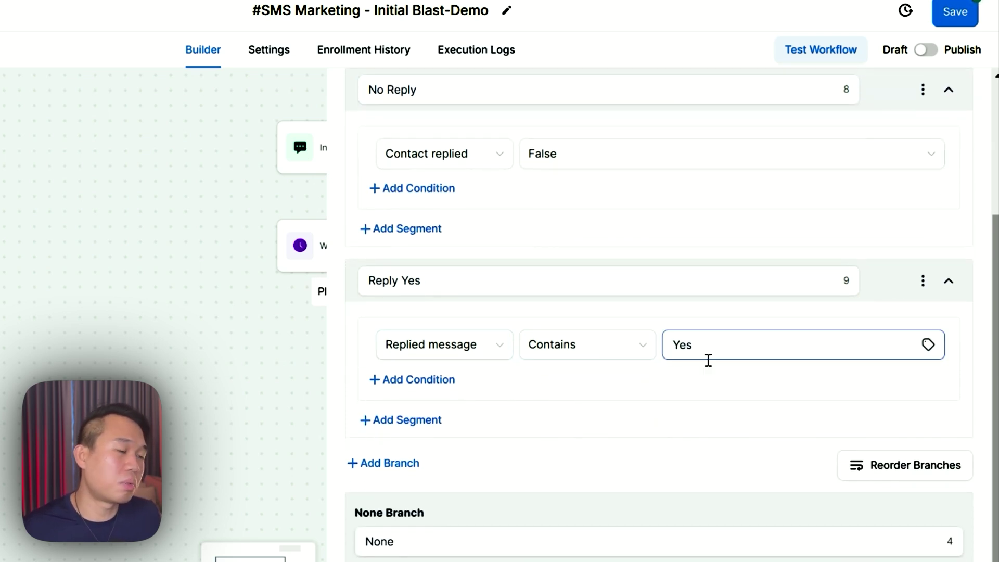
pyautogui.scroll(-2, 718, 377)
pyautogui.click(932, 541)
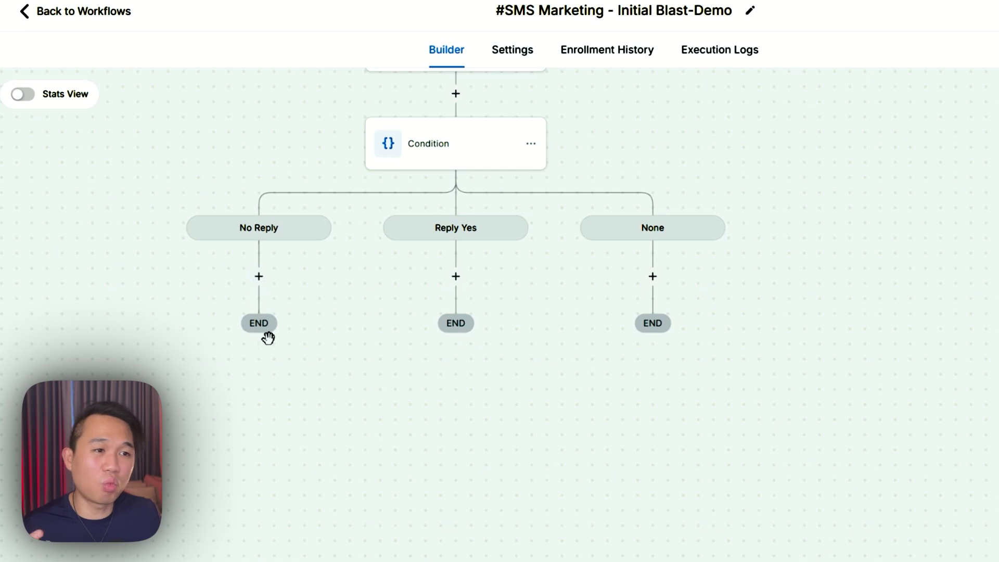
# Rename the condition's None branch as "People Who Replied Something Else" and save the action
pyautogui.scroll(1, 276, 255)
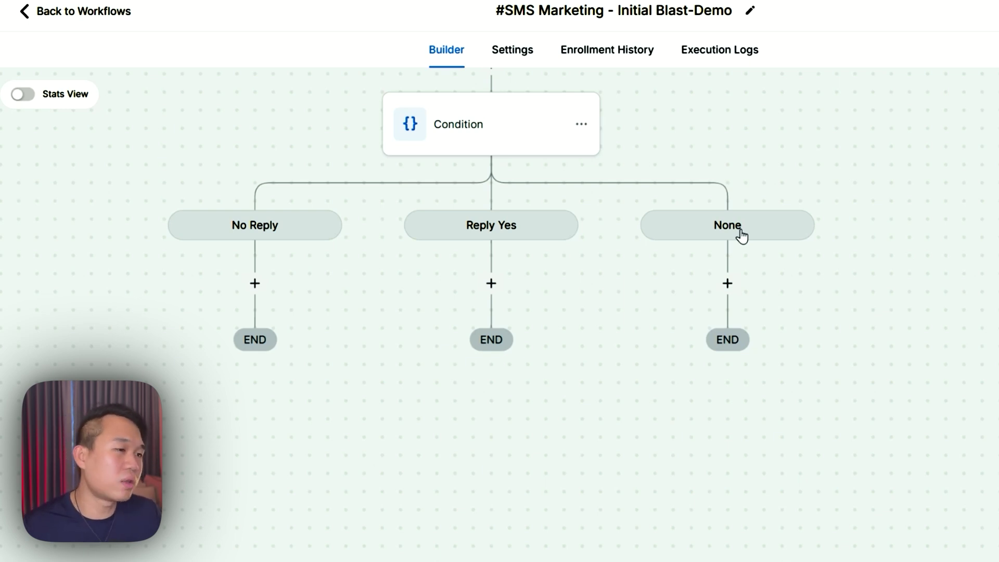
pyautogui.click(524, 127)
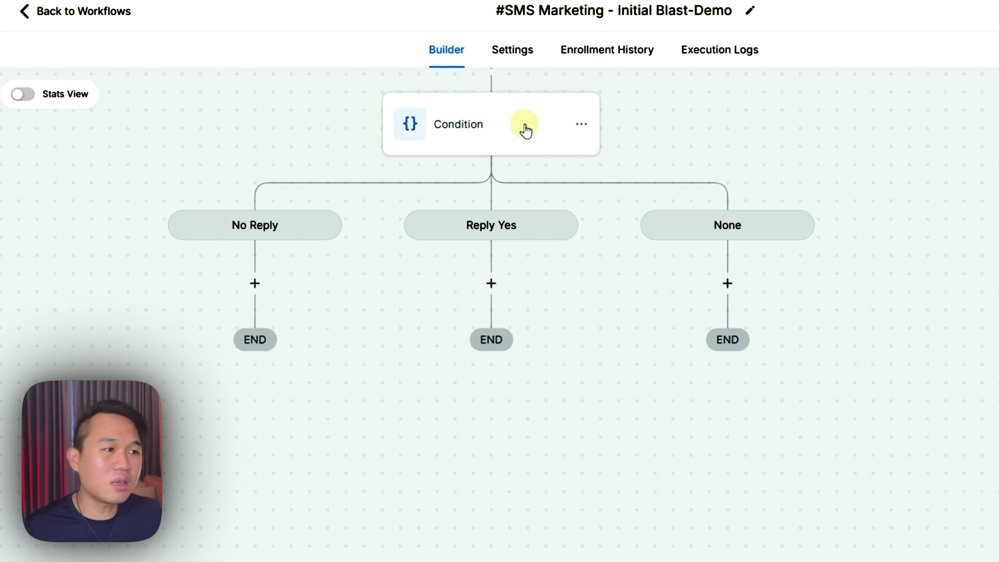
pyautogui.click(442, 479)
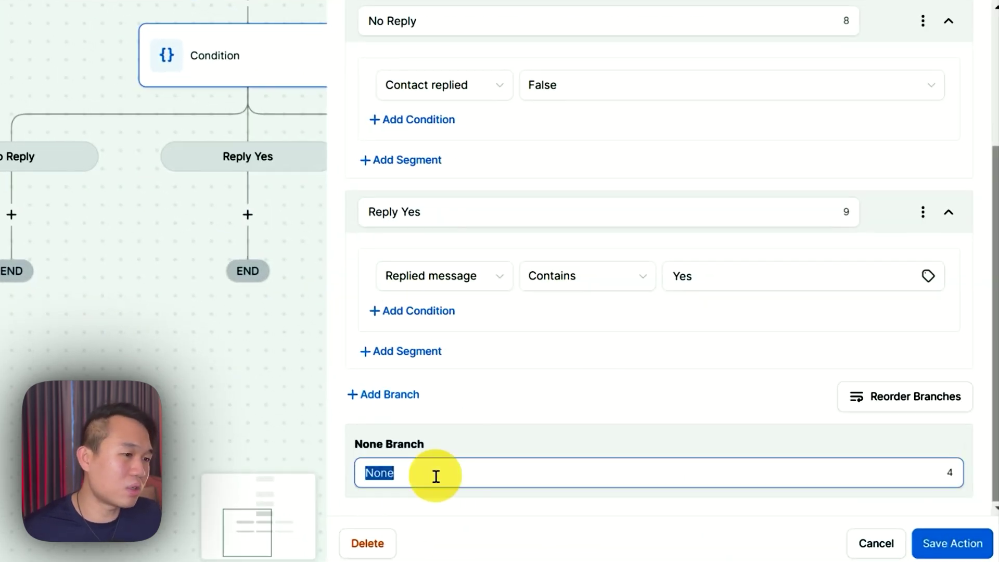
pyautogui.hotkey('ctrl', 'a')
pyautogui.write('People ')
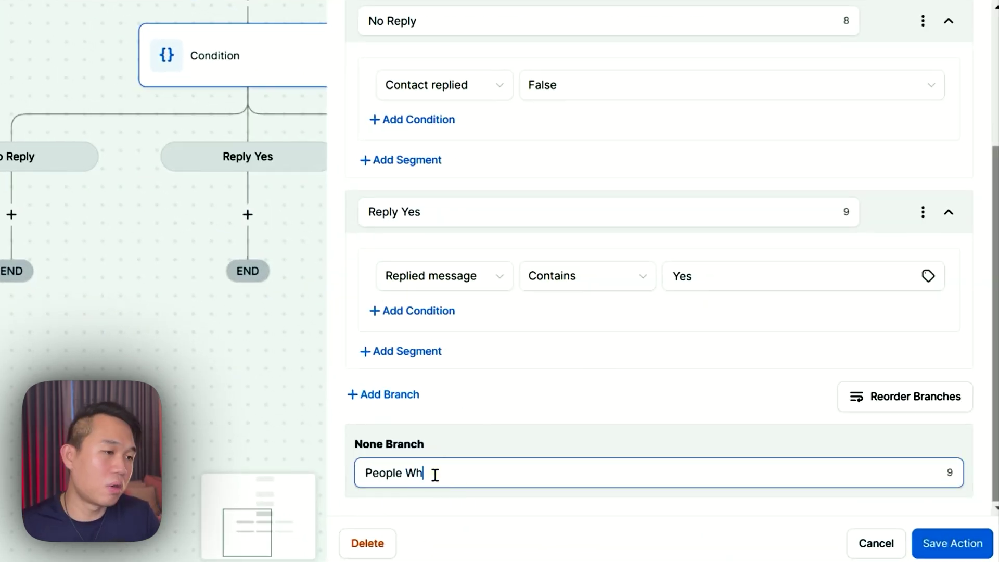
pyautogui.write('Who Replied Som')
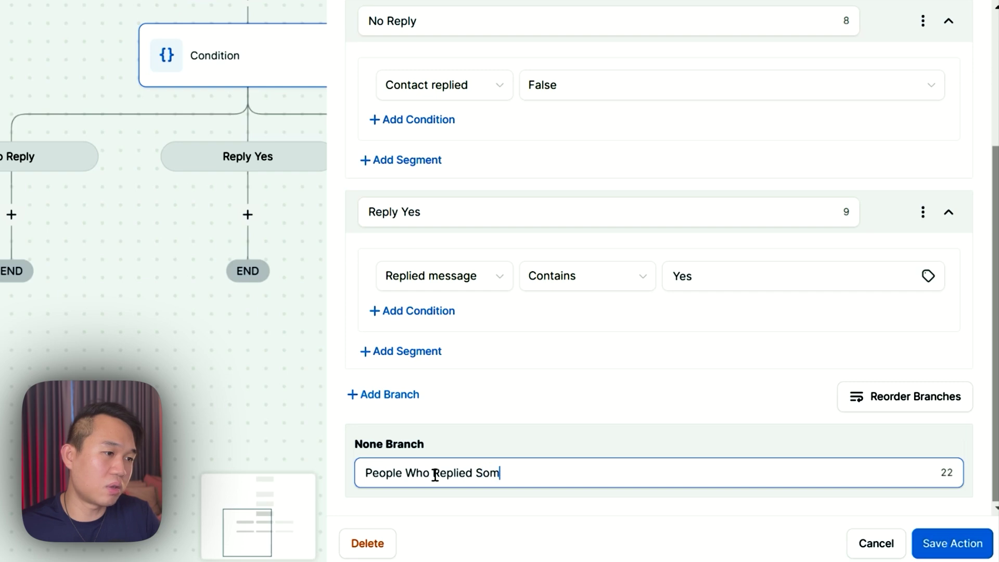
pyautogui.write('ething Else')
pyautogui.click(942, 542)
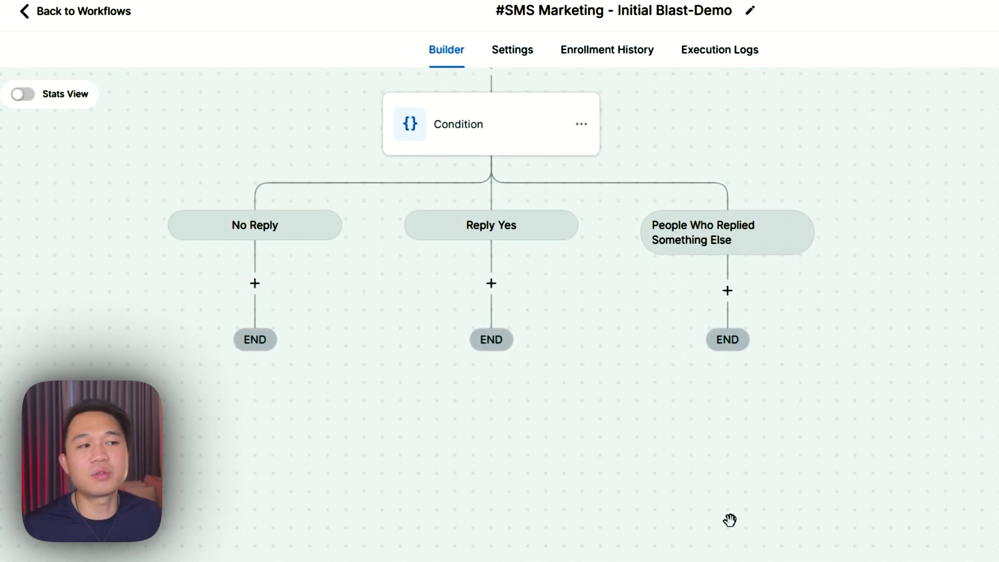
# Search the actions for "tag" and insert an Add Contact Tag action under the Reply Yes branch
pyautogui.moveTo(492, 460); pyautogui.dragTo(533, 482)
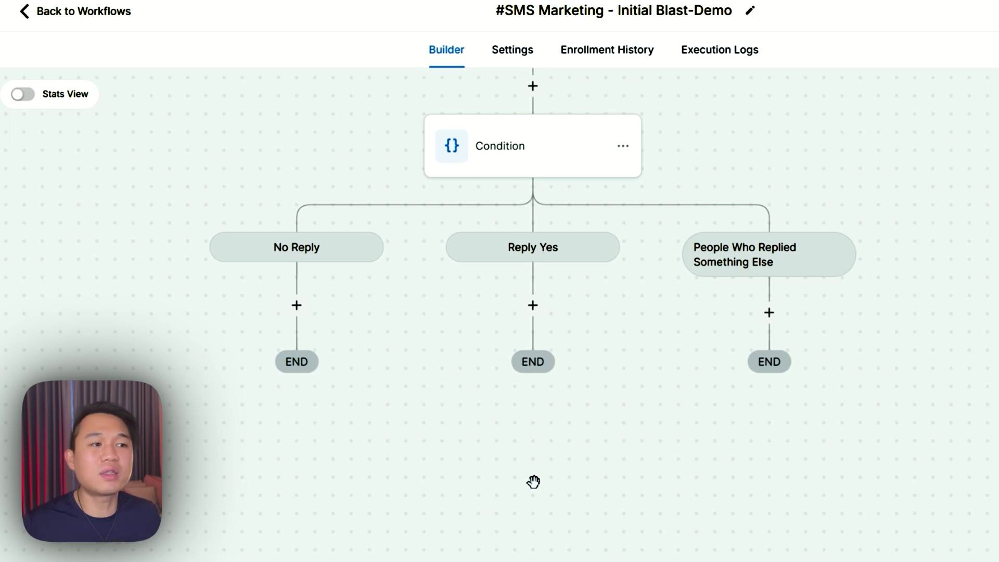
pyautogui.click(533, 306)
pyautogui.write('tag')
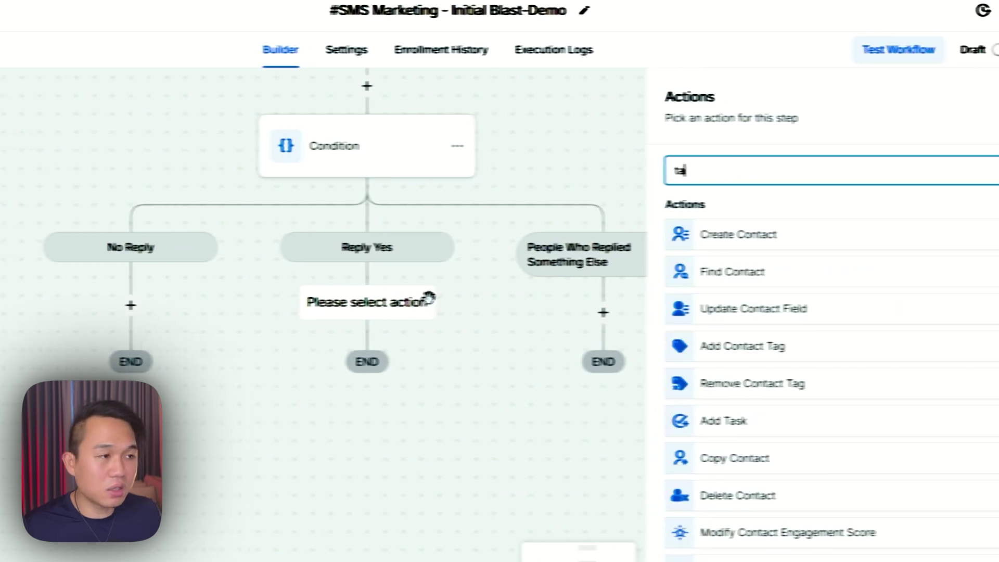
pyautogui.click(673, 236)
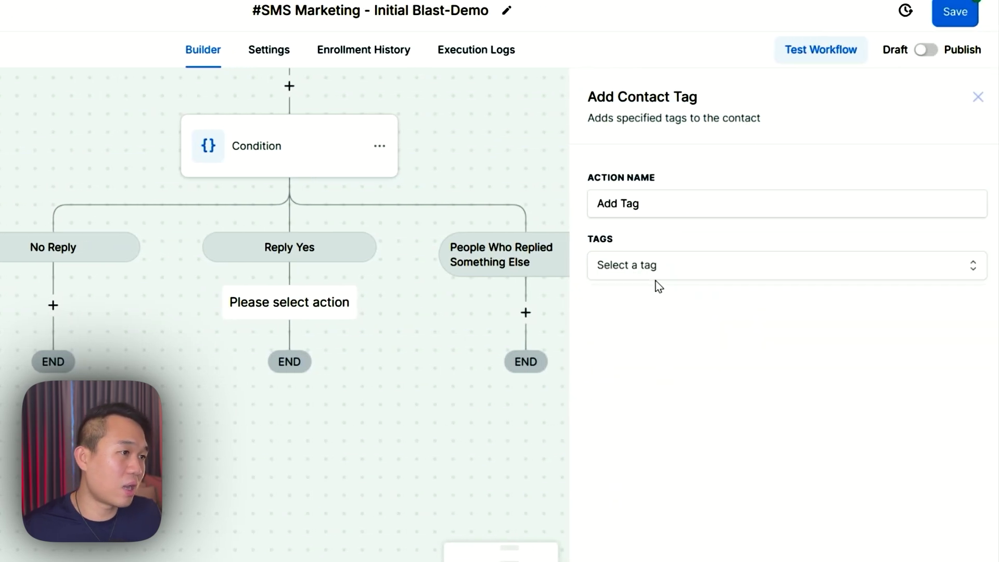
# Create the new tag "replied yes" in the Add Tag action and save the action
pyautogui.click(653, 276)
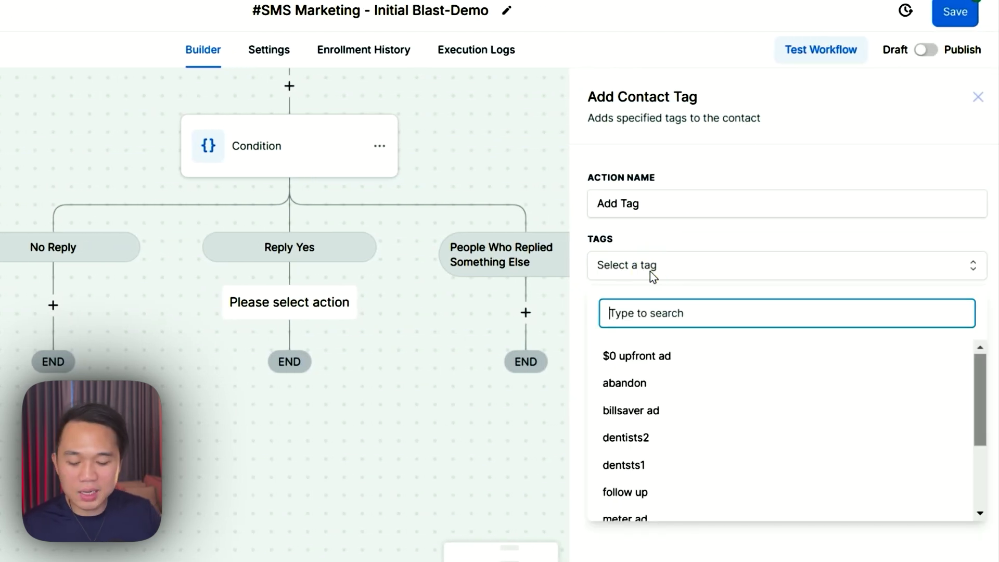
pyautogui.write('repl')
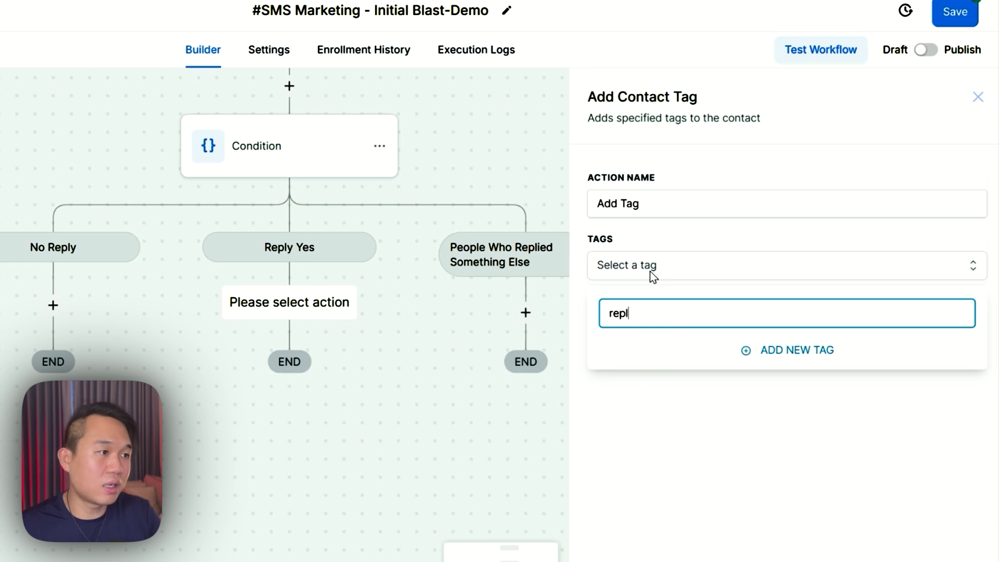
pyautogui.write('ied yes')
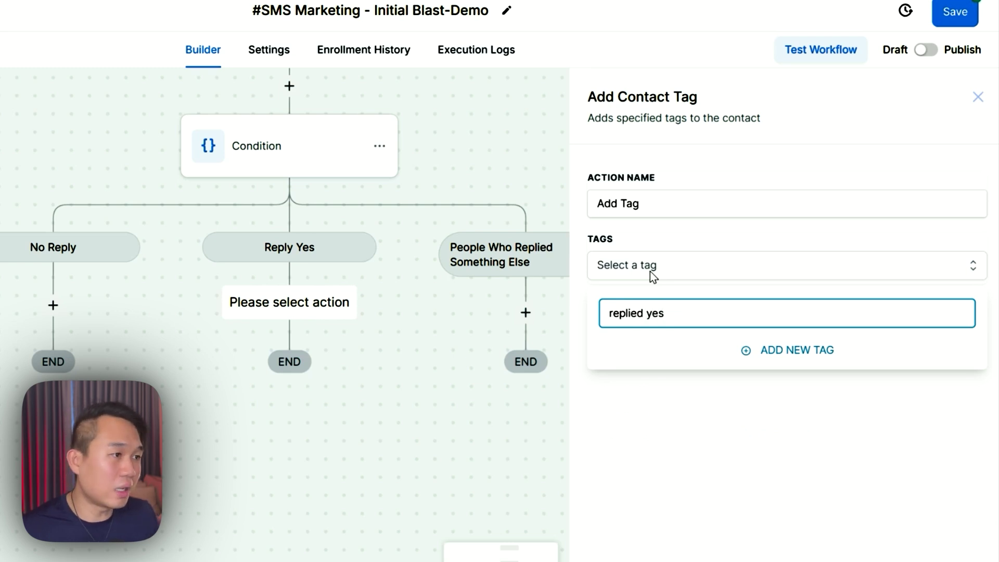
pyautogui.click(780, 350)
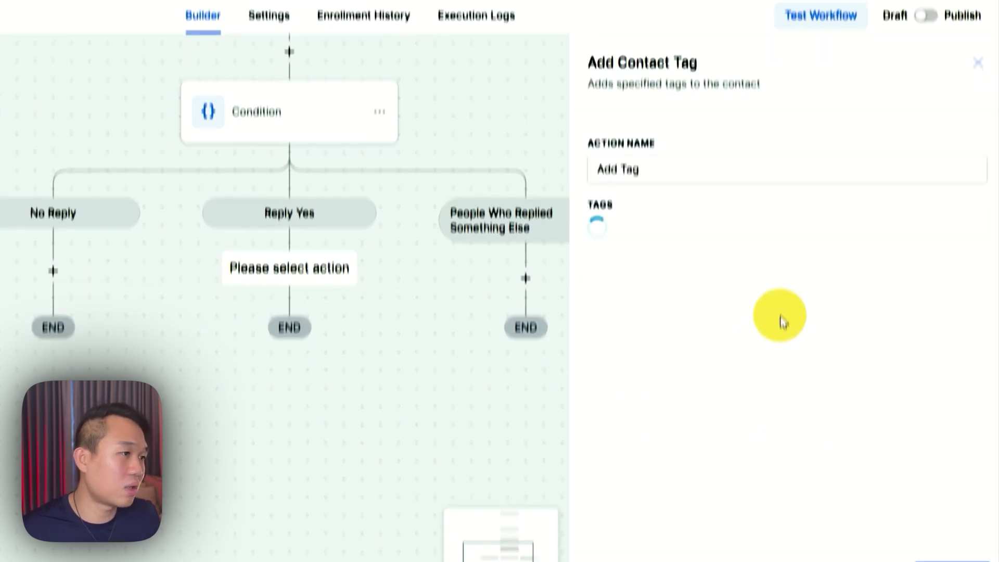
pyautogui.click(950, 538)
# Insert an Add To Workflow action below Add Tag, with "#SMS Marketing -Nurturing REPLY YES" as its target workflow
pyautogui.click(495, 359)
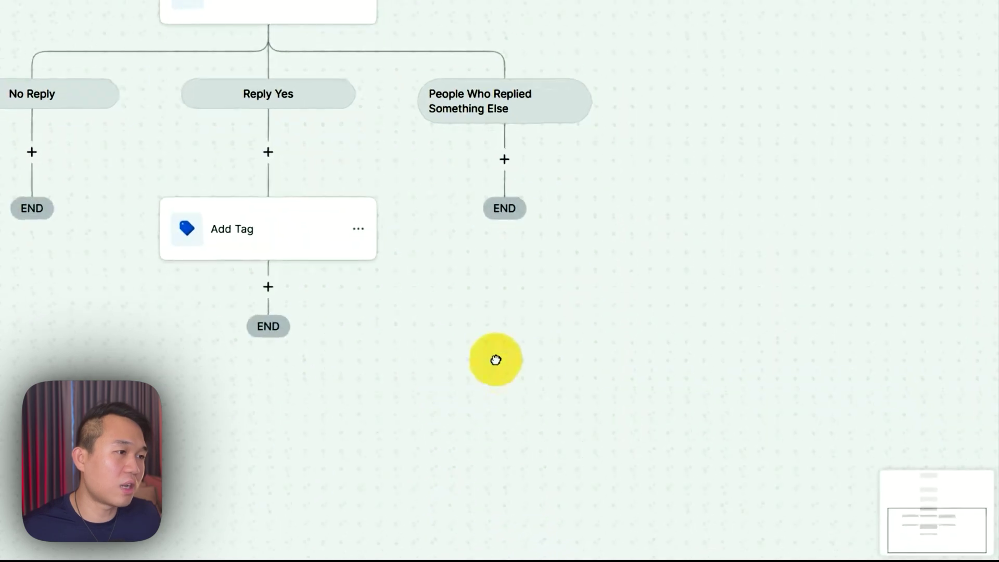
pyautogui.click(286, 289)
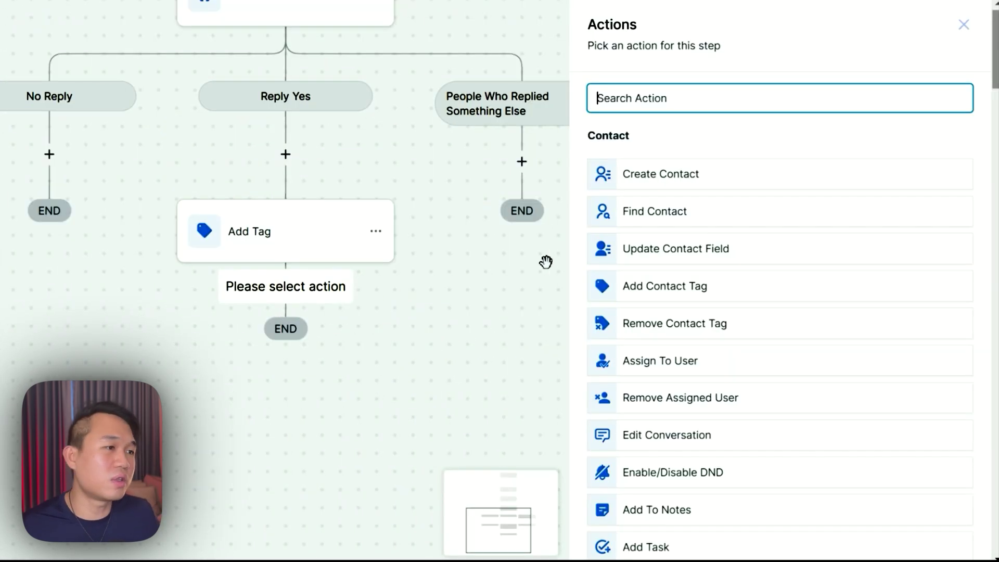
pyautogui.write('work')
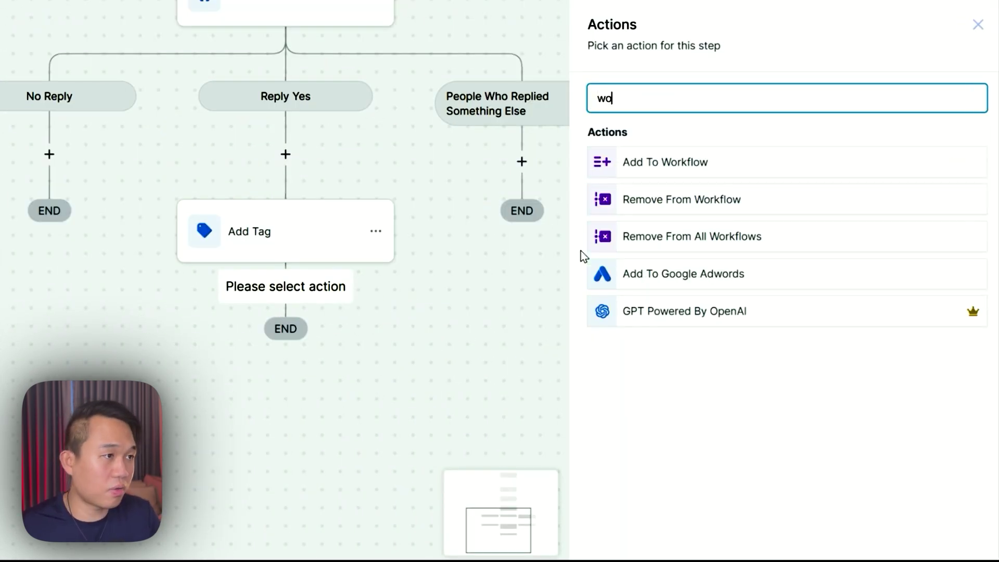
pyautogui.click(667, 167)
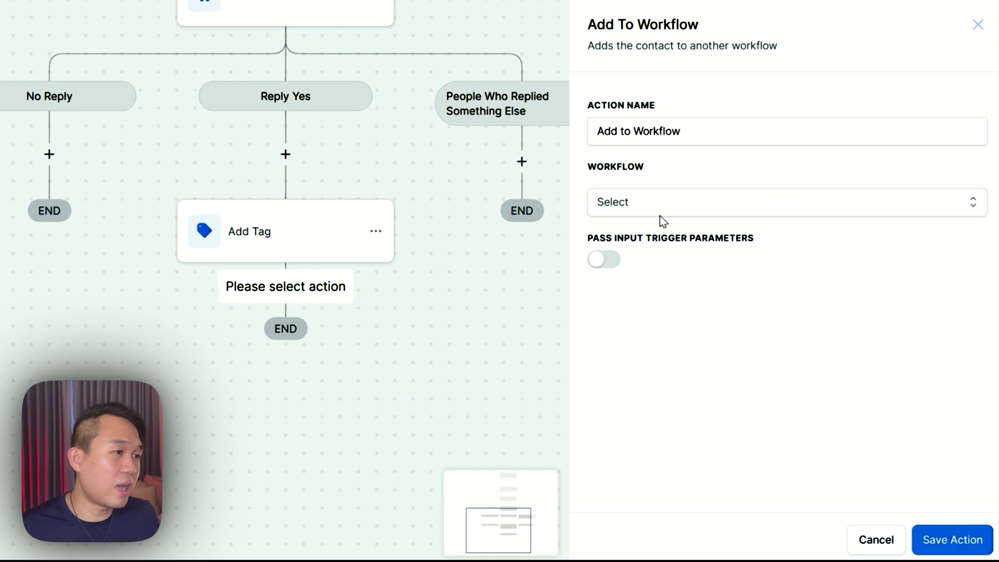
pyautogui.click(632, 213)
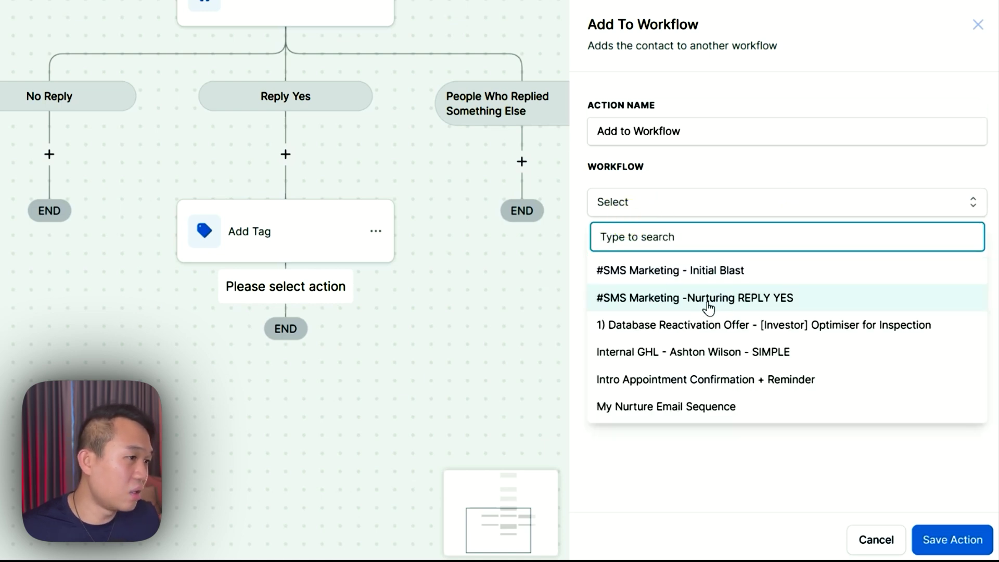
pyautogui.click(742, 300)
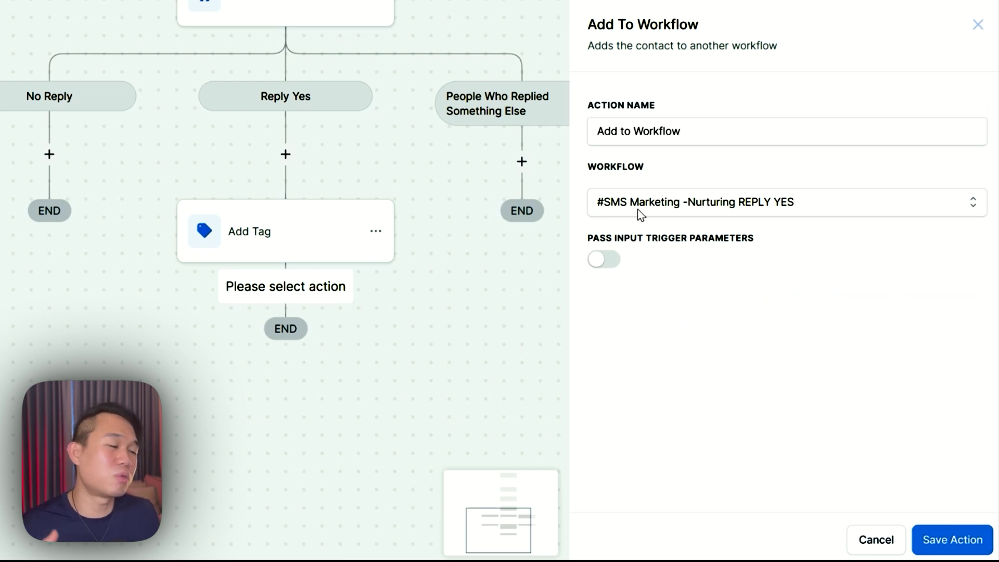
# Name the new workflow action "Add to Workflow - Reply YES workflow" and save it
pyautogui.click(694, 132)
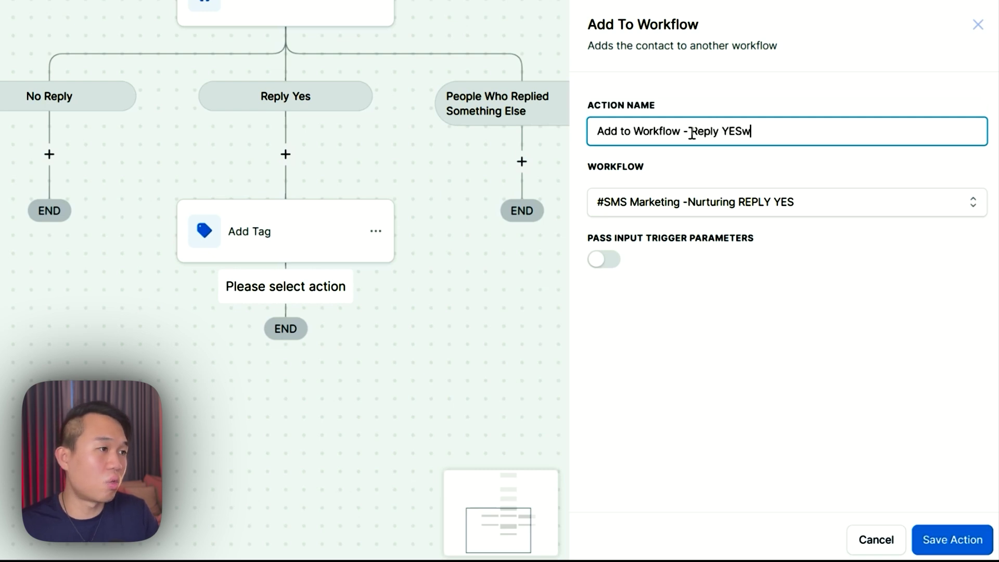
pyautogui.write('low')
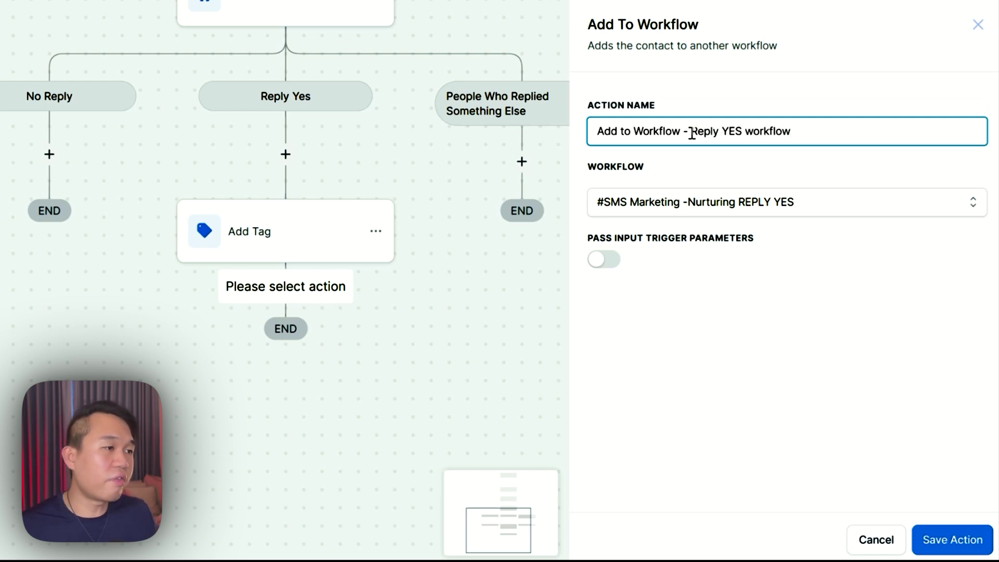
pyautogui.click(962, 551)
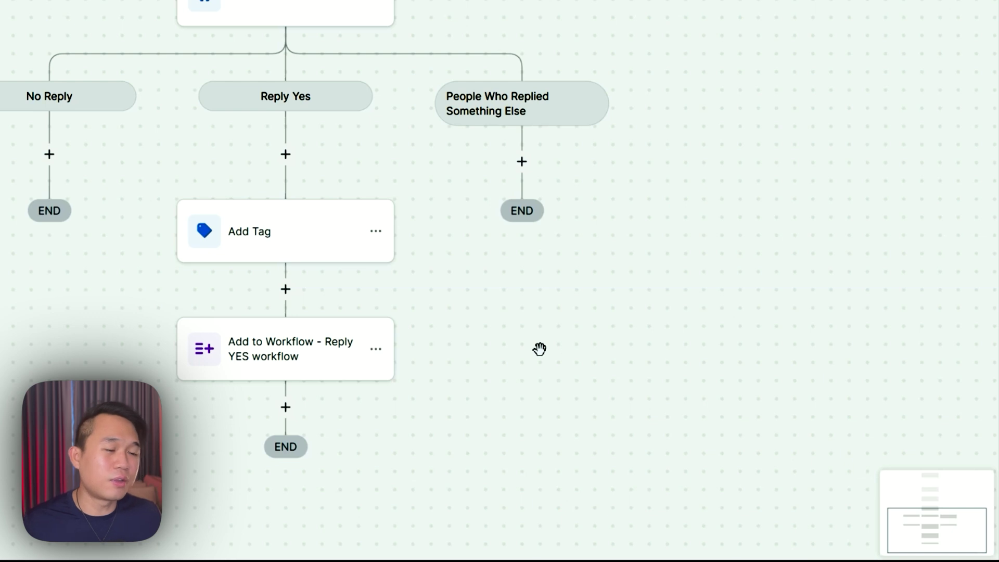
pyautogui.click(286, 408)
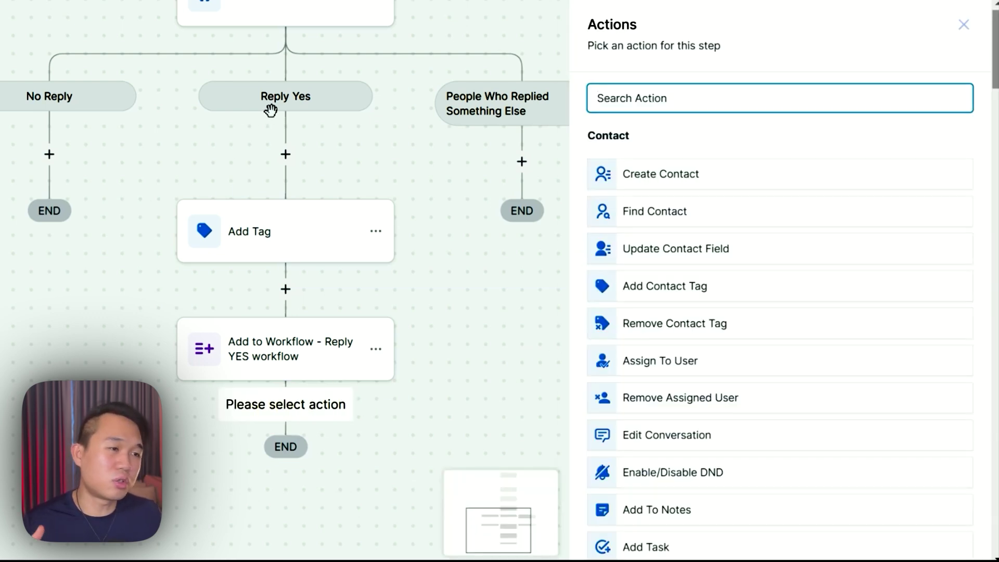
pyautogui.click(438, 383)
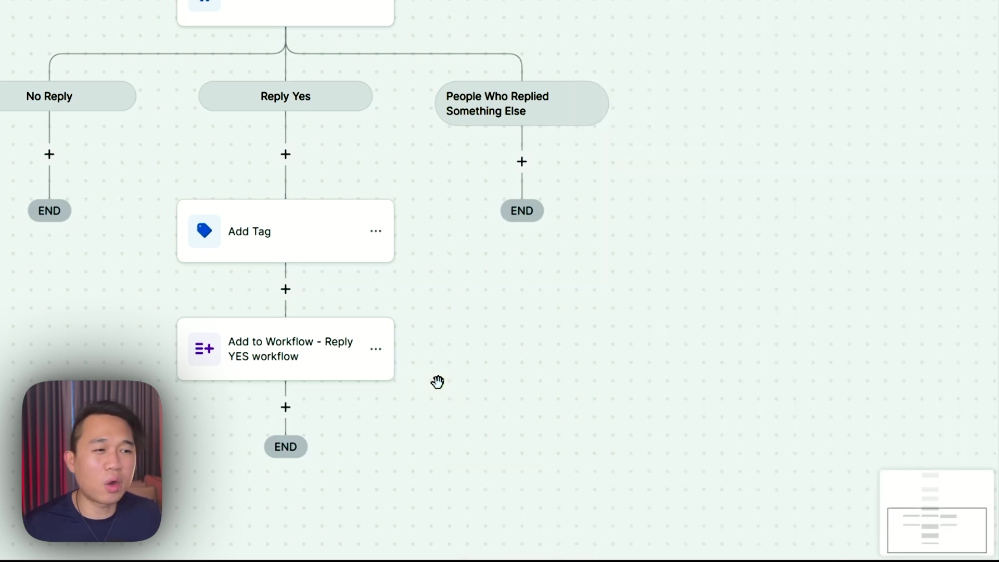
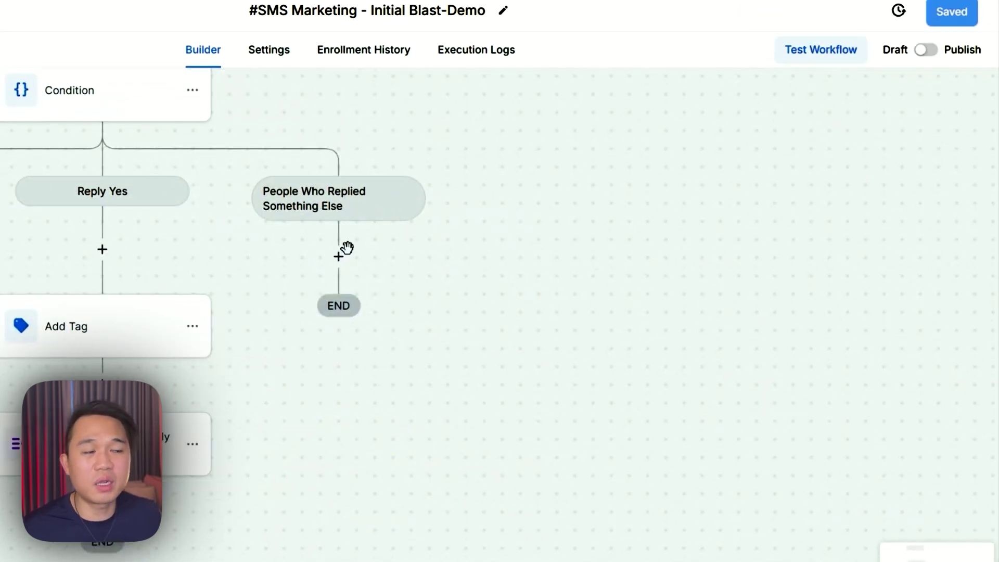
# Search the actions for "tag" and insert an Add Contact Tag action under the People Who Replied Something Else branch
pyautogui.click(341, 265)
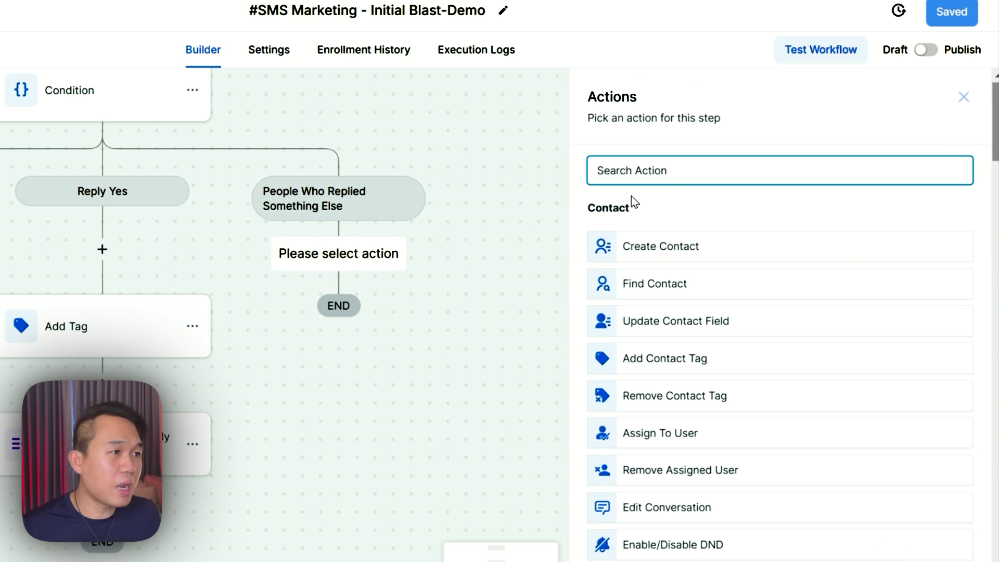
pyautogui.write('tag')
pyautogui.click(665, 244)
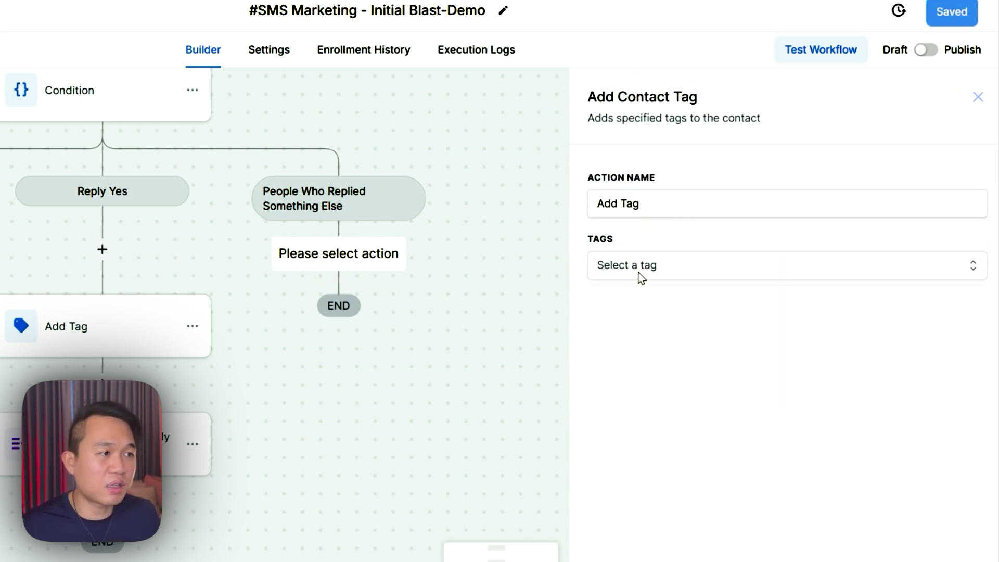
# Create the new tag "replied something else to sms campaign" in the Add Tag action, then save the action and the workflow
pyautogui.click(641, 277)
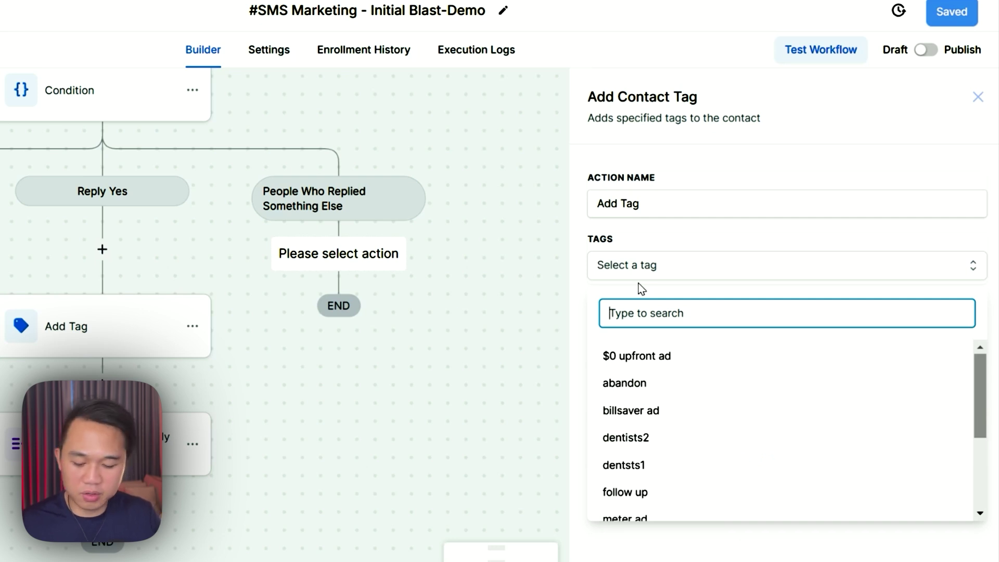
pyautogui.write('replied som')
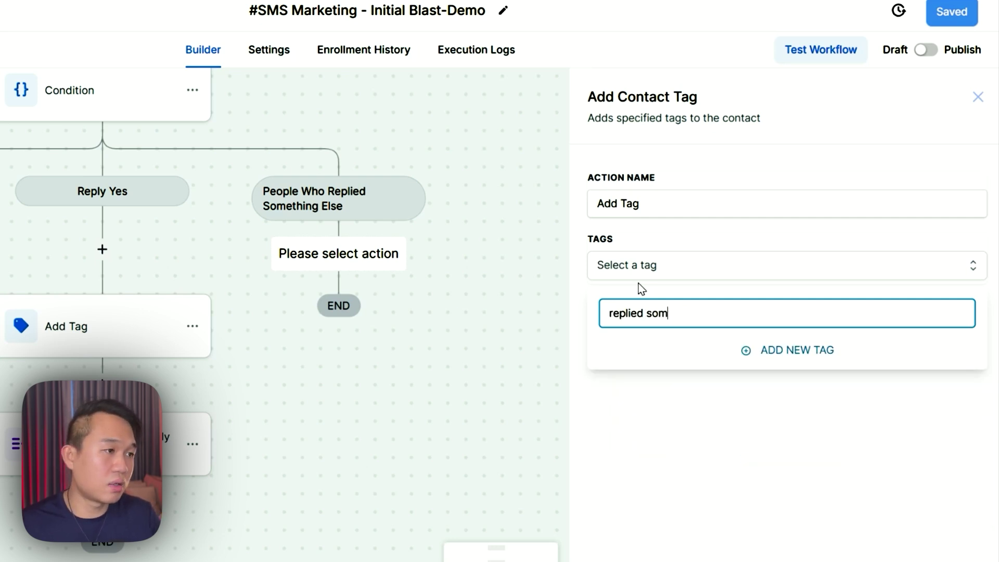
pyautogui.write('ething else to ')
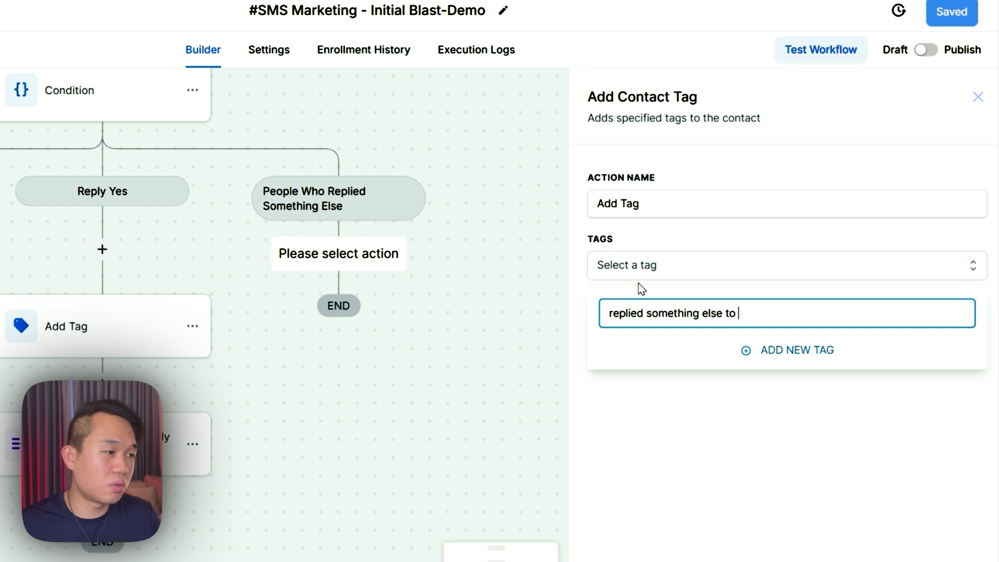
pyautogui.write('smas')
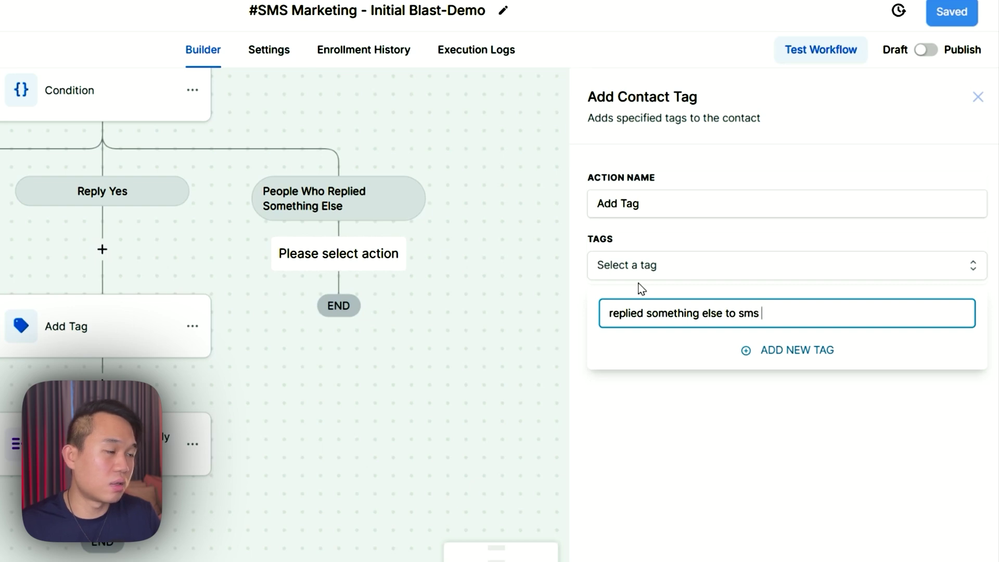
pyautogui.write('campaign')
pyautogui.click(788, 351)
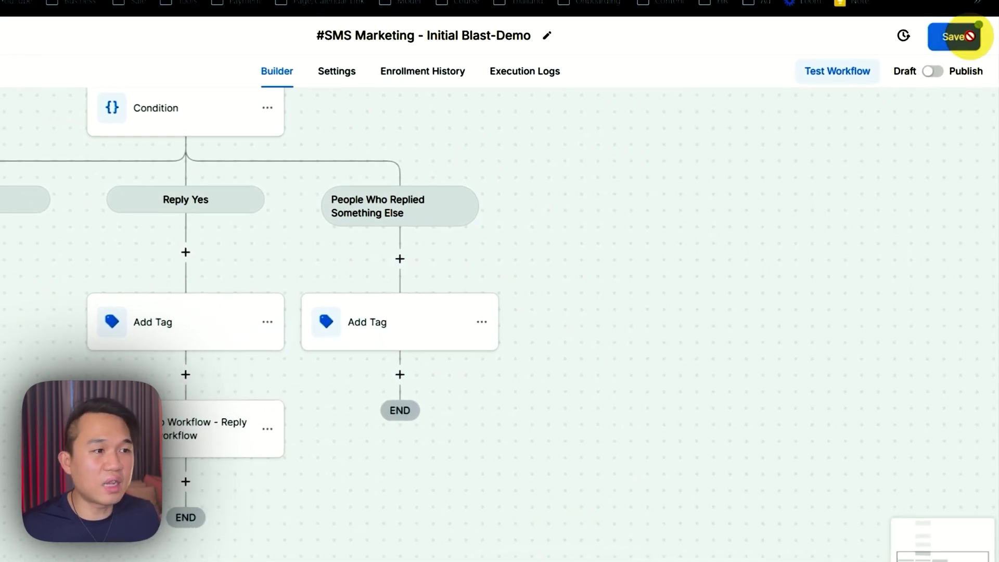
pyautogui.click(954, 25)
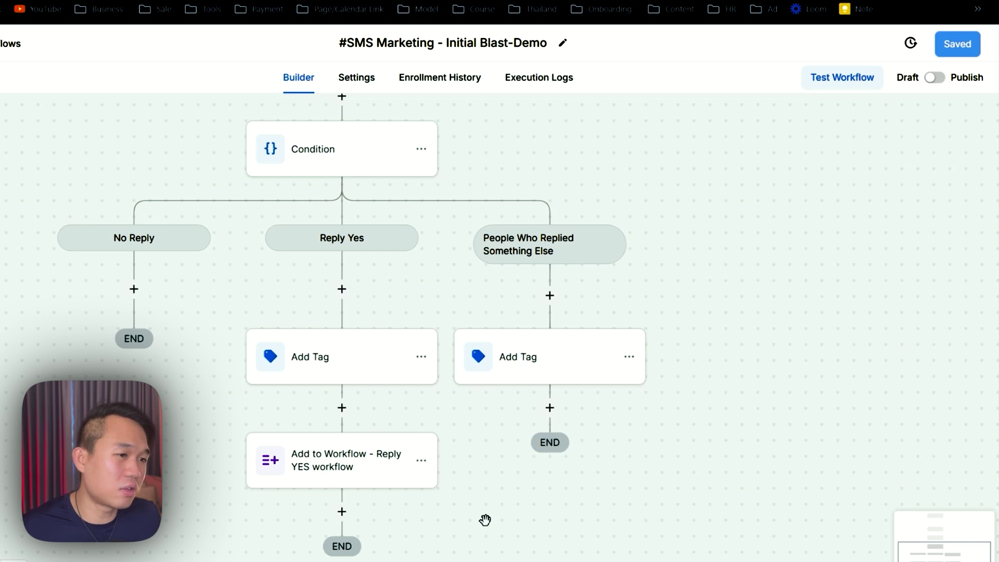
# Insert a Create/Update Opportunity action below Add Tag in the People Who Replied Something Else branch
pyautogui.click(550, 407)
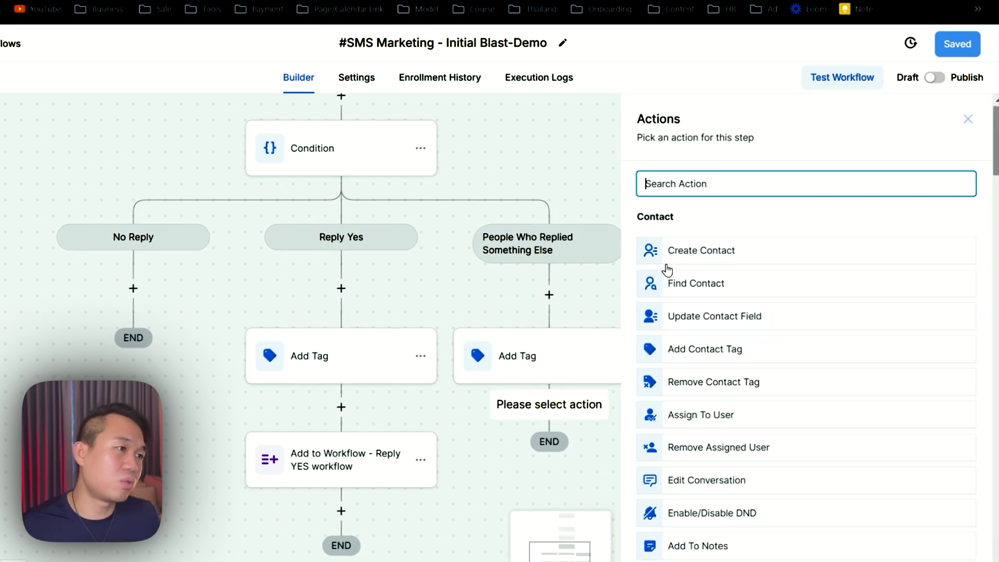
pyautogui.write('Op')
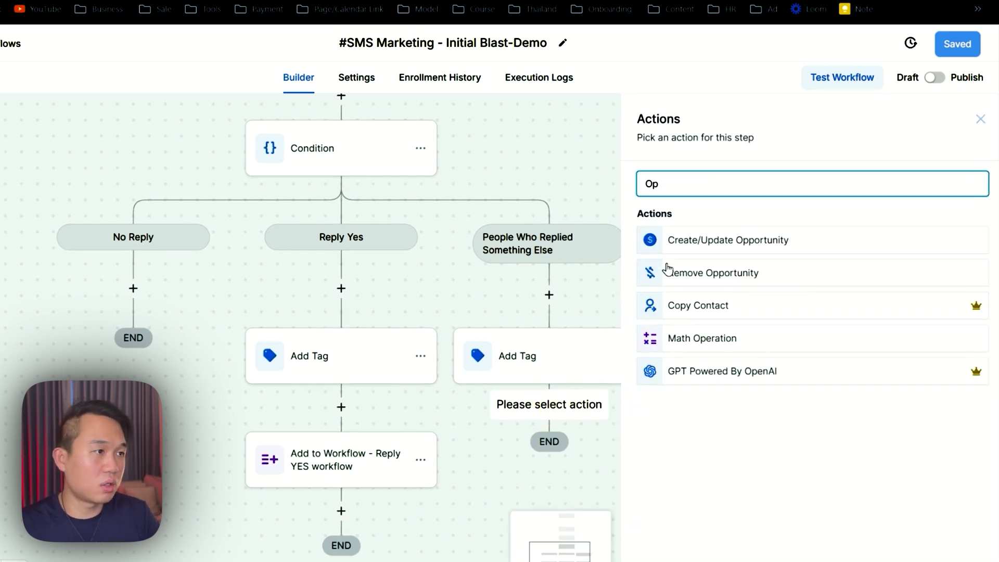
pyautogui.write('p')
pyautogui.click(679, 242)
# Set the opportunity's pipeline to Free Solar Quote Pipeline and its stage to New Leads, and save the action
pyautogui.click(639, 276)
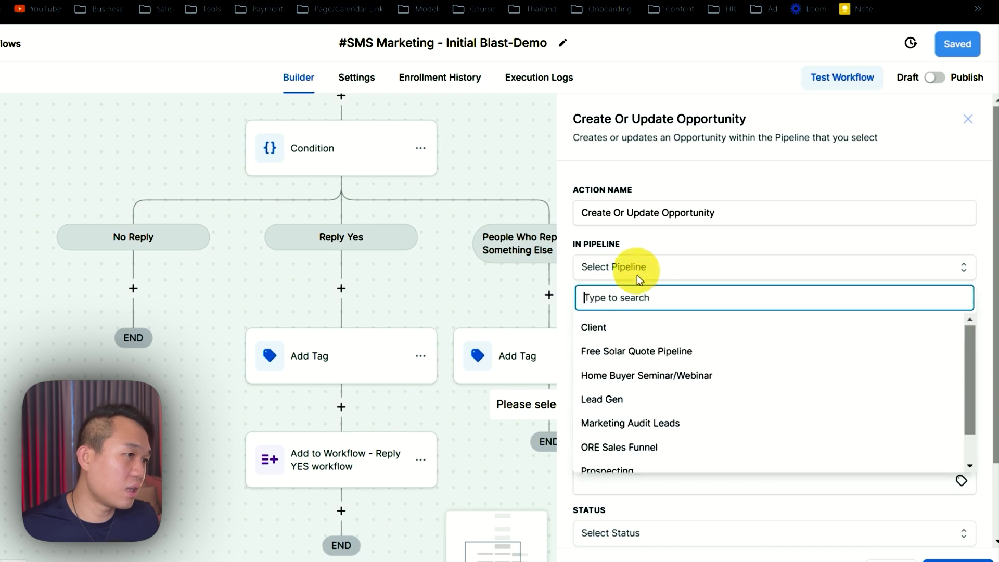
pyautogui.click(619, 351)
pyautogui.click(616, 319)
pyautogui.click(620, 380)
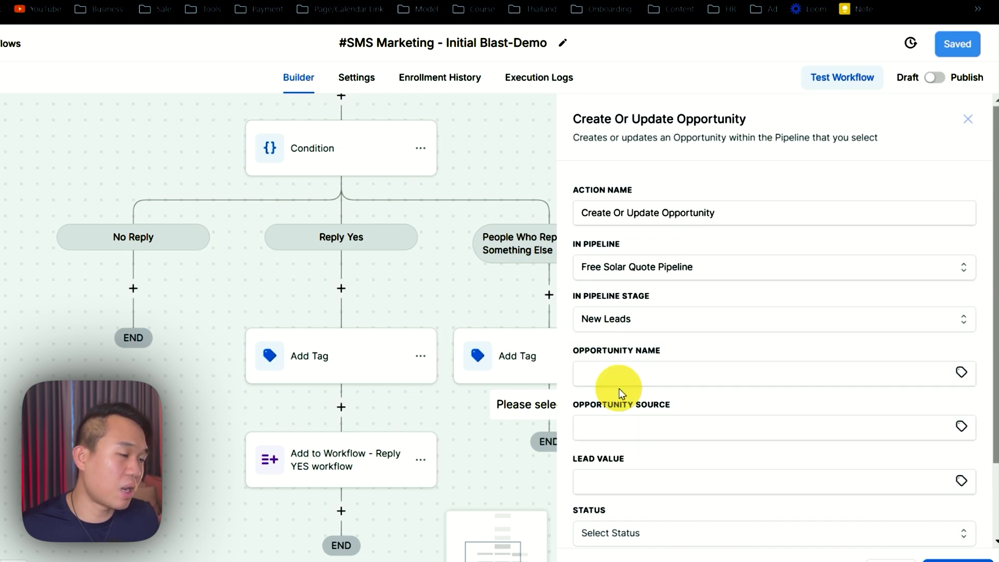
pyautogui.scroll(-3, 658, 431)
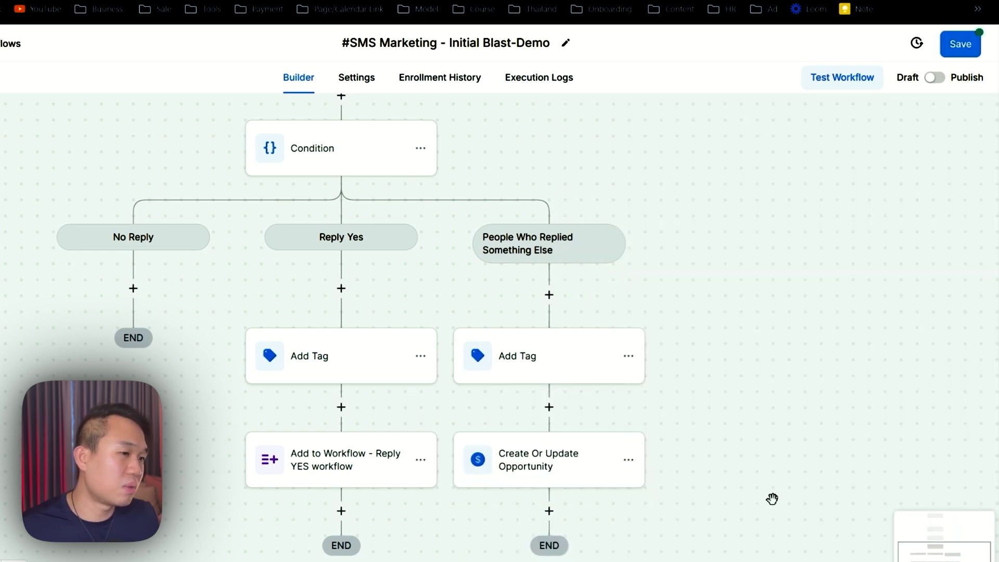
# Move the Create Or Update Opportunity action into the Reply Yes branch, between Add Tag and Add to Workflow
pyautogui.moveTo(770, 500); pyautogui.dragTo(734, 339)
pyautogui.click(590, 303)
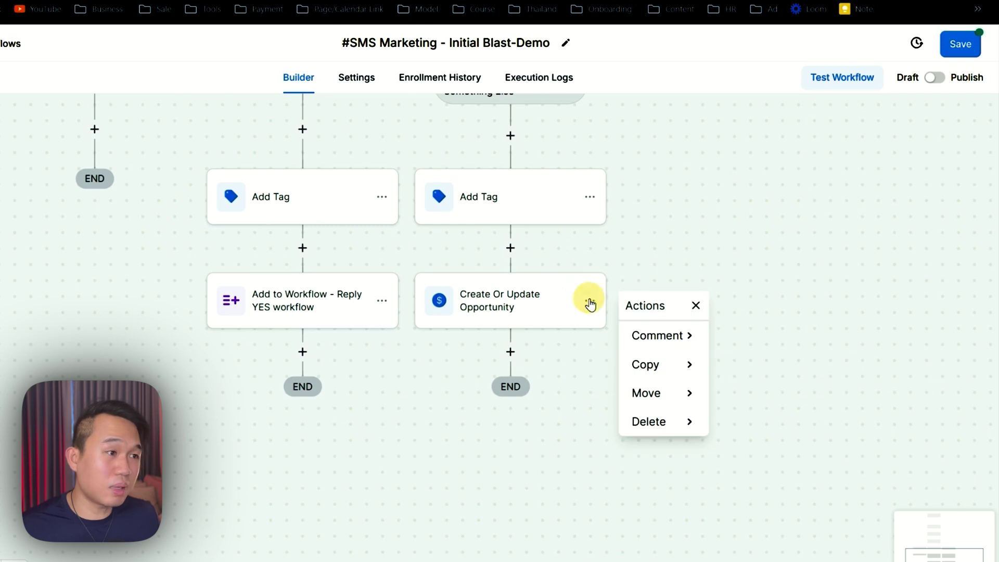
pyautogui.click(691, 394)
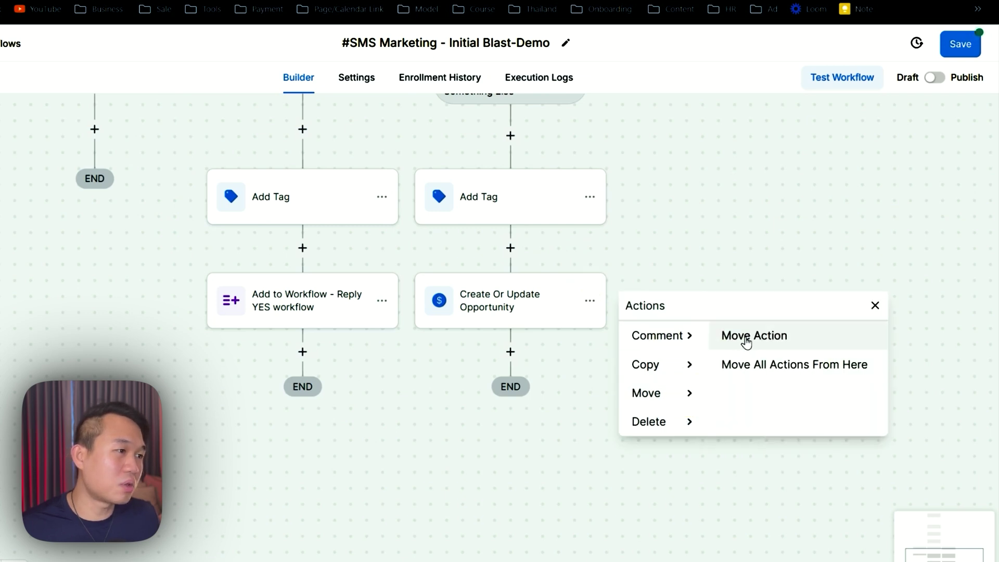
pyautogui.click(763, 338)
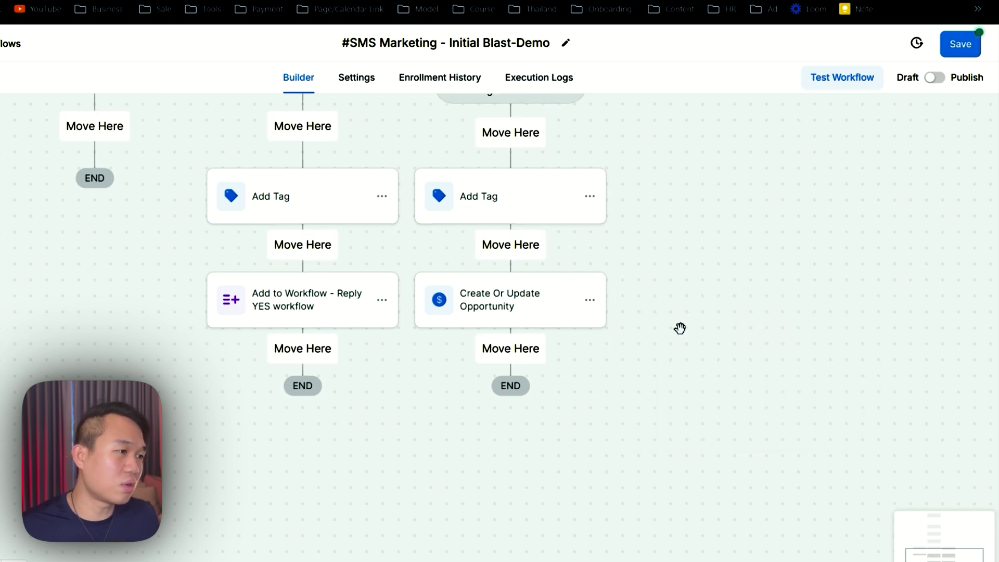
pyautogui.click(316, 258)
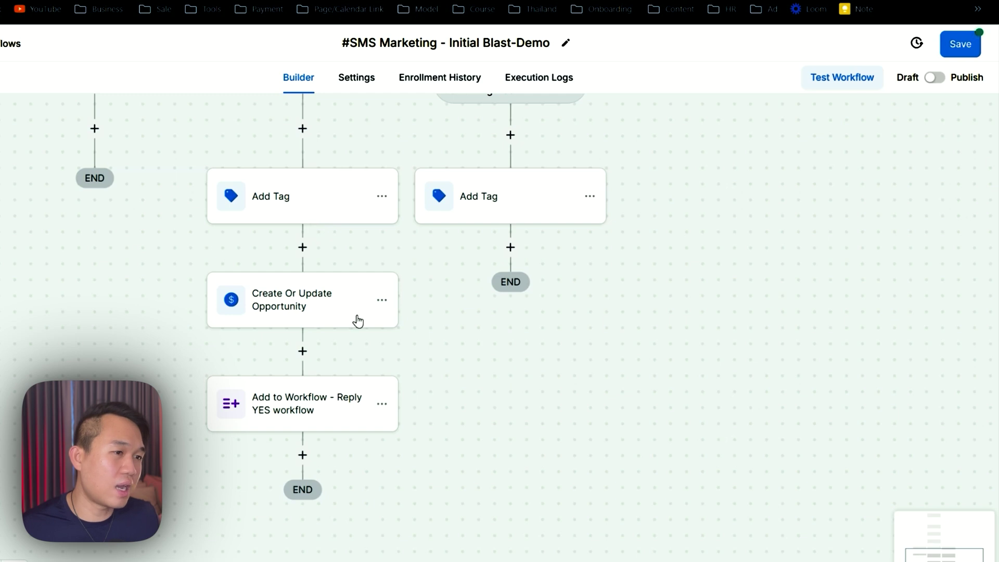
# Copy only the Create Or Update Opportunity action to below Add Tag in the People Who Replied Something Else branch
pyautogui.click(382, 300)
pyautogui.click(483, 365)
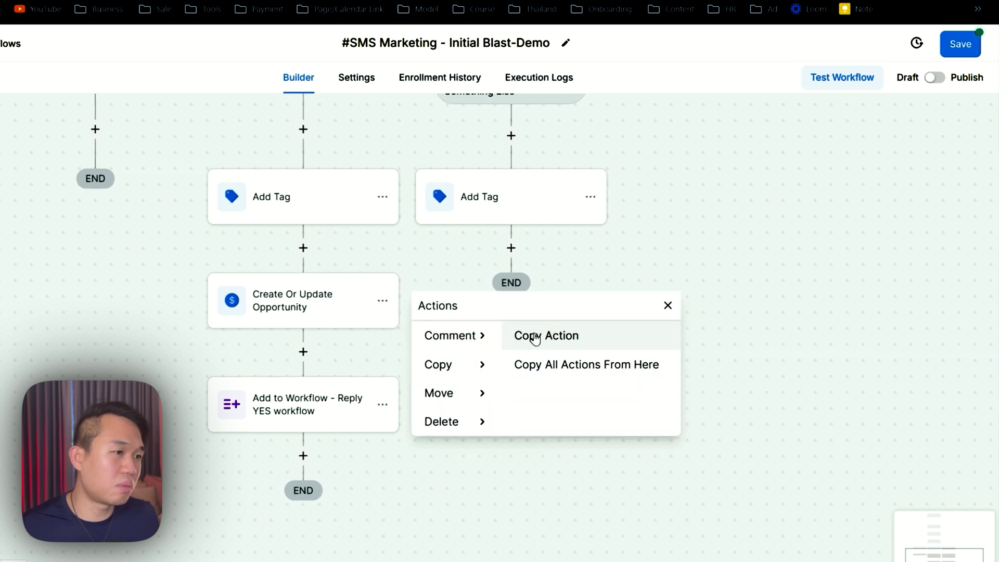
pyautogui.click(535, 339)
pyautogui.click(511, 248)
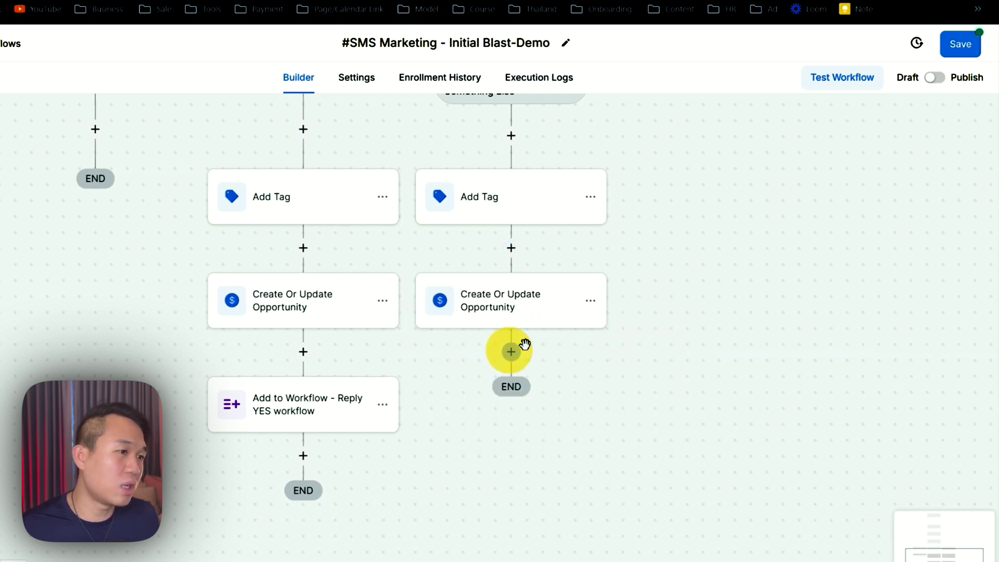
# Insert an Add To Notes action below the copied opportunity action, with the note text "This contact replied to SMS blast campaign on"
pyautogui.click(511, 352)
pyautogui.write('not')
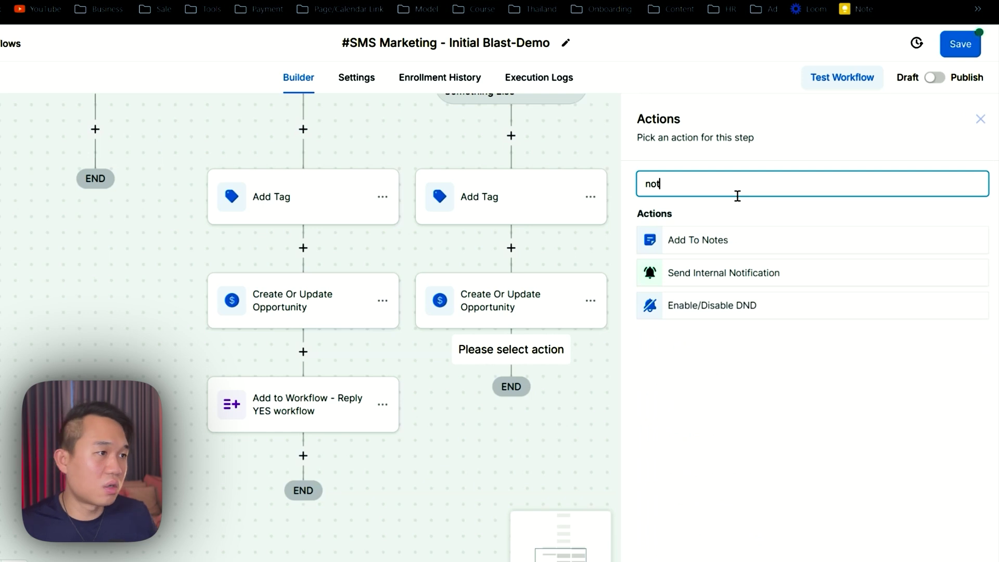
pyautogui.click(722, 237)
pyautogui.click(711, 304)
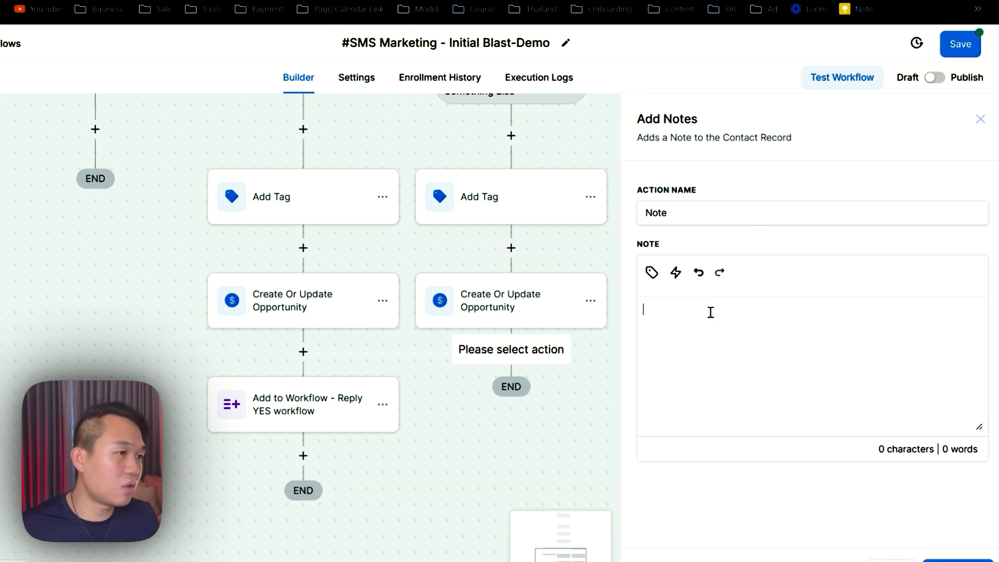
pyautogui.write('This contact replied to')
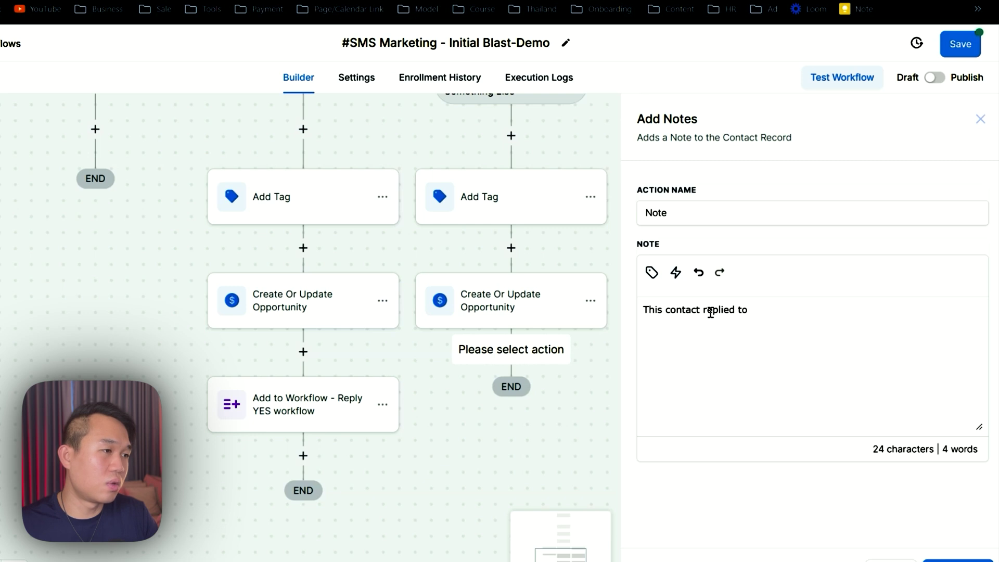
pyautogui.write(' SMS blas')
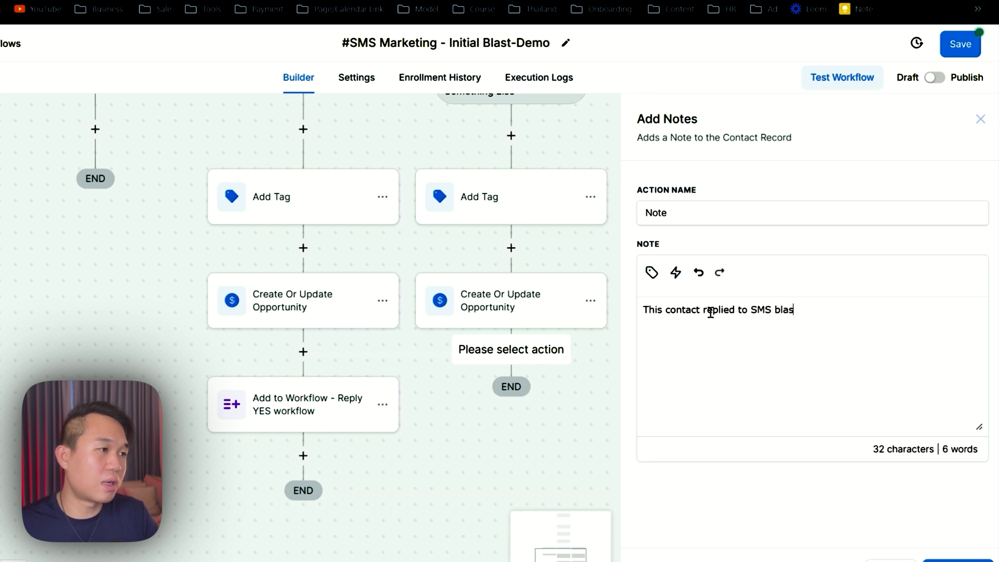
pyautogui.write('t campaign on')
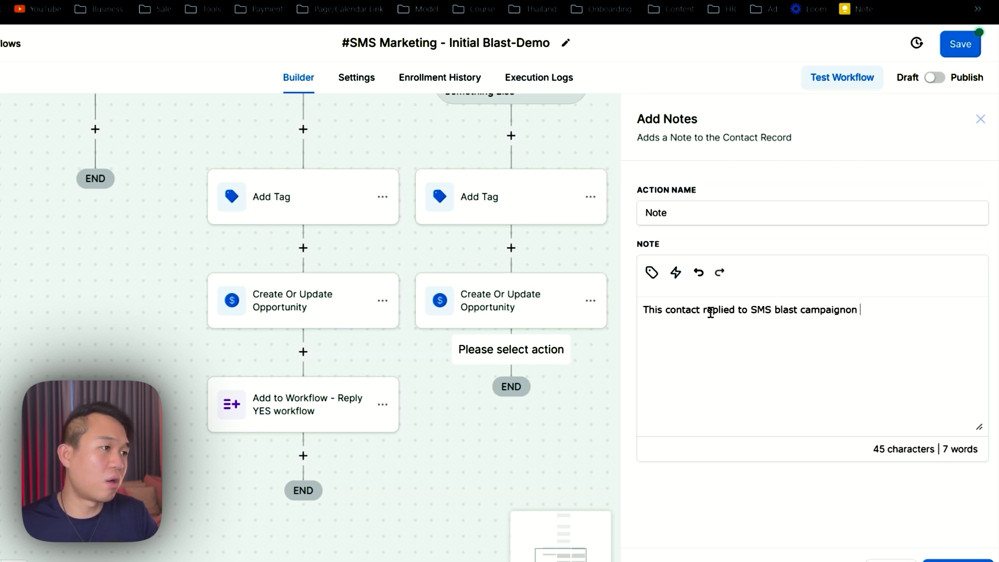
# Append the Right now date value {{right_now.little_endian_date}} to the note text and save the action
pyautogui.click(659, 273)
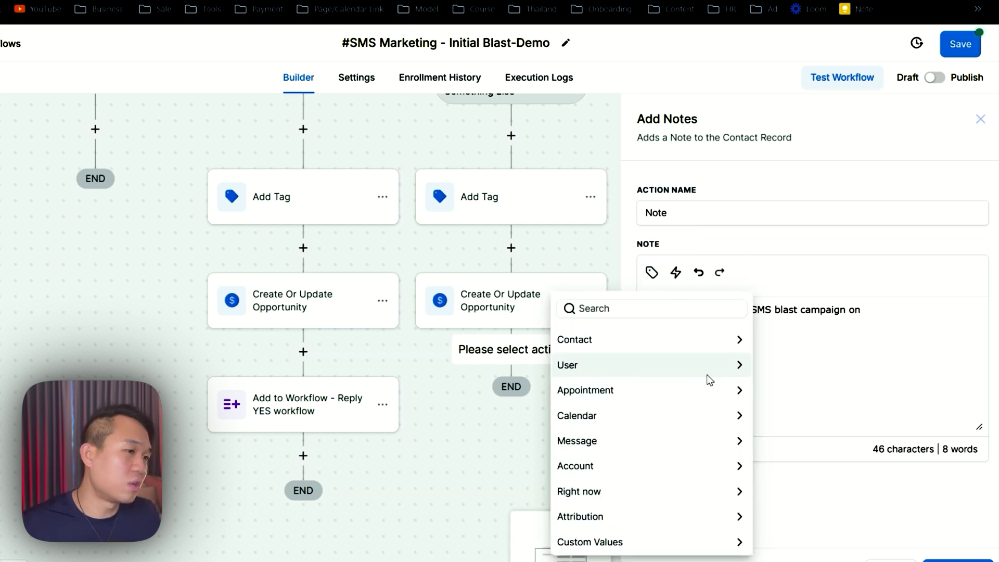
pyautogui.click(640, 309)
pyautogui.write('ri')
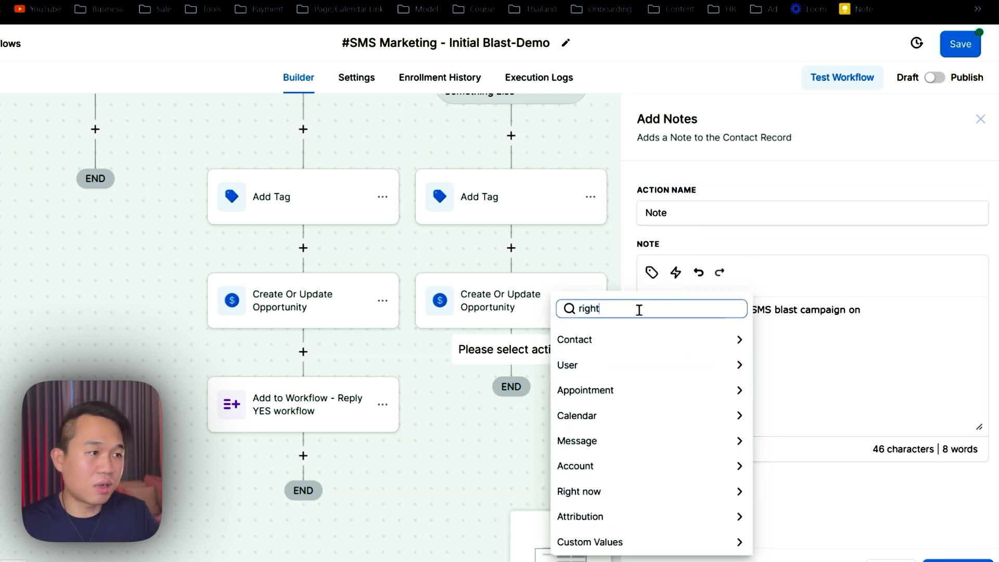
pyautogui.write('ght')
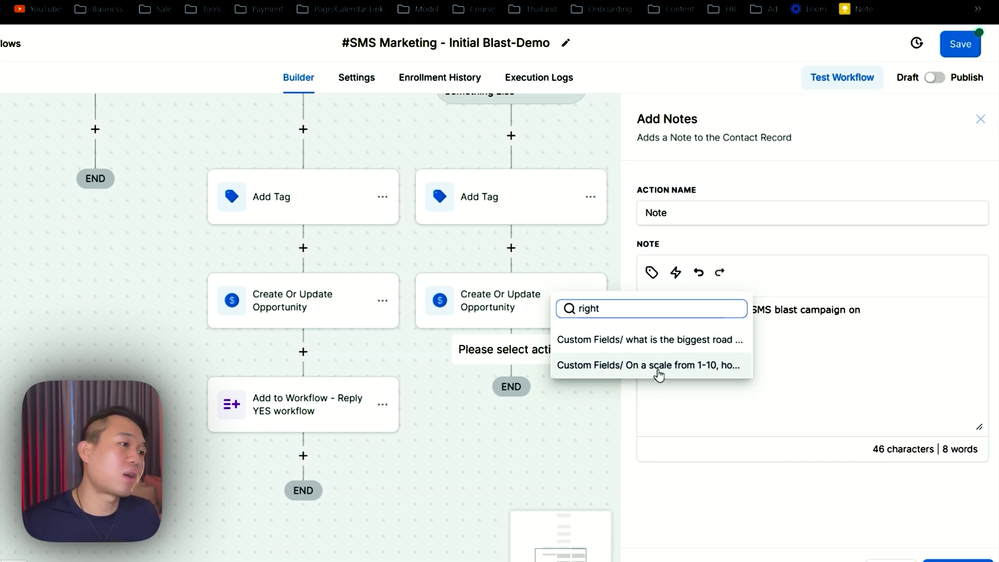
pyautogui.press('BackSpace')
pyautogui.press('BackSpace')
pyautogui.press('BackSpace')
pyautogui.press('BackSpace')
pyautogui.press('BackSpace')
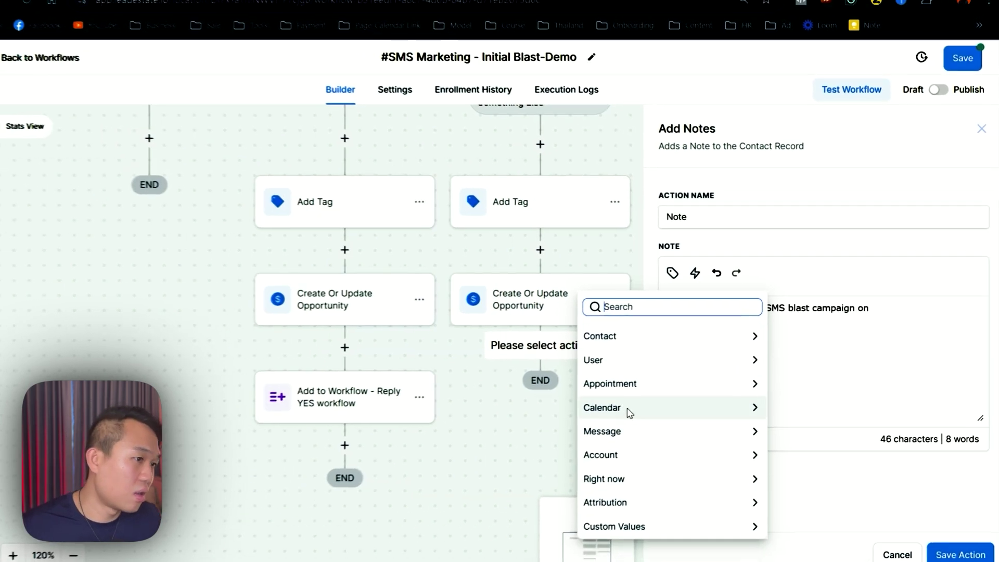
pyautogui.click(614, 479)
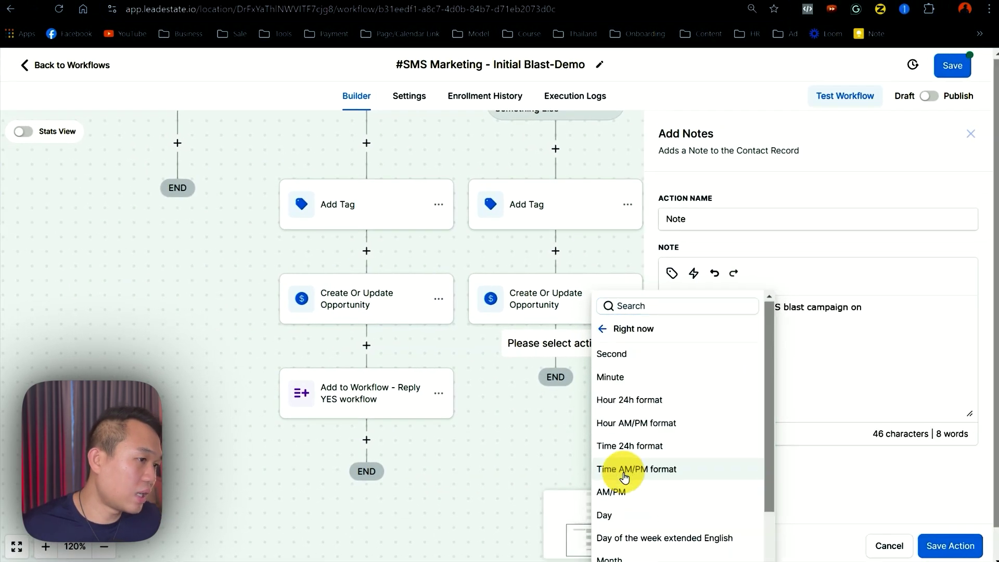
pyautogui.scroll(-5, 658, 510)
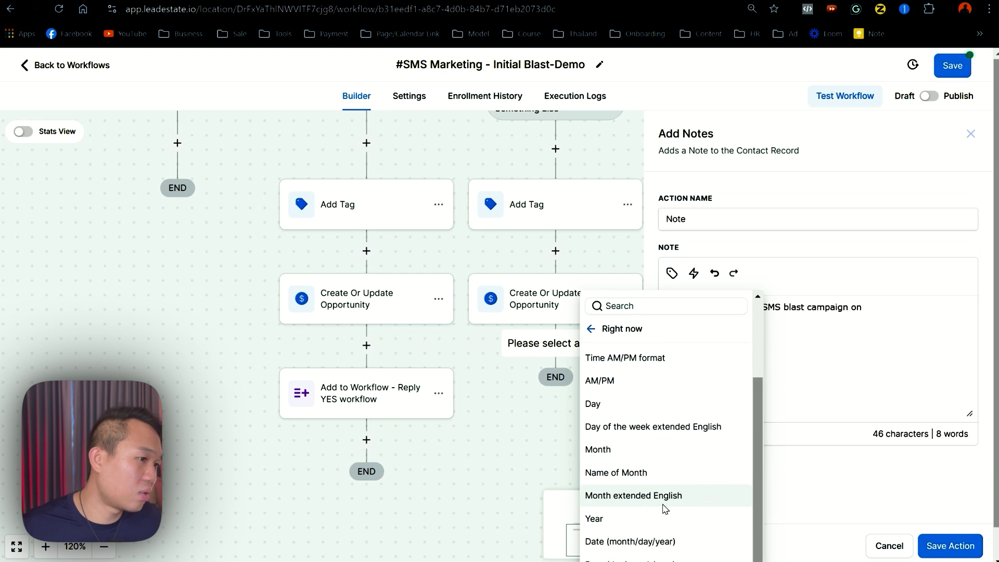
pyautogui.click(632, 532)
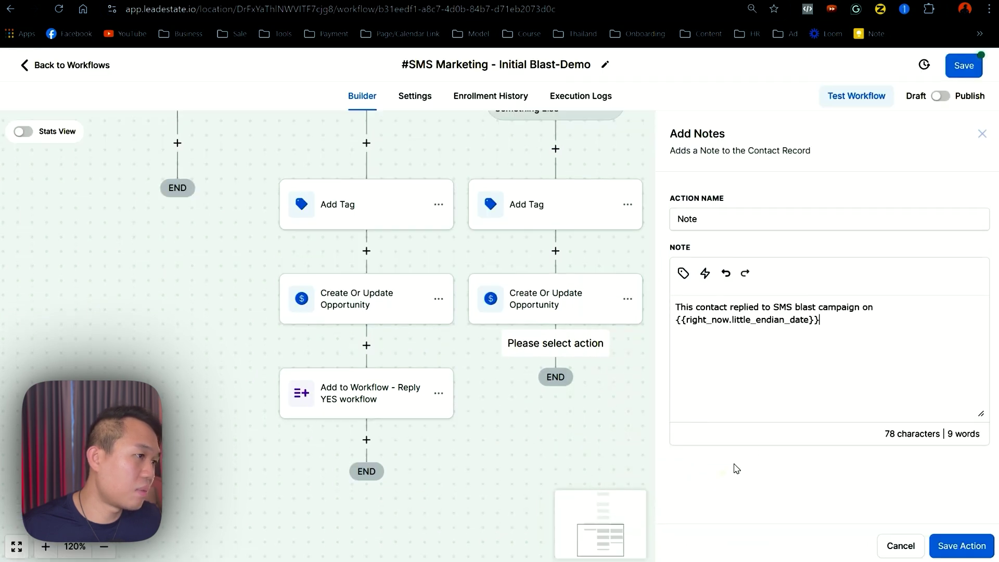
pyautogui.click(944, 539)
# Copy only the Note action into the Reply Yes branch, between Create Or Update Opportunity and Add to Workflow
pyautogui.click(632, 338)
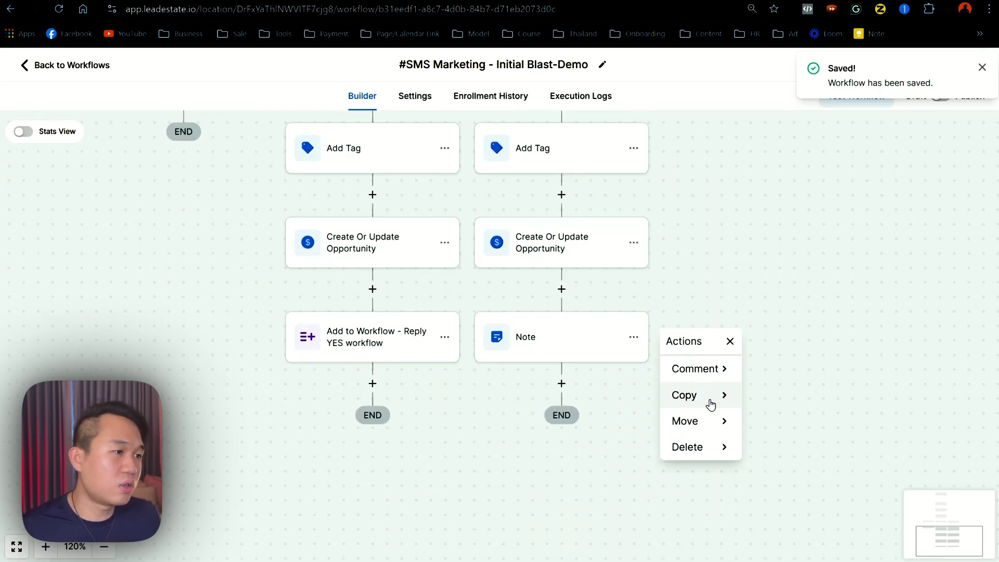
pyautogui.moveTo(720, 395)
pyautogui.click(758, 370)
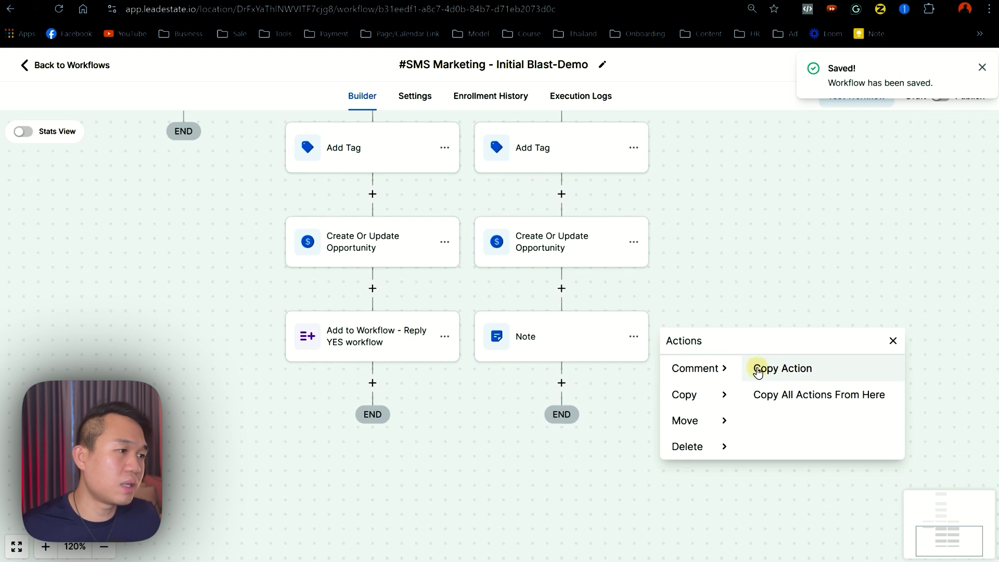
pyautogui.click(372, 286)
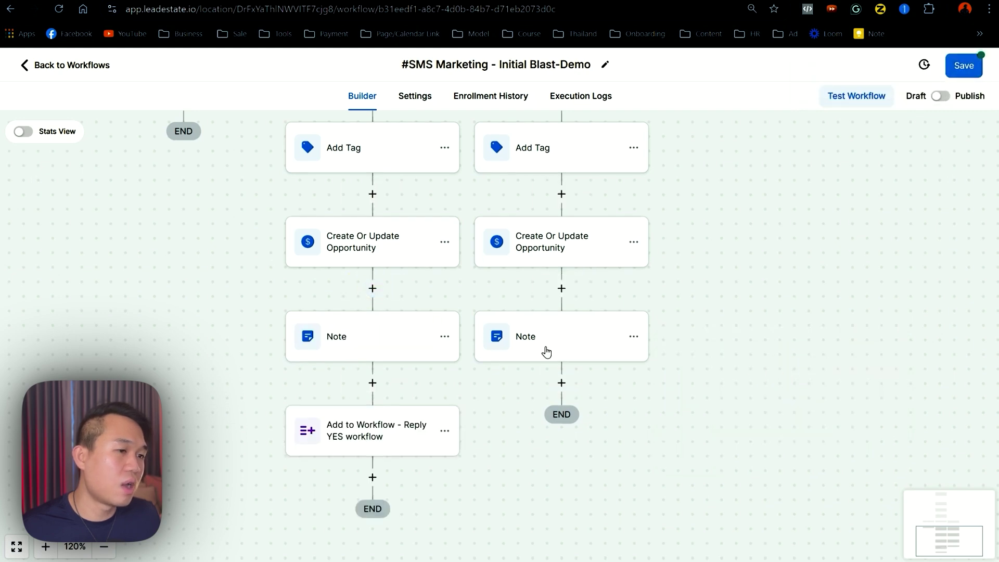
# Insert a Modify Contact Engagement Score action below the Note in the People Who Replied Something Else branch
pyautogui.moveTo(715, 365); pyautogui.dragTo(624, 292)
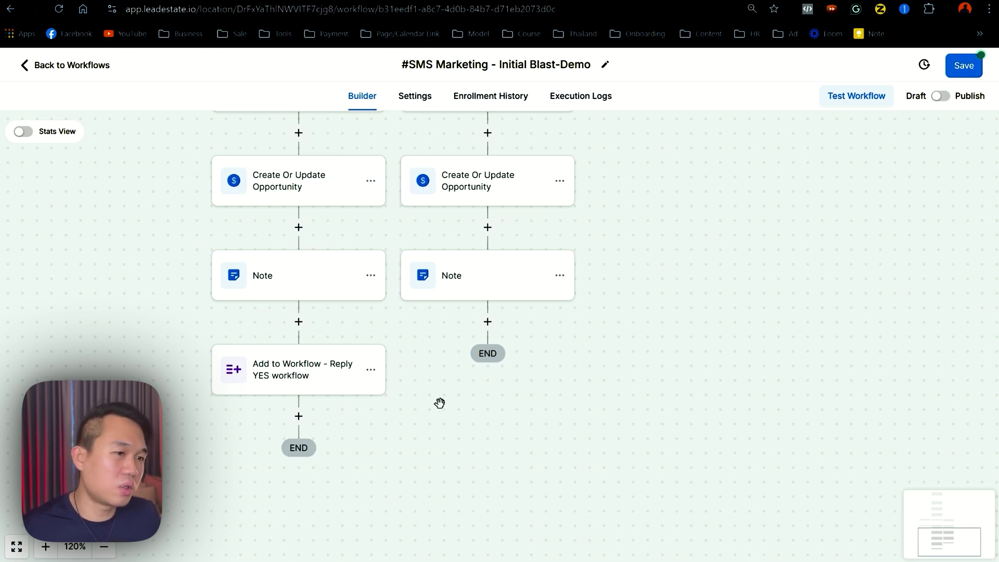
pyautogui.moveTo(462, 396); pyautogui.dragTo(462, 475)
pyautogui.moveTo(490, 166); pyautogui.dragTo(516, 404)
pyautogui.scroll(-4, 515, 404)
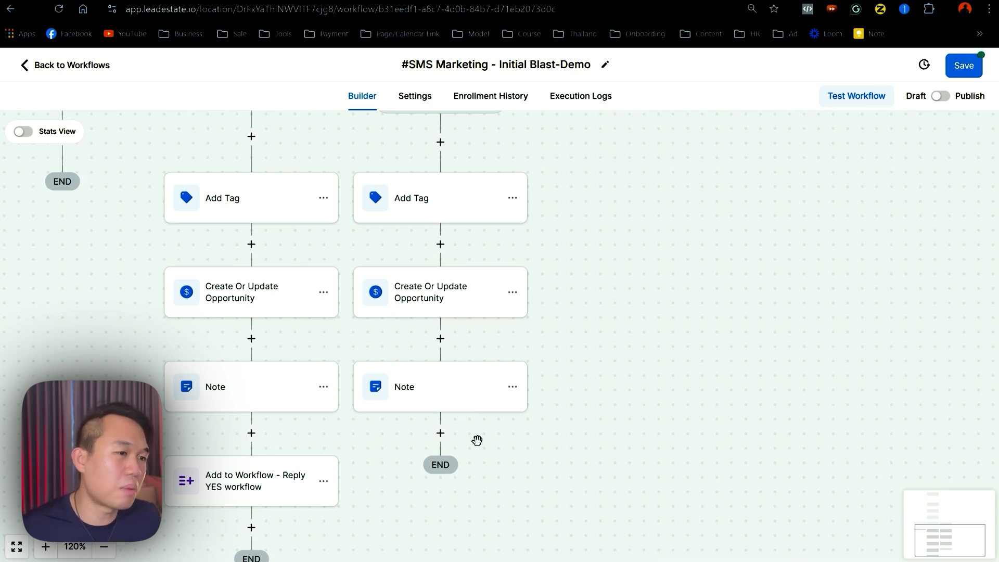
pyautogui.click(440, 433)
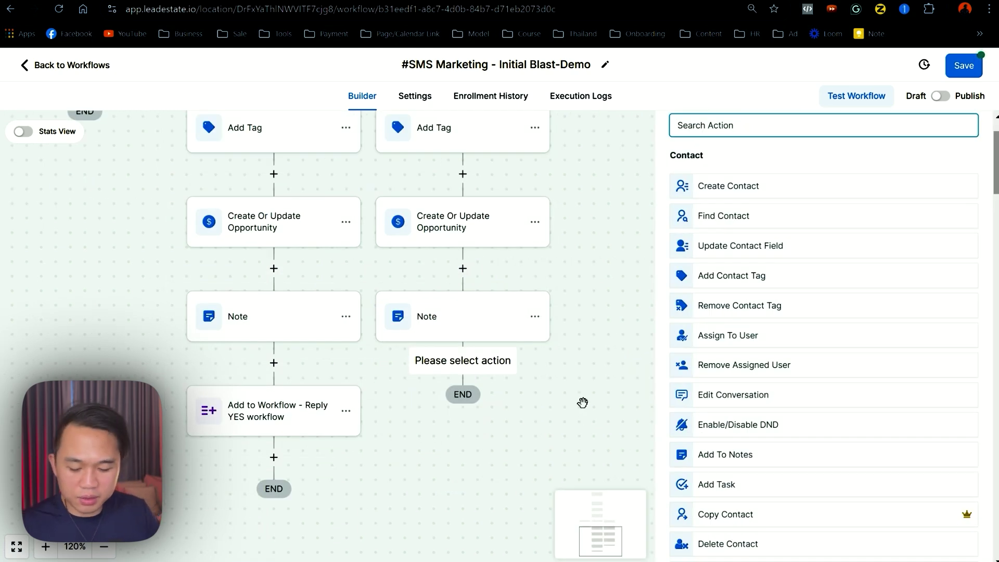
pyautogui.write('scor')
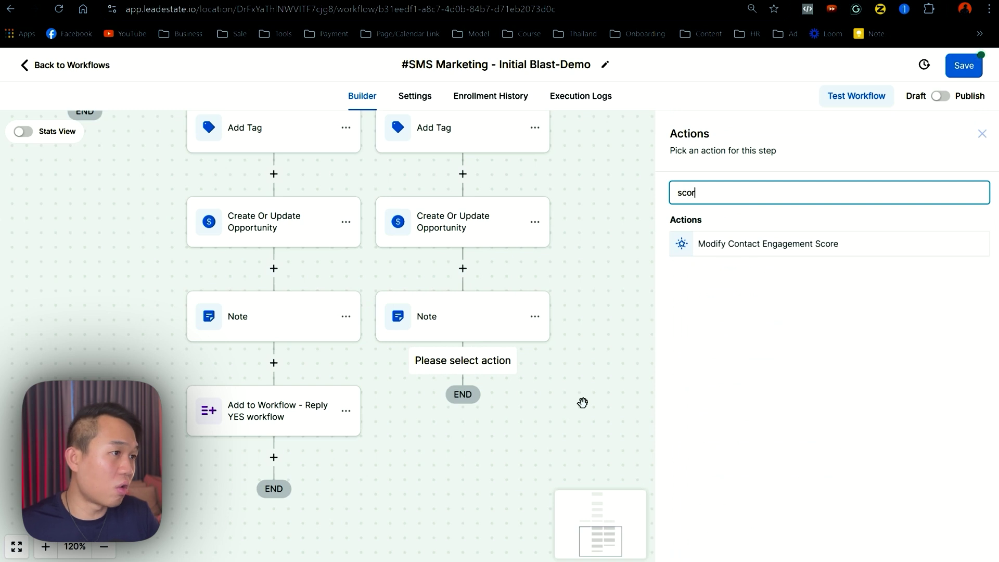
pyautogui.click(722, 245)
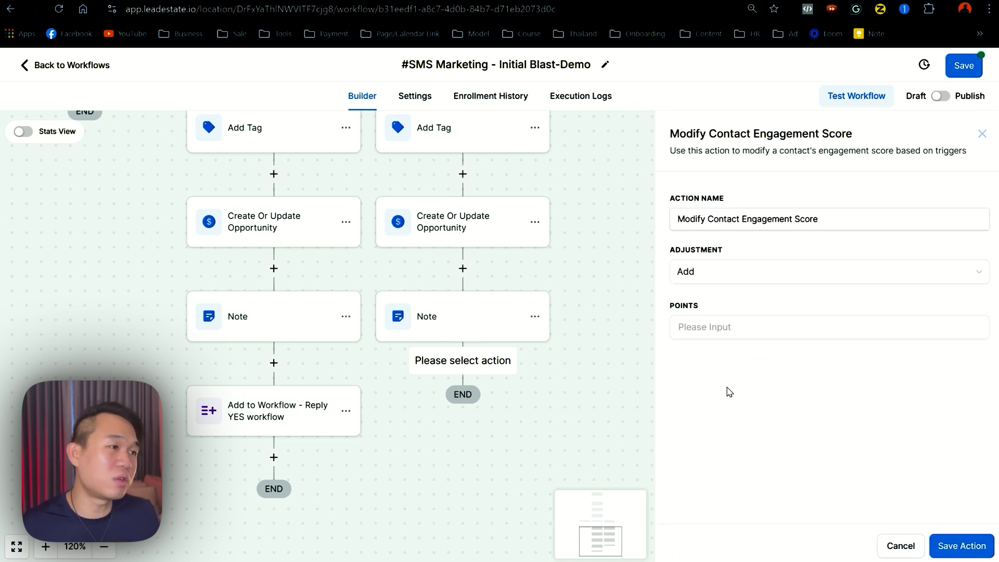
# Set the engagement score action to add 5 points and save the action
pyautogui.click(721, 327)
pyautogui.scroll(3, 437, 314)
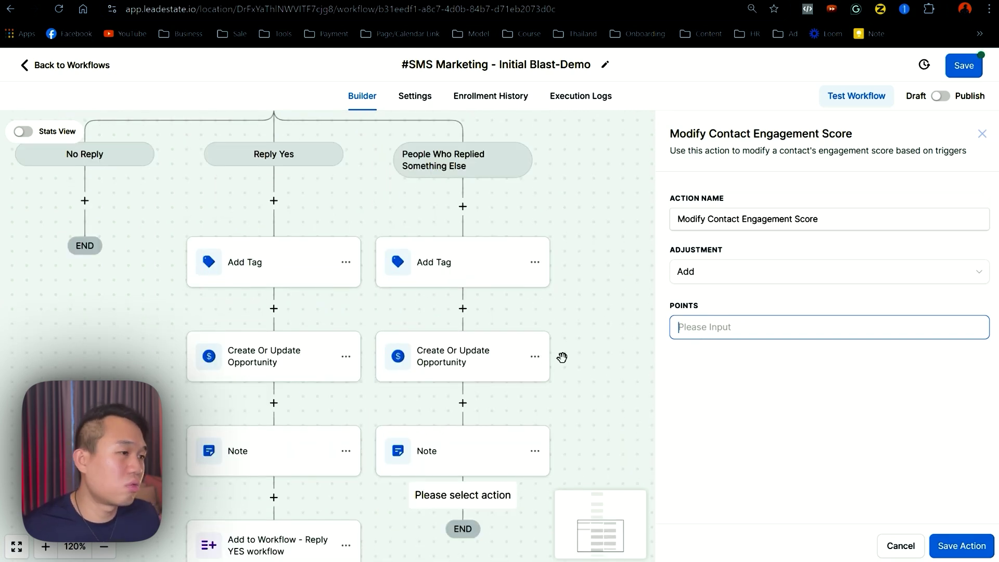
pyautogui.write('5')
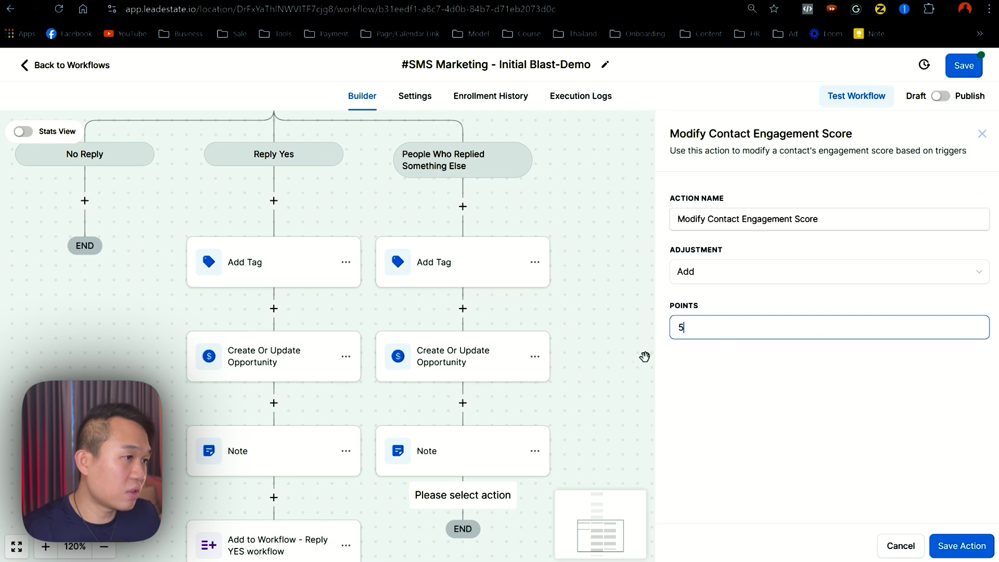
pyautogui.click(977, 548)
# Copy only the Modify Contact Engagement Score action into the Reply Yes branch, between Note and Add to Workflow
pyautogui.click(581, 308)
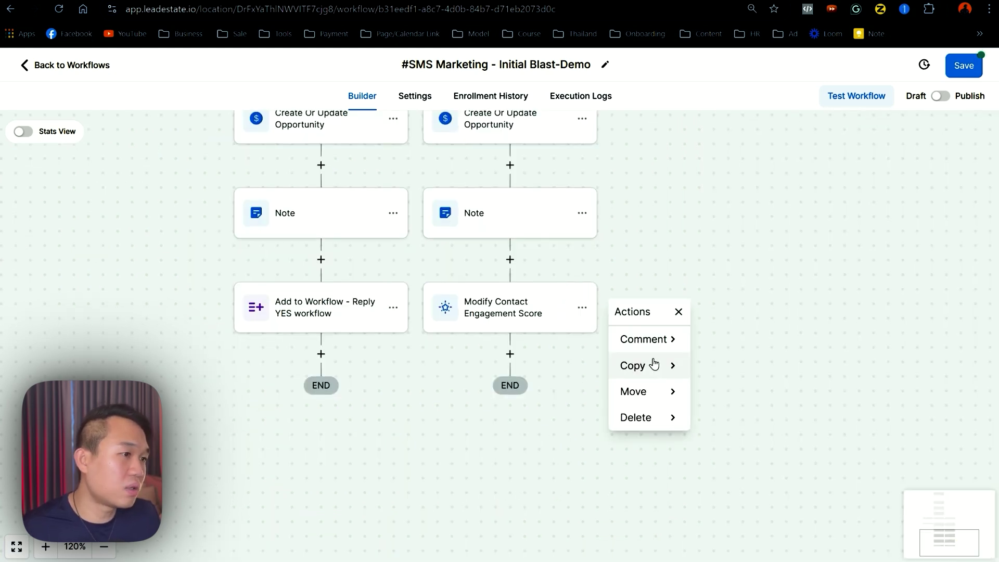
pyautogui.moveTo(669, 364)
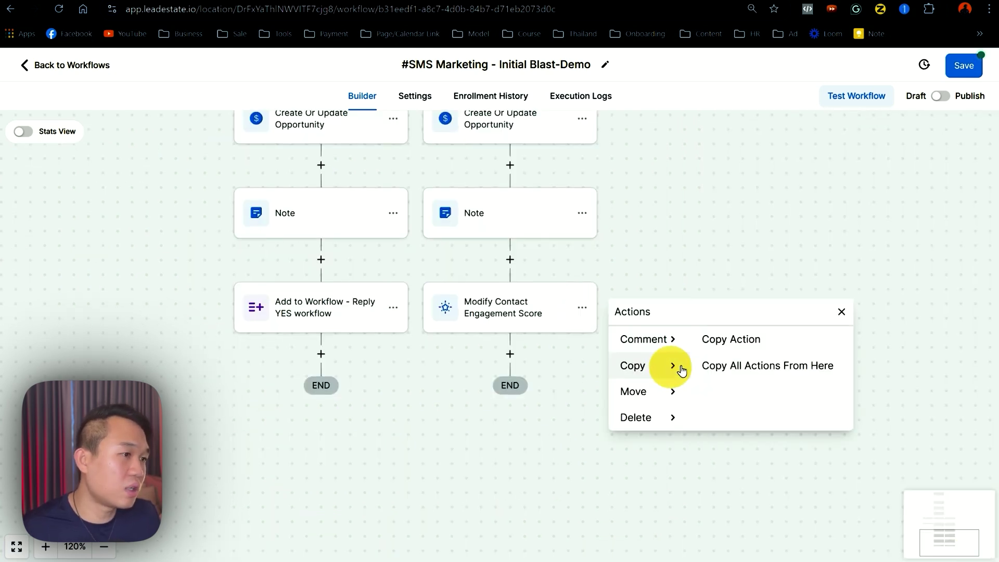
pyautogui.click(726, 339)
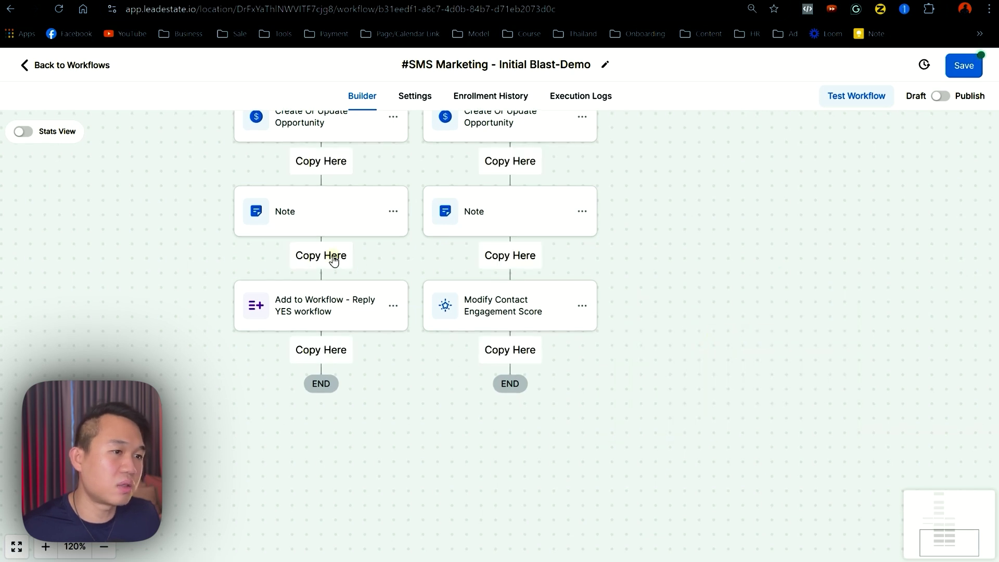
pyautogui.click(334, 260)
# Set the Reply Yes branch's score action to 10 points, rename it "Modify Contact Engagement Score +10" and save the action
pyautogui.click(319, 311)
pyautogui.click(726, 326)
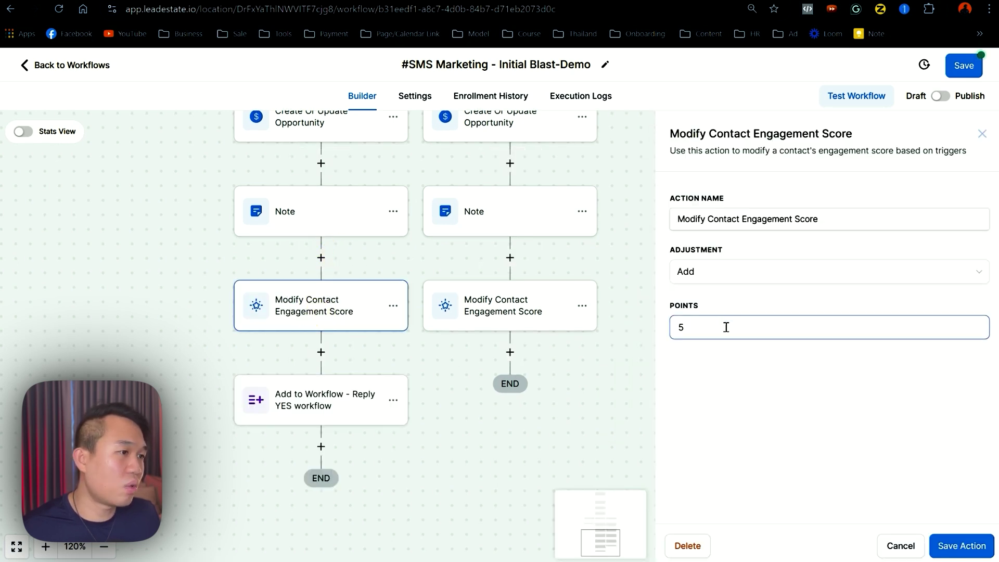
pyautogui.press('BackSpace')
pyautogui.write('10')
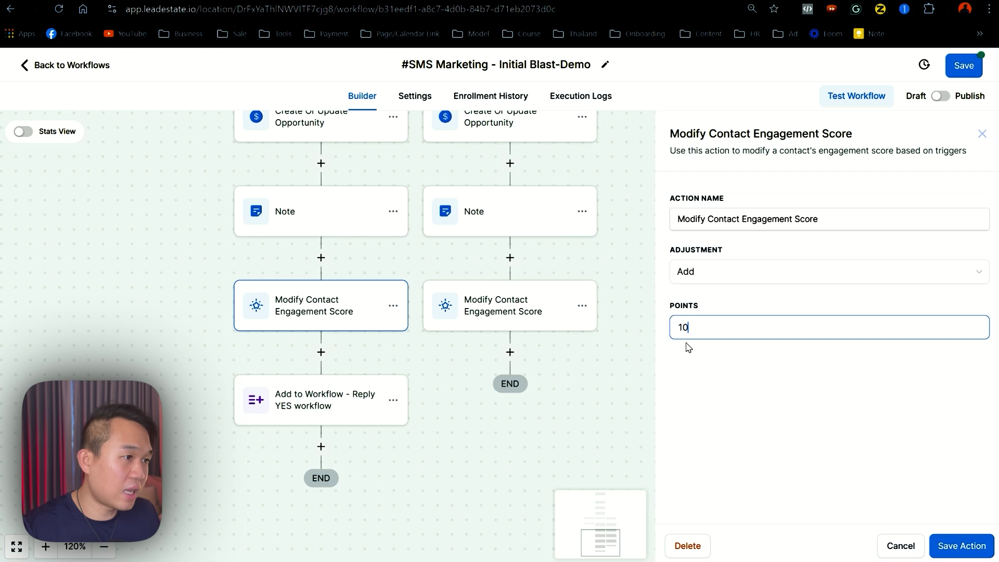
pyautogui.click(835, 222)
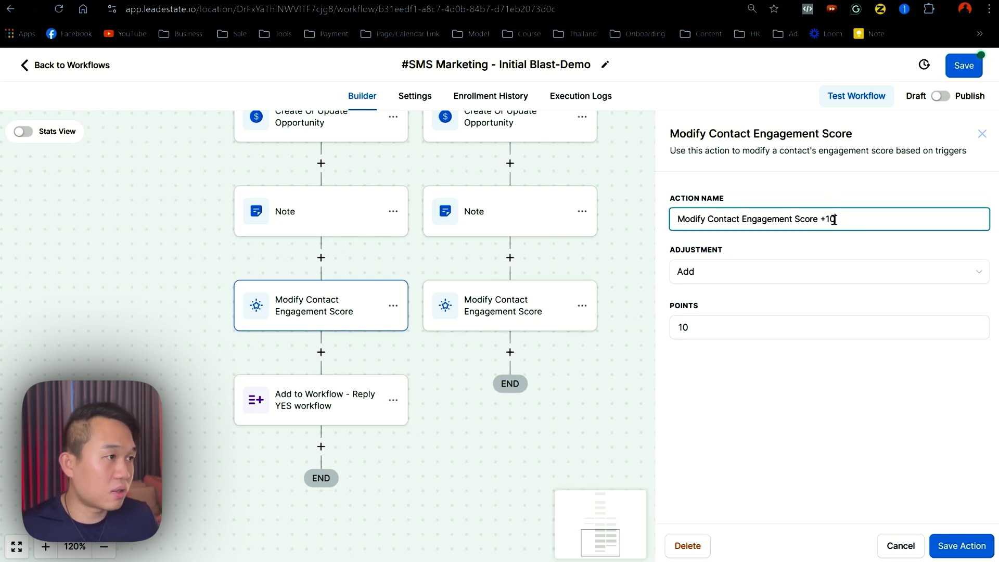
pyautogui.click(961, 546)
# Rename the score action under People Who Replied Something Else as "Modify Contact Engagement Score +5", then save the action and the workflow
pyautogui.click(519, 319)
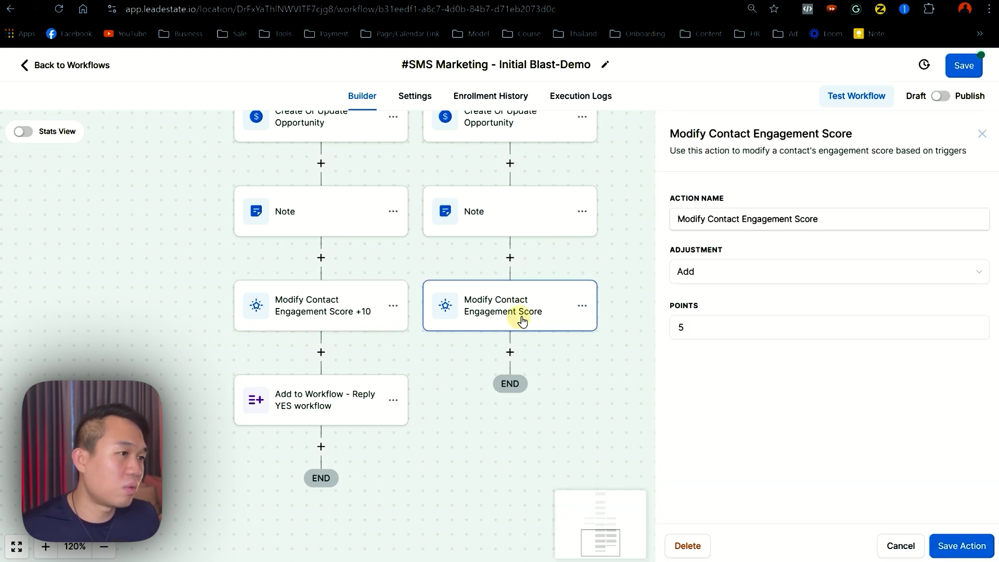
pyautogui.click(862, 226)
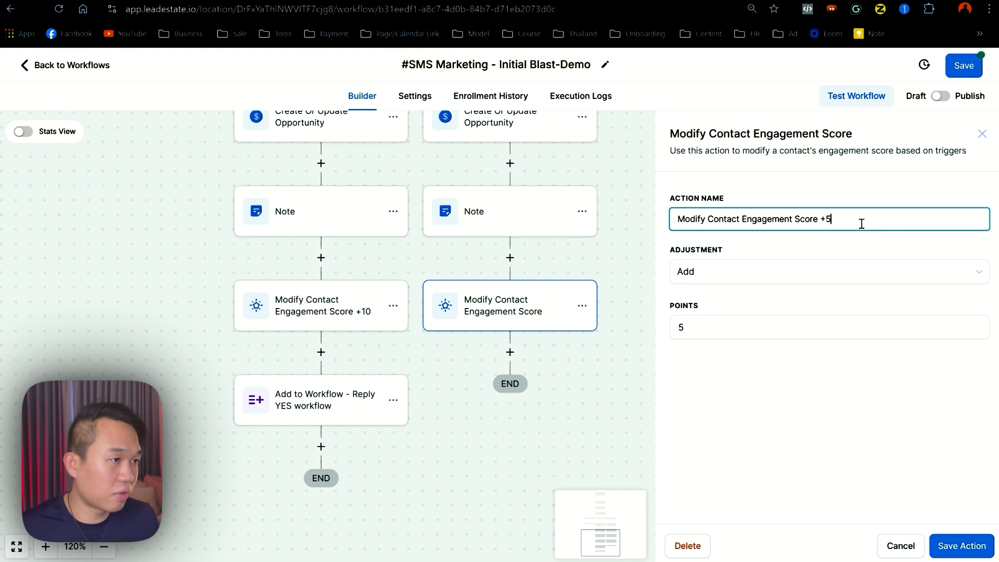
pyautogui.click(980, 549)
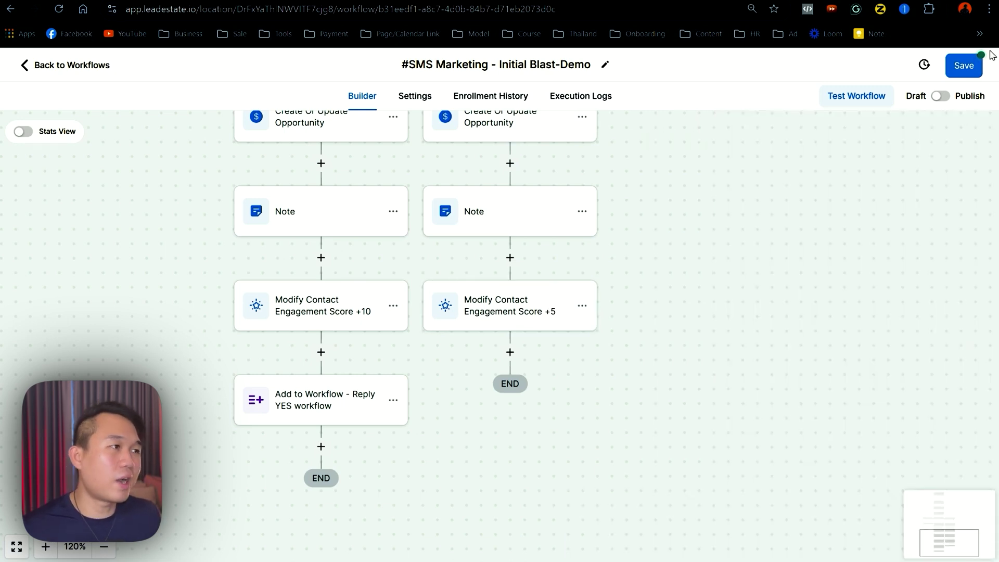
pyautogui.click(971, 67)
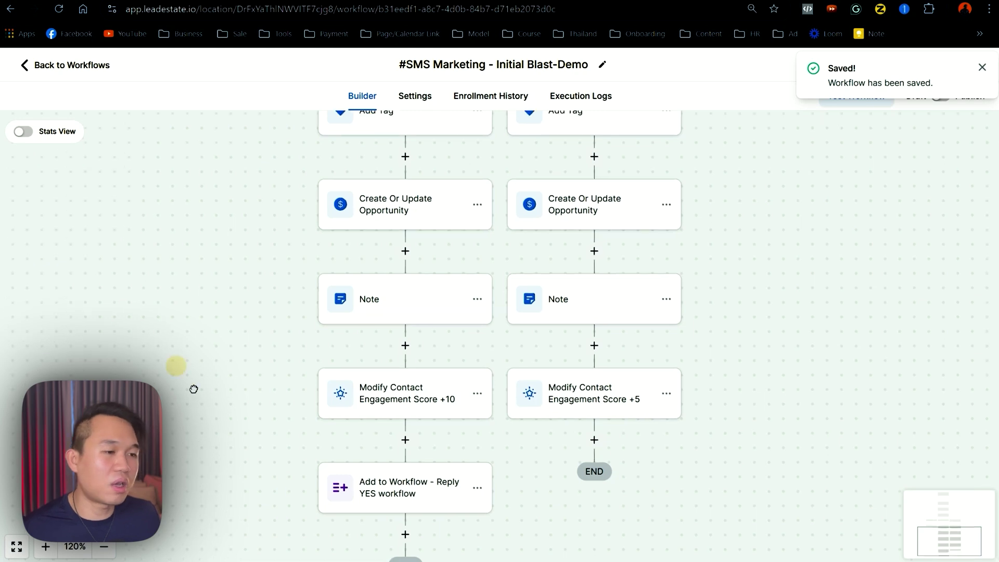
# Insert an SMS action as the first action in the No Reply branch
pyautogui.scroll(5, 174, 368)
pyautogui.hscroll(3, 174, 368)
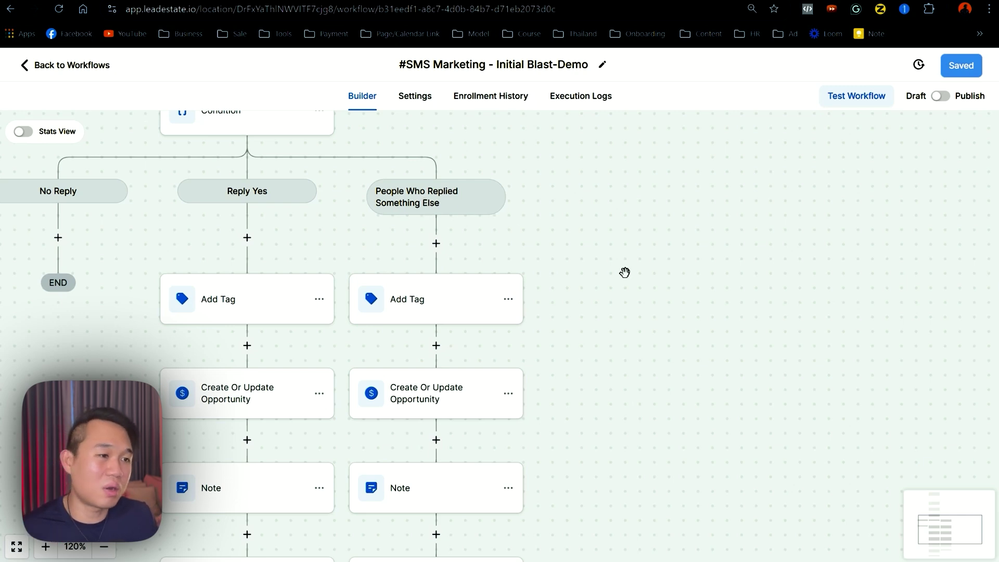
pyautogui.moveTo(624, 272); pyautogui.dragTo(854, 484)
pyautogui.moveTo(266, 346); pyautogui.dragTo(323, 436)
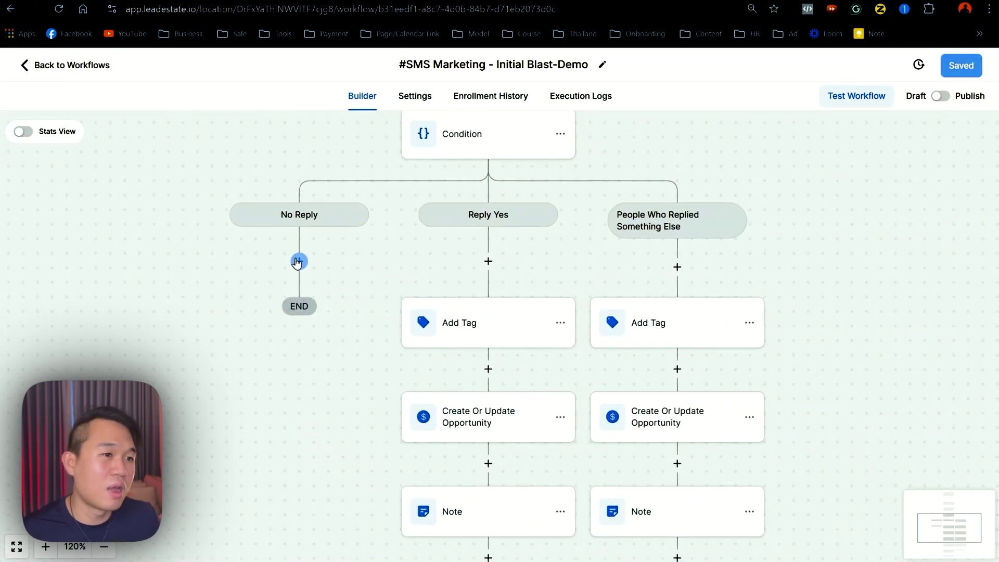
pyautogui.click(299, 263)
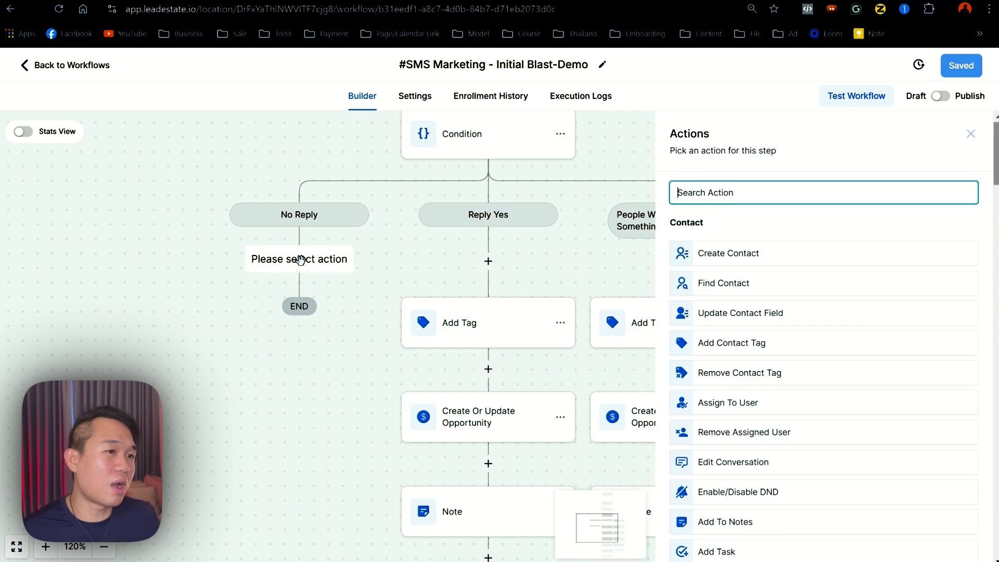
pyautogui.write('s')
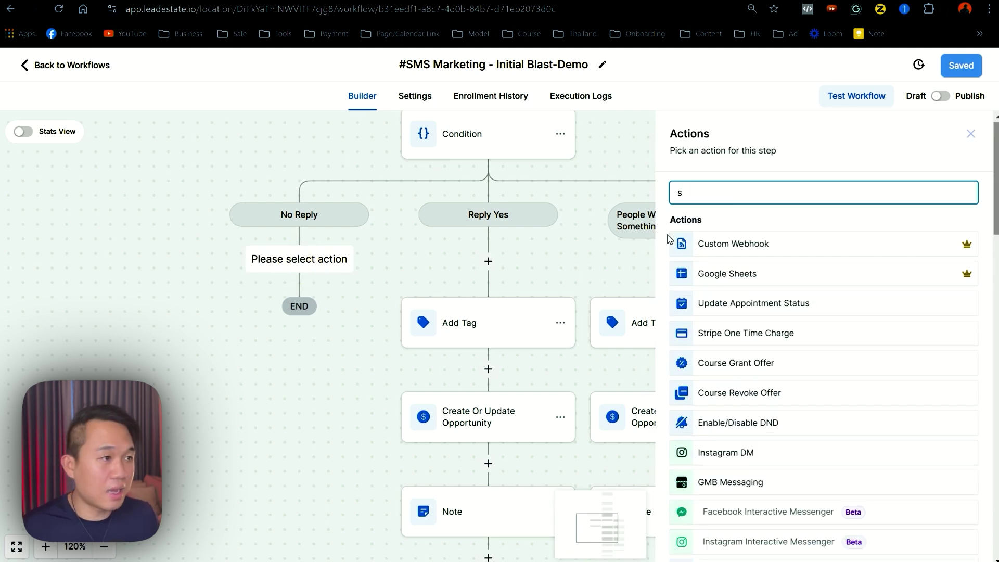
pyautogui.write('m')
pyautogui.click(732, 245)
# Write the SMS message "{{contact.first_name}}, are you there?" using the contact's First Name custom value, and save the action
pyautogui.click(755, 375)
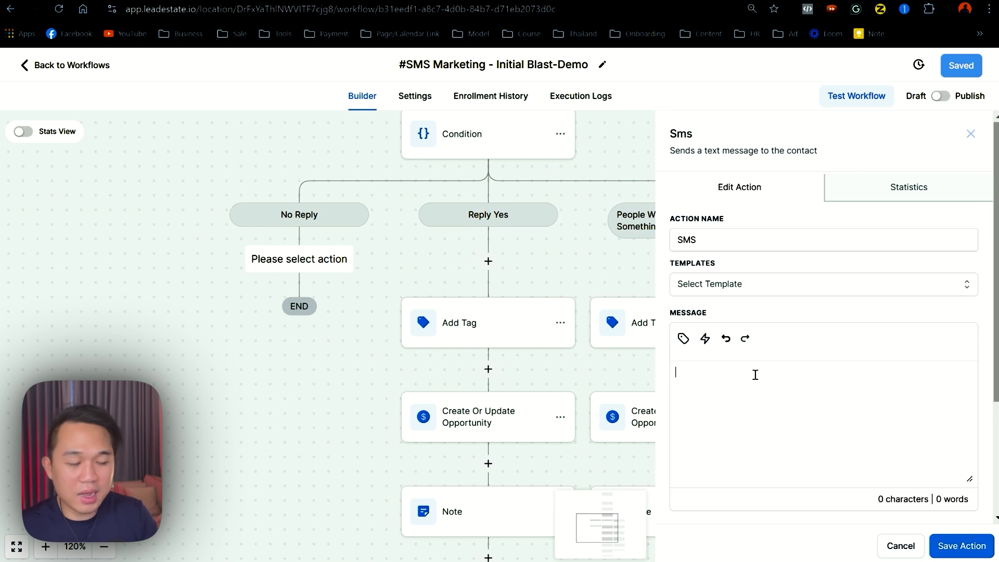
pyautogui.click(683, 339)
pyautogui.click(616, 130)
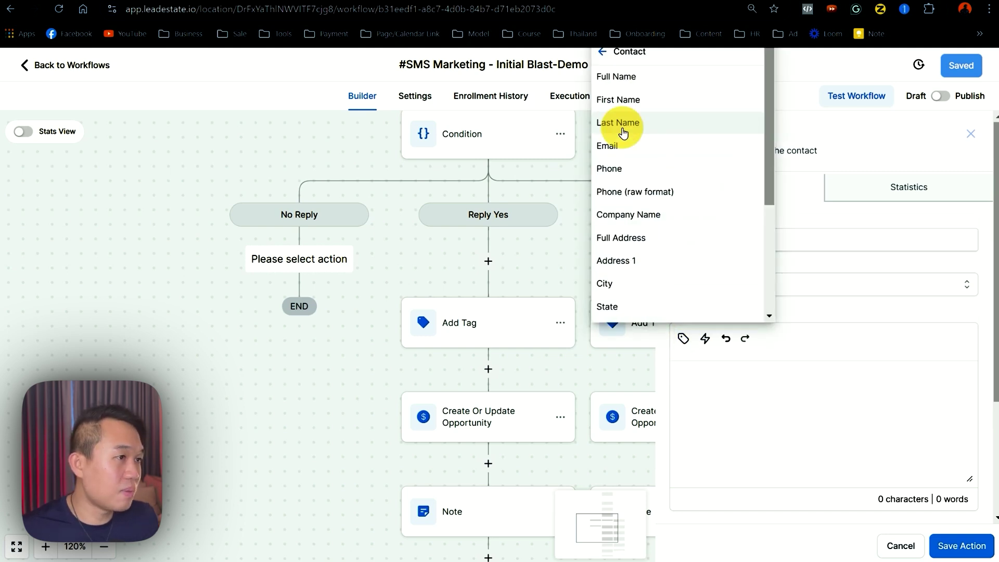
pyautogui.click(616, 102)
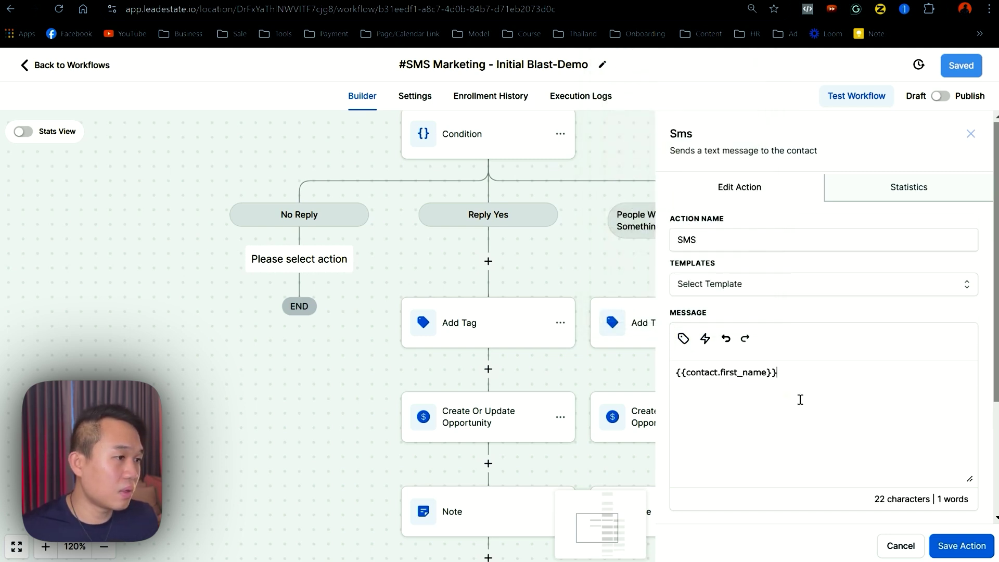
pyautogui.write(', are you there?')
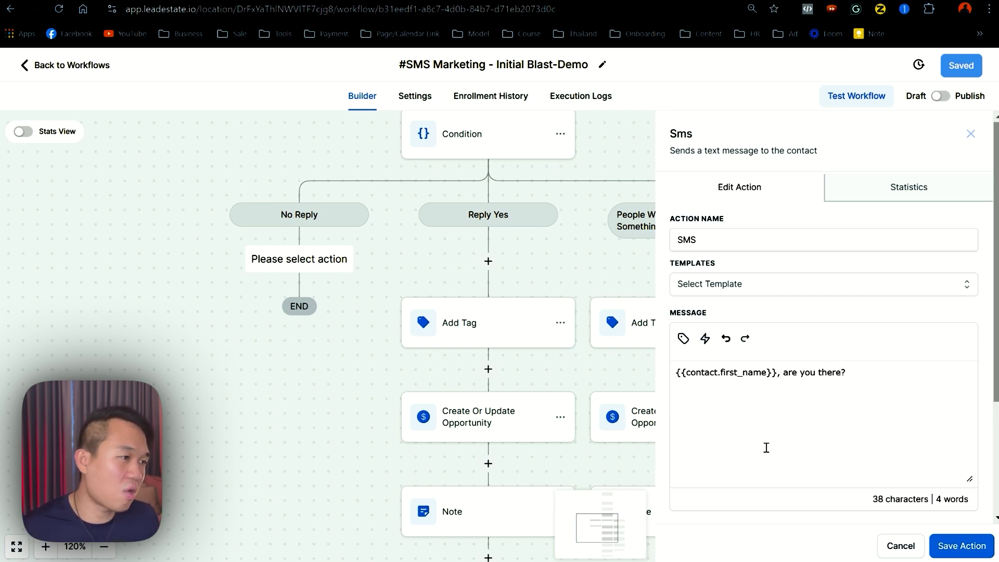
pyautogui.click(962, 546)
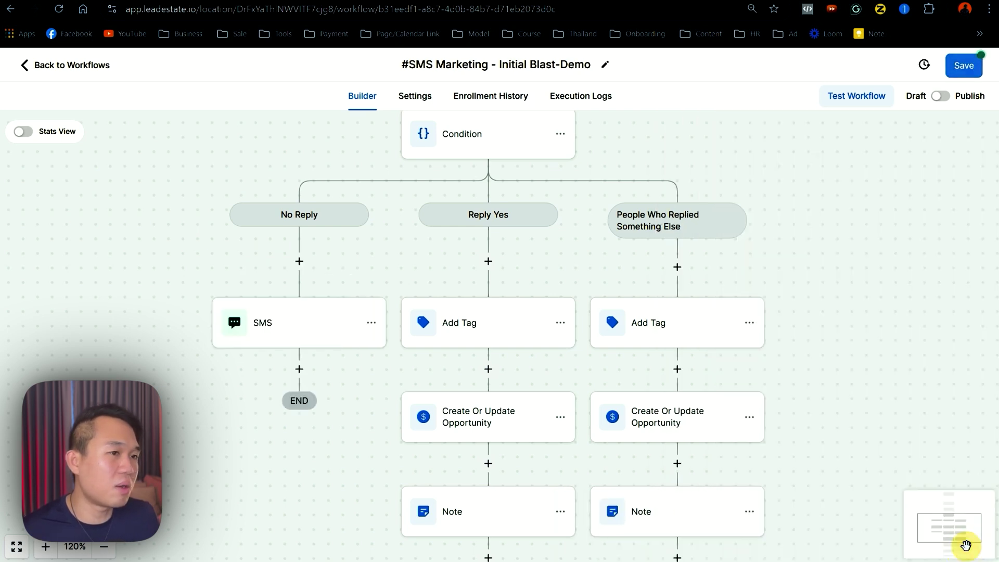
# Add a Wait action below the SMS in the No Reply branch that waits for a Contact Reply to the SMS step
pyautogui.click(285, 335)
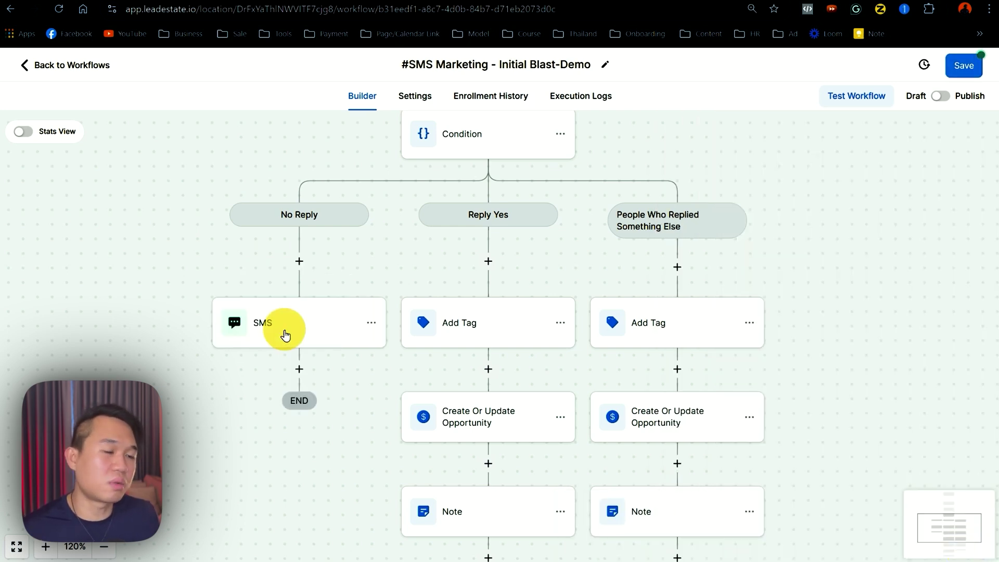
pyautogui.click(300, 369)
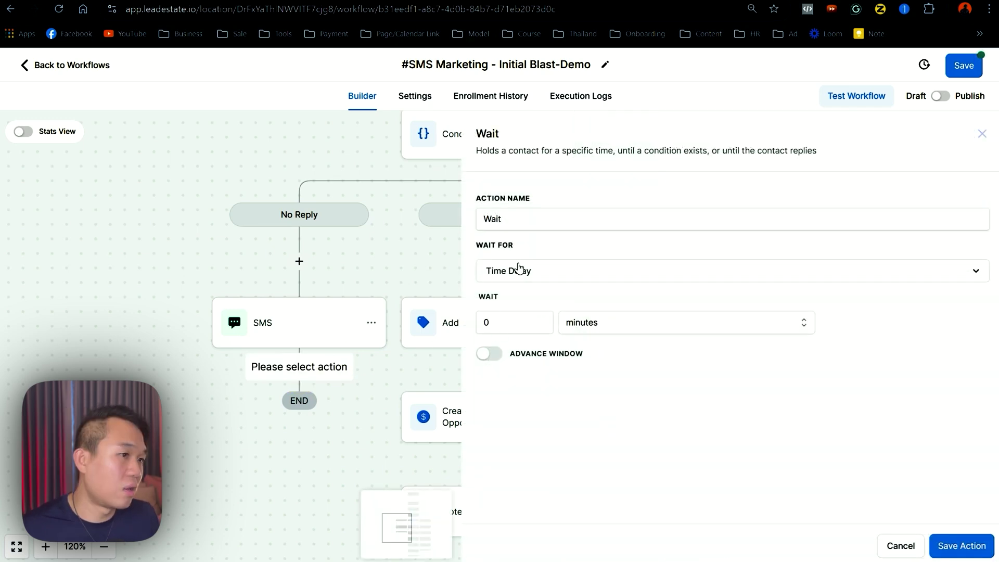
pyautogui.click(519, 268)
pyautogui.scroll(-3, 539, 416)
pyautogui.click(528, 393)
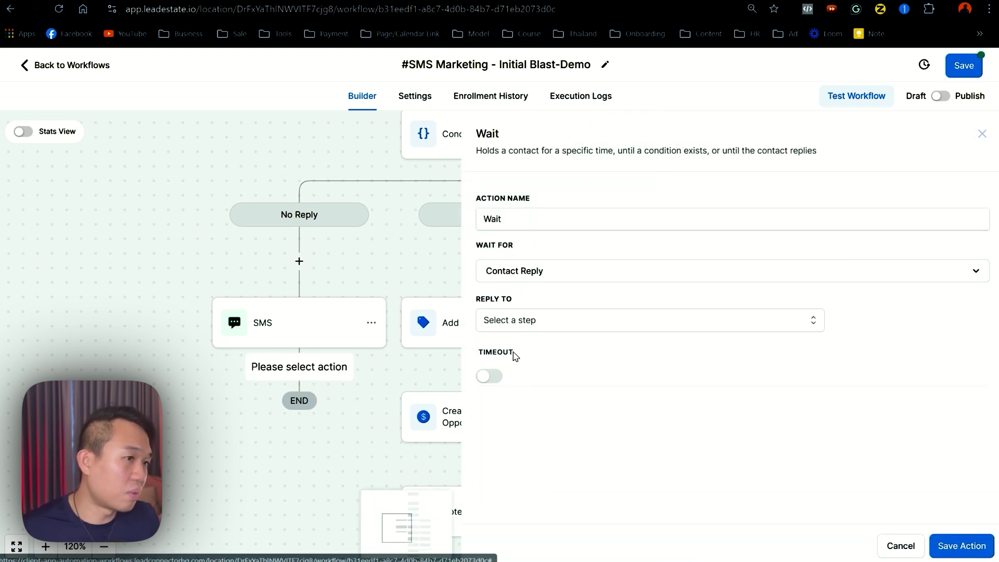
pyautogui.click(502, 328)
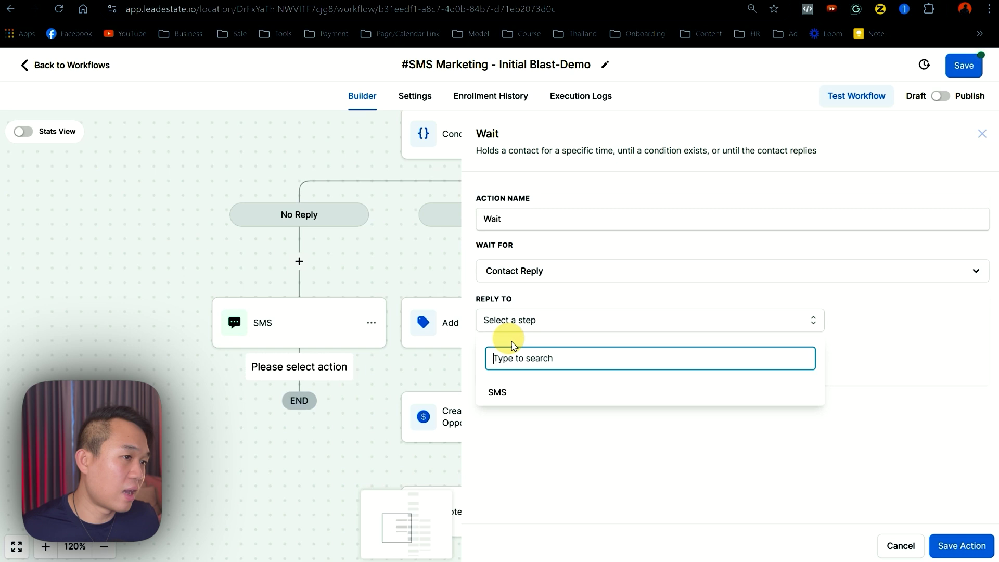
pyautogui.click(500, 394)
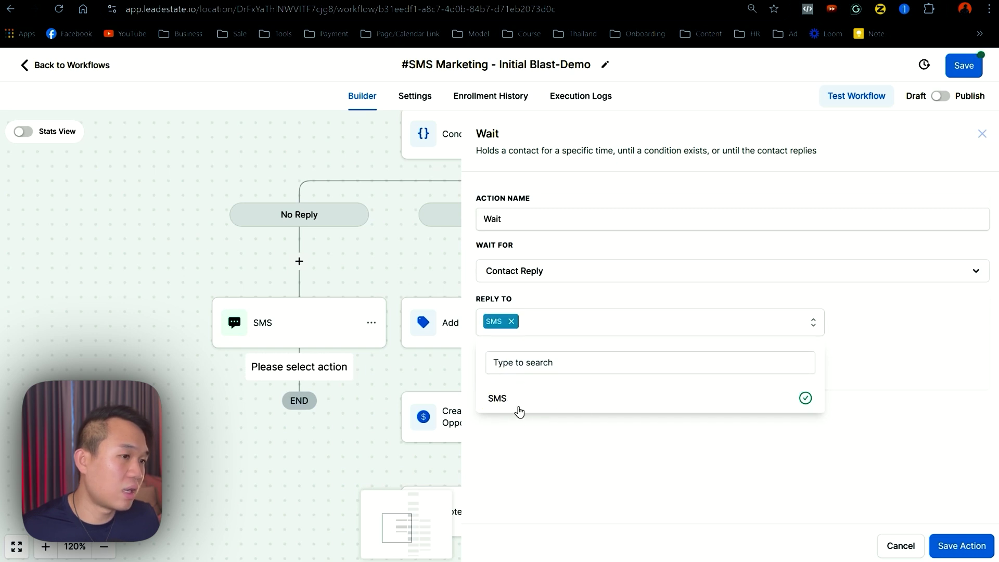
pyautogui.click(653, 439)
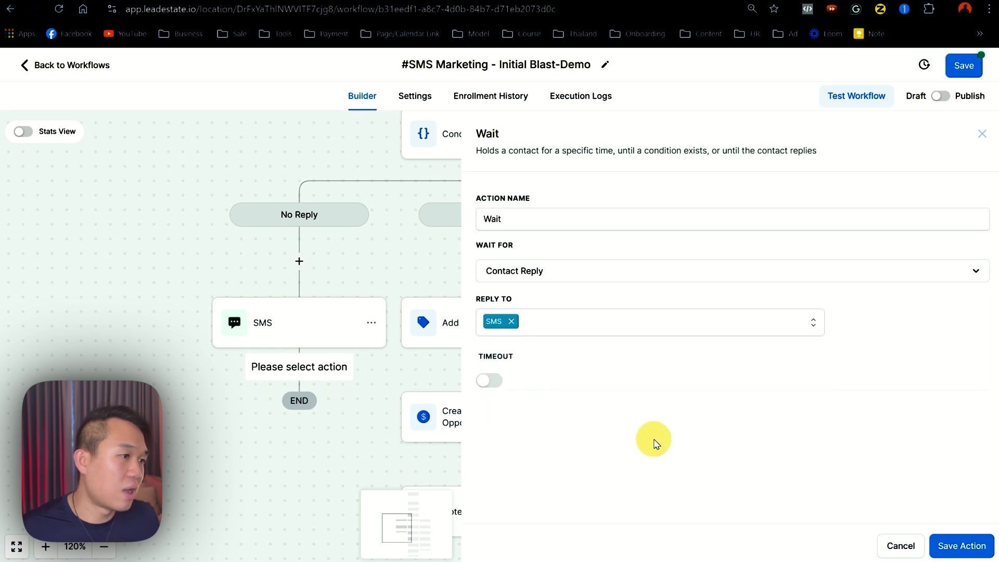
# Enable the Wait action's timeout and set it to 1 day, then save the action and the workflow
pyautogui.click(487, 385)
pyautogui.doubleClick(479, 409)
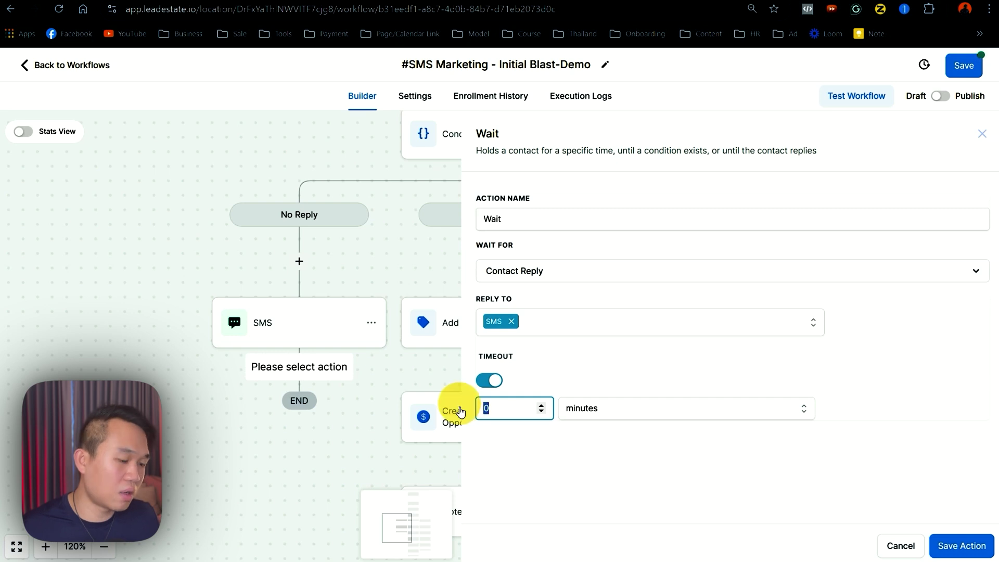
pyautogui.write('1')
pyautogui.click(643, 413)
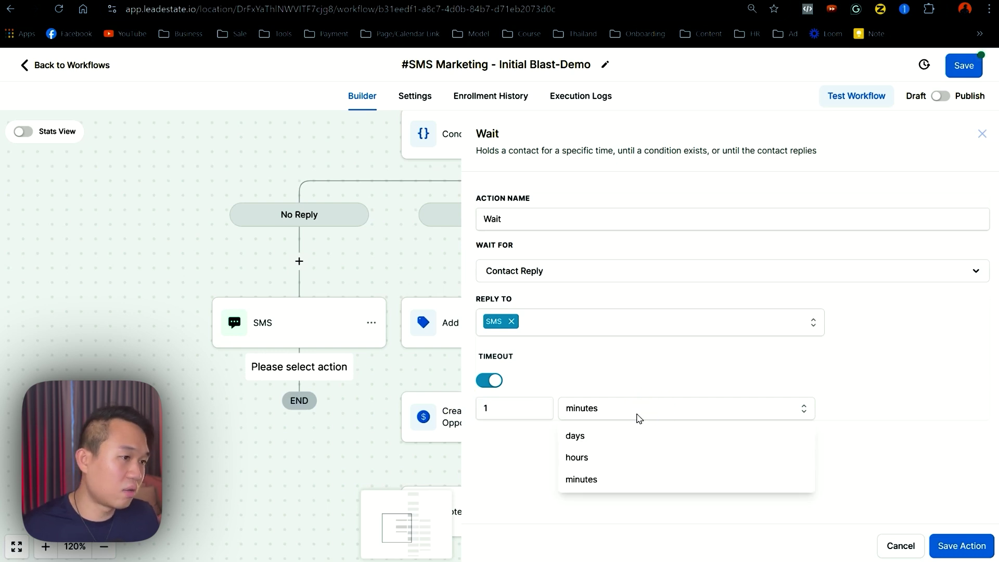
pyautogui.click(573, 436)
pyautogui.click(964, 555)
pyautogui.click(964, 65)
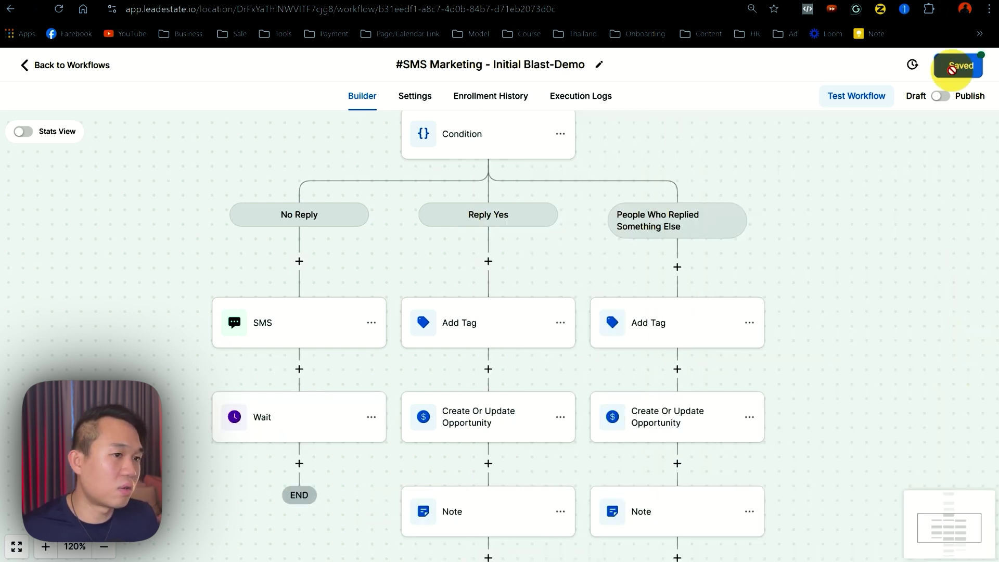
# Rename the SMS action in the No Reply branch as "SMS Follow Up 1" and save it
pyautogui.moveTo(171, 367); pyautogui.dragTo(113, 273)
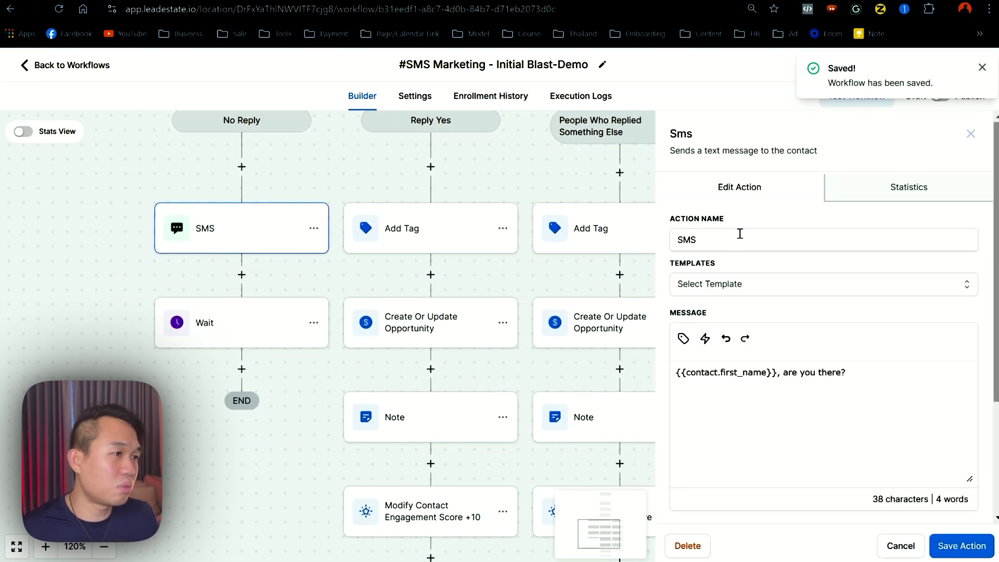
pyautogui.click(739, 233)
pyautogui.write('Follo')
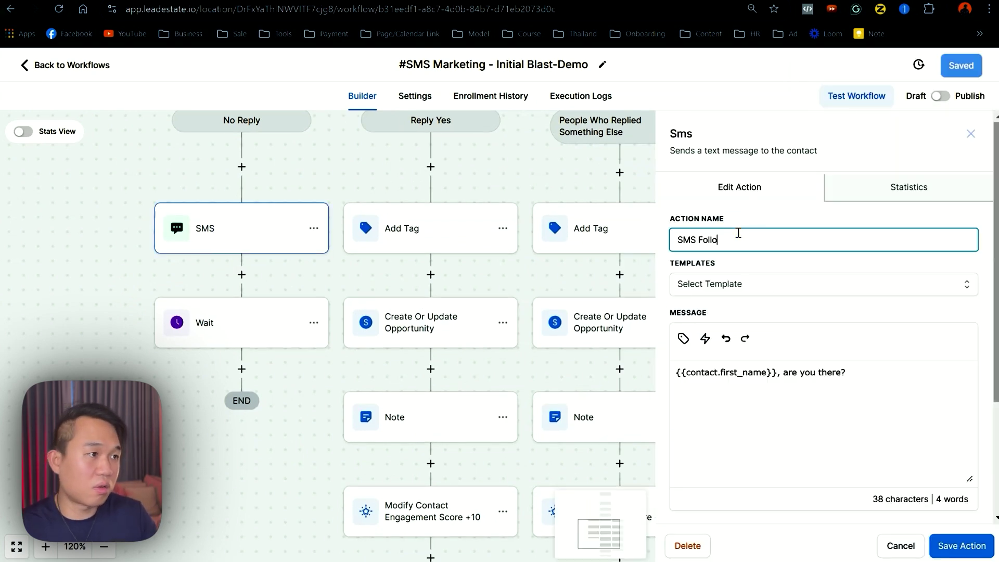
pyautogui.write('w Up 1')
pyautogui.press('Return')
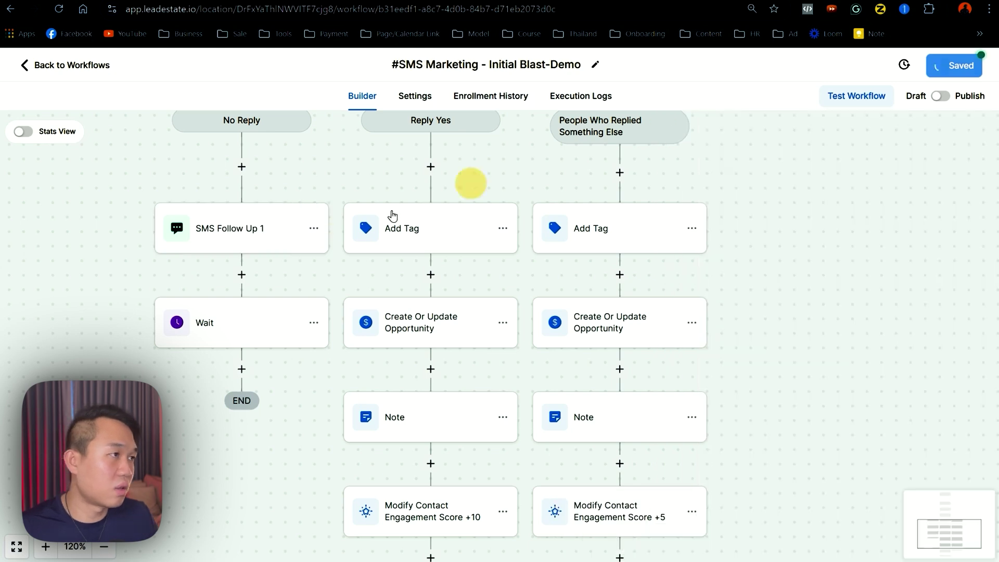
# Check the Wait action in the No Reply branch, and insert an If / Else action below it
pyautogui.click(263, 324)
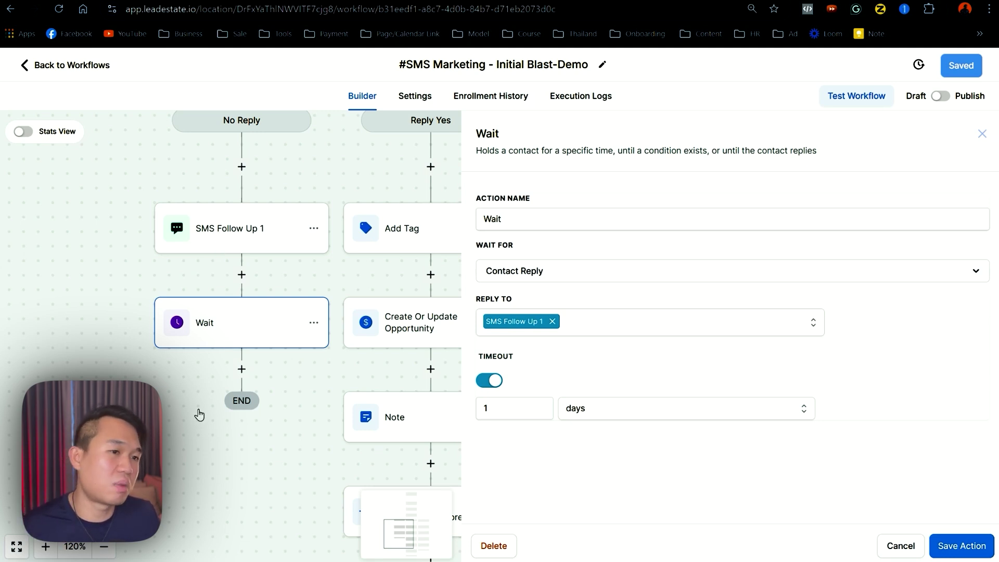
pyautogui.click(246, 397)
pyautogui.click(248, 313)
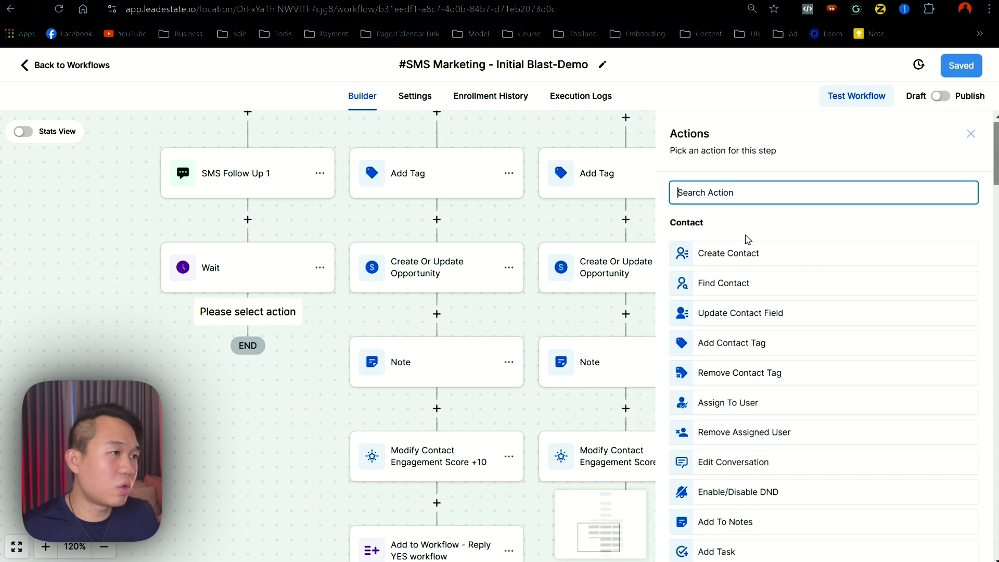
pyautogui.write('if')
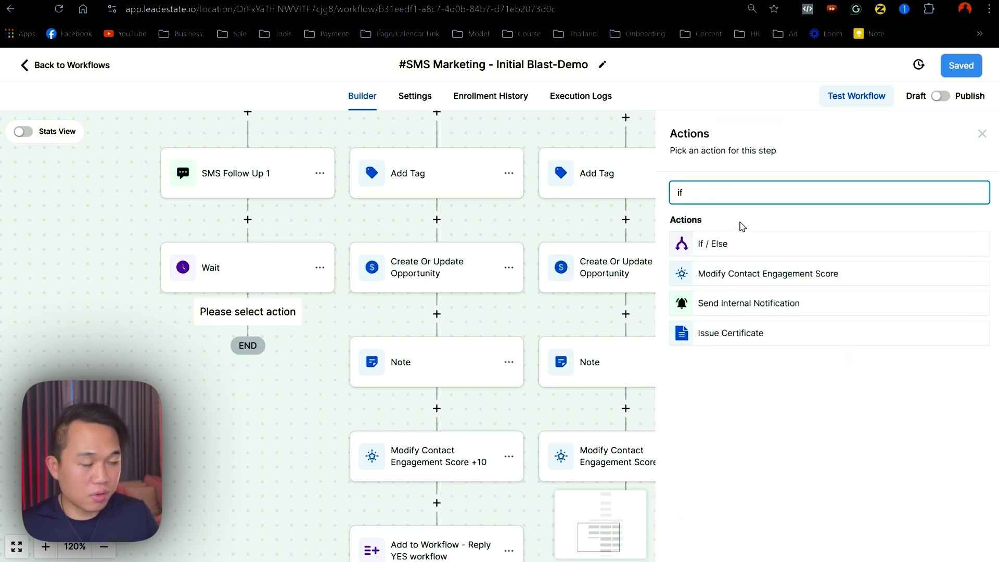
pyautogui.click(698, 245)
# Set the new condition's Branch to Contact replied is True, and save the action
pyautogui.click(536, 337)
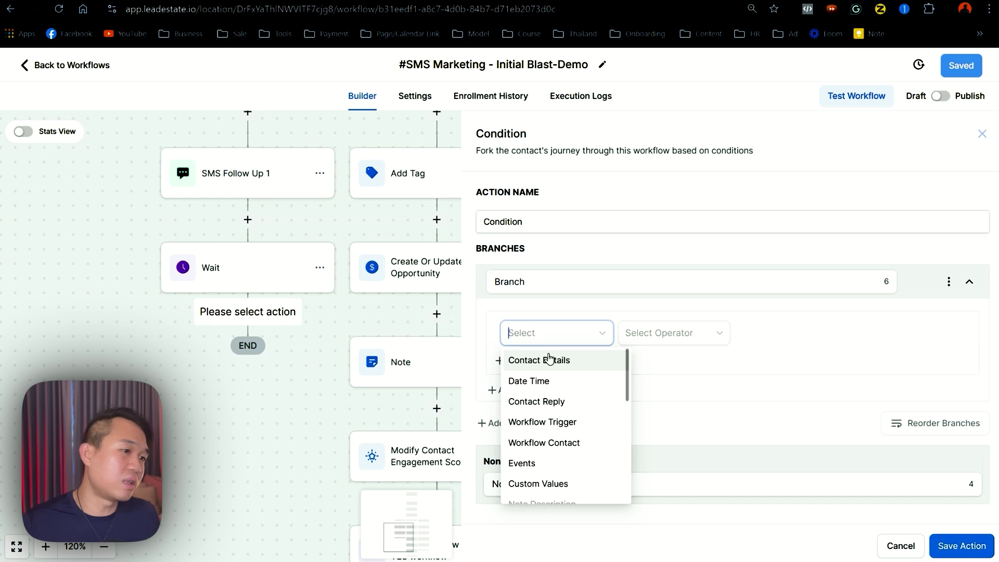
pyautogui.click(554, 403)
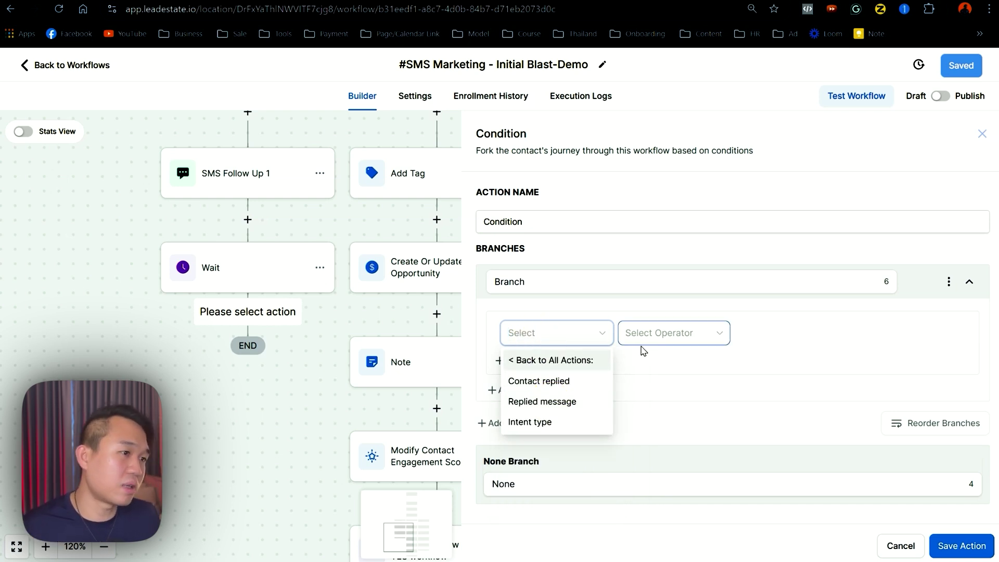
pyautogui.click(550, 382)
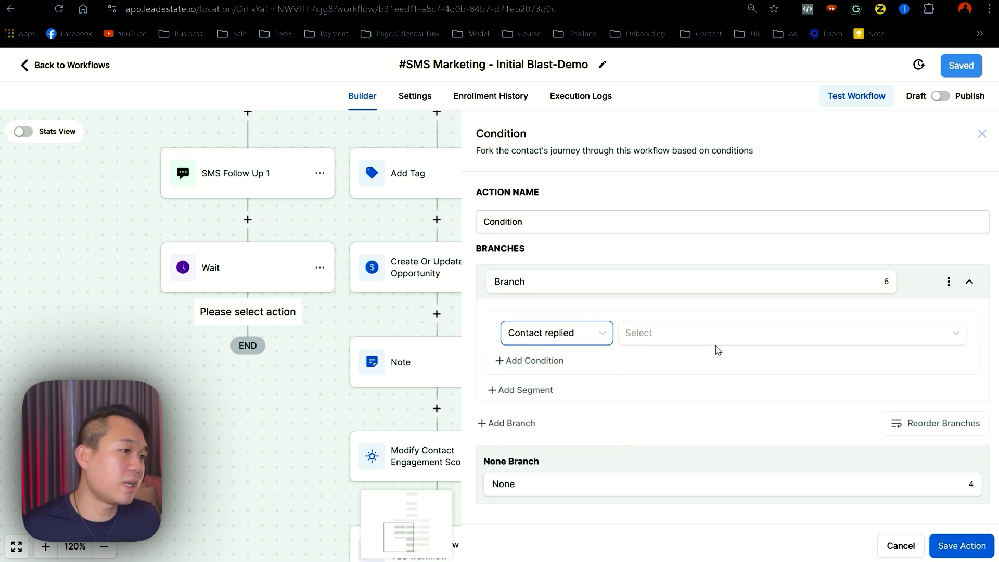
pyautogui.click(665, 333)
pyautogui.click(640, 362)
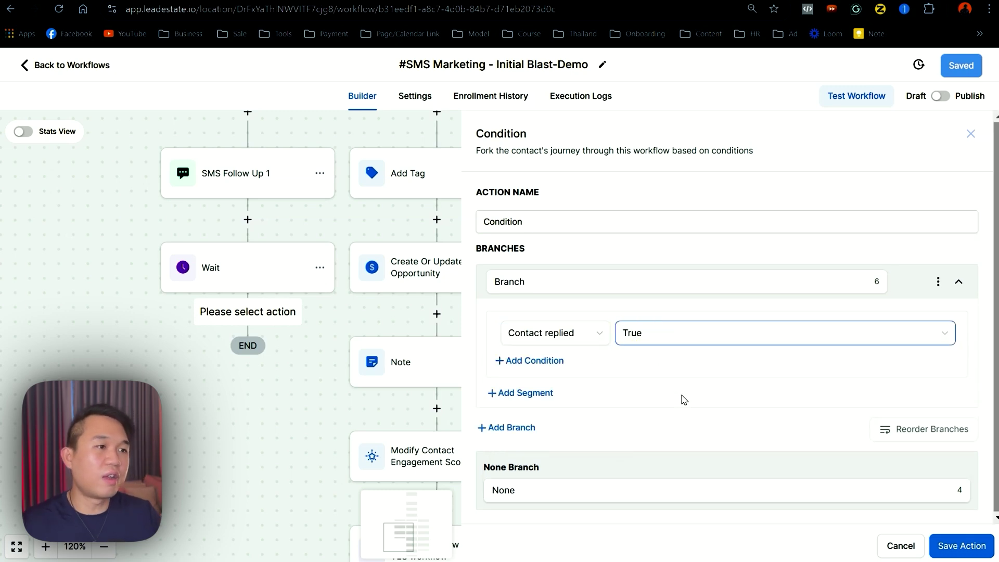
pyautogui.click(962, 547)
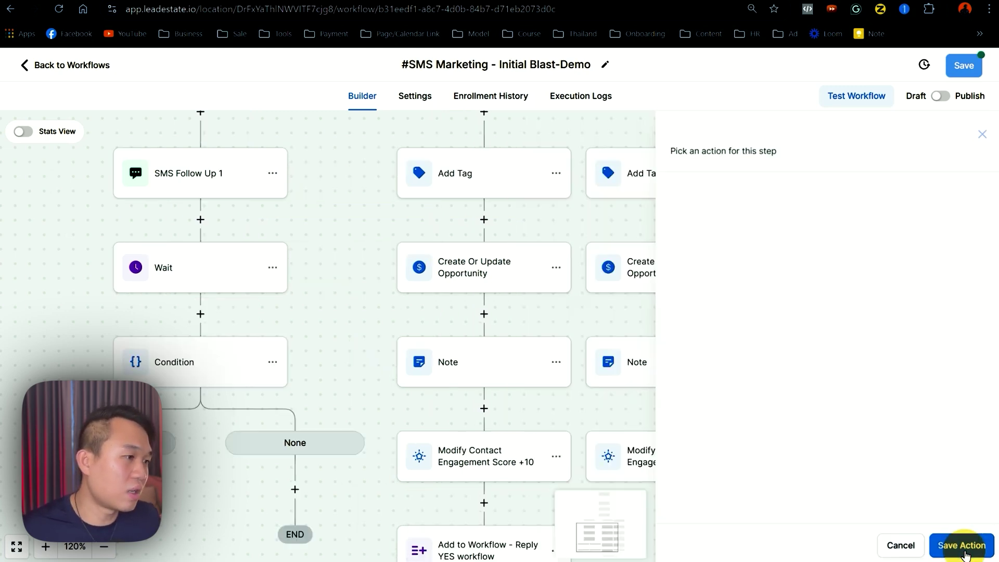
# Add a Go To action under the new Branch that leads to the Add Tag action under Reply Yes
pyautogui.click(40, 335)
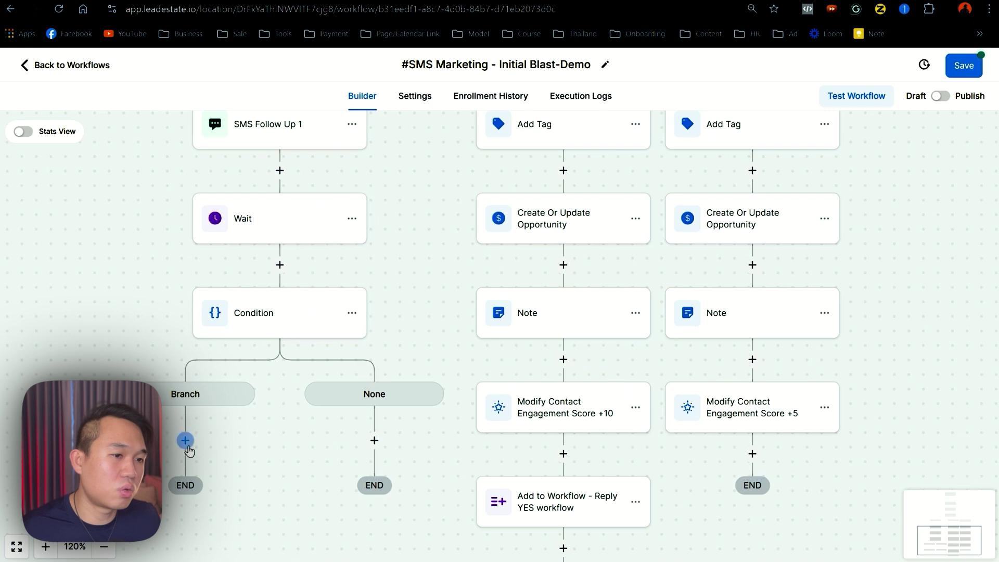
pyautogui.click(185, 440)
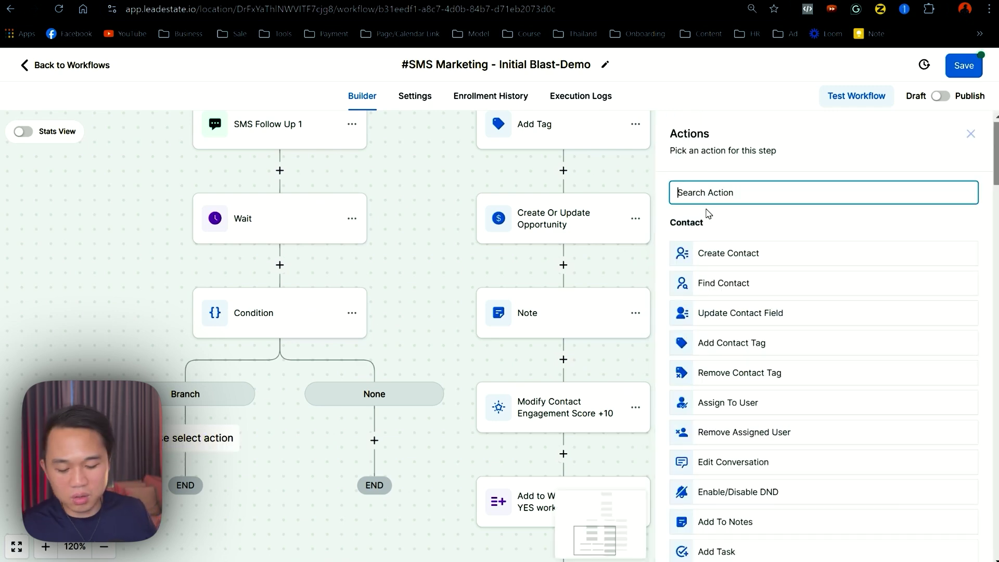
pyautogui.write('go')
pyautogui.click(710, 245)
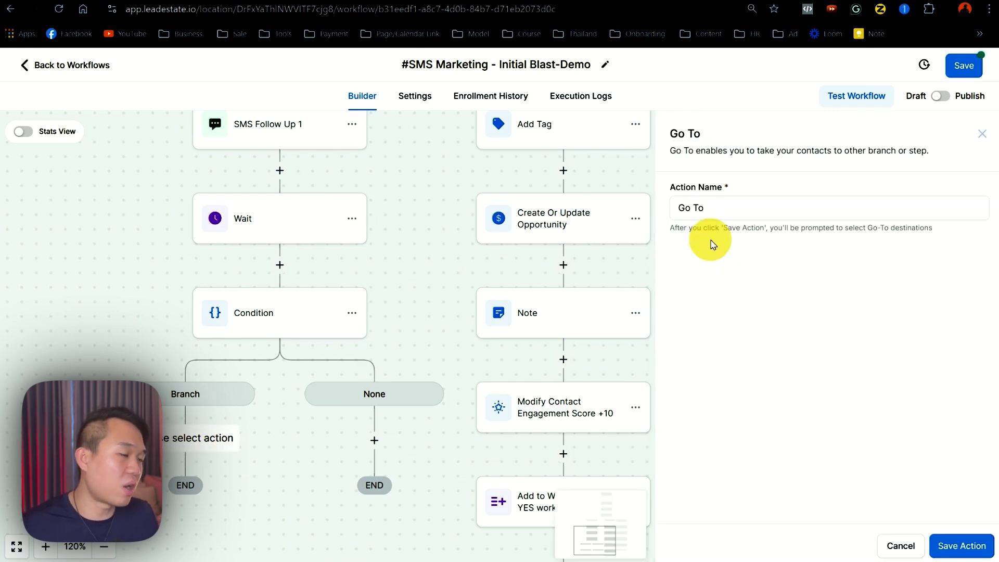
pyautogui.click(977, 547)
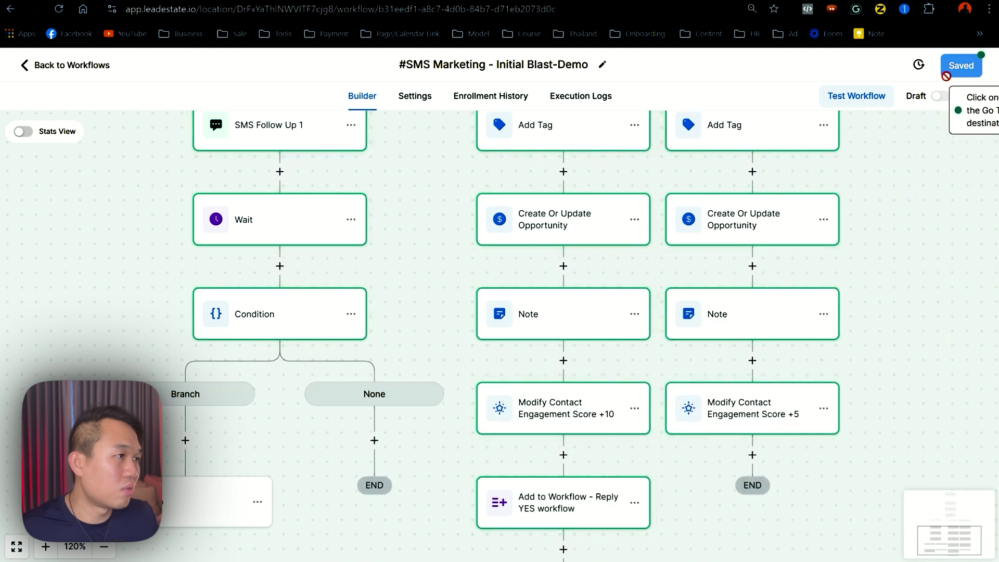
pyautogui.scroll(3, 416, 251)
pyautogui.hscroll(2, 417, 252)
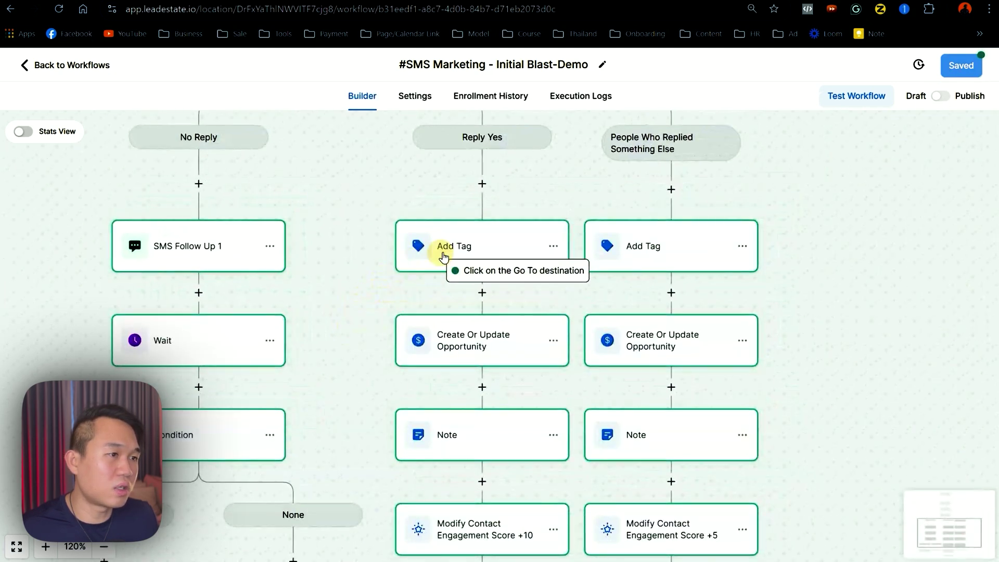
pyautogui.click(475, 256)
# Examine the Go To link from the follow-up Branch to the Reply Yes path, and the None branch
pyautogui.scroll(-4, 423, 156)
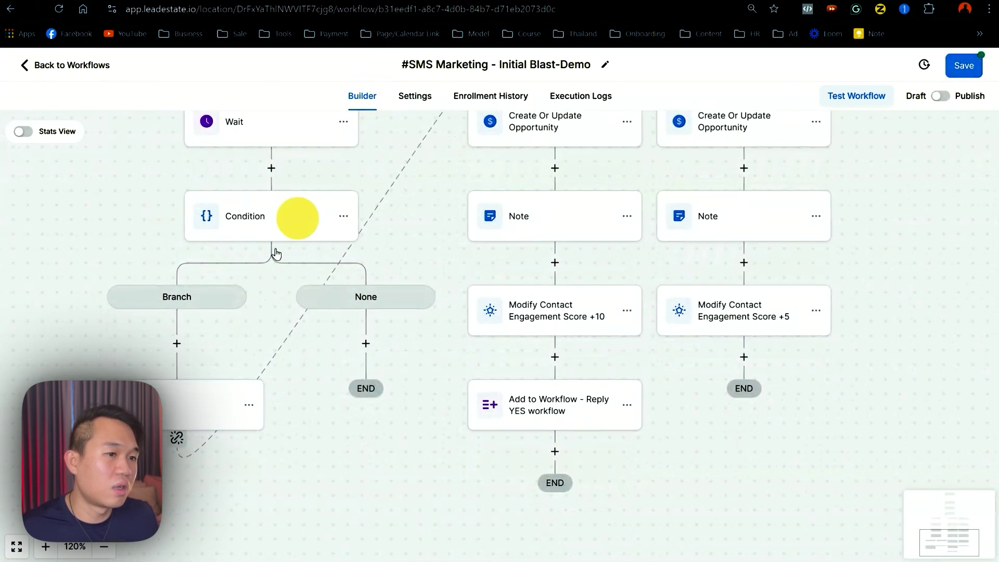
pyautogui.scroll(1, 278, 271)
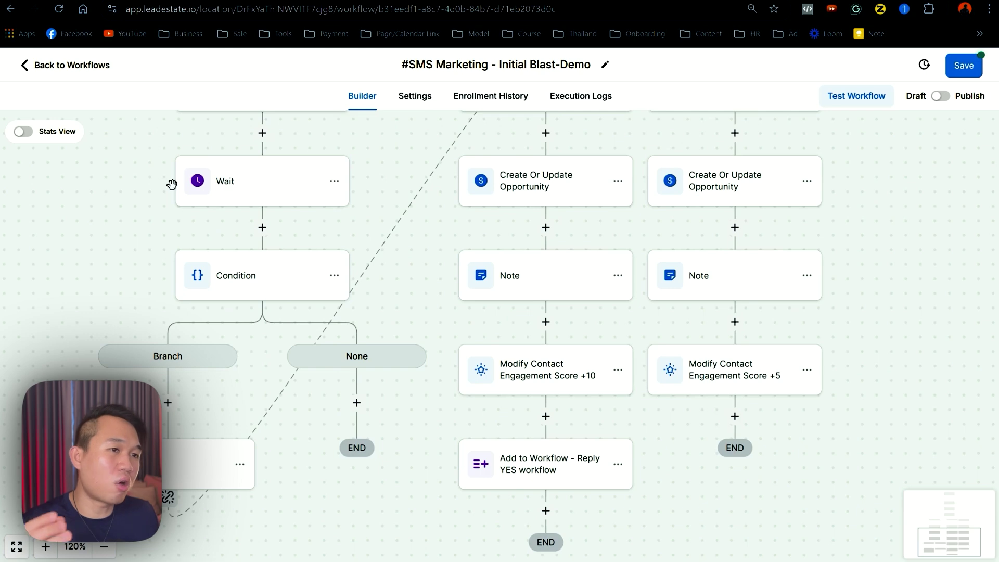
pyautogui.scroll(3, 172, 184)
pyautogui.hscroll(-1, 172, 184)
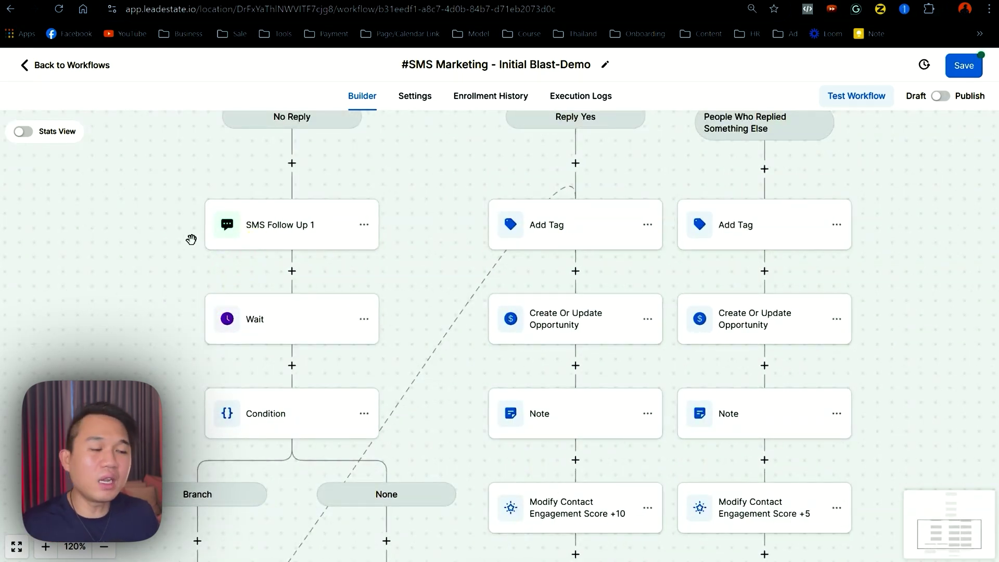
pyautogui.moveTo(448, 212); pyautogui.dragTo(345, 323)
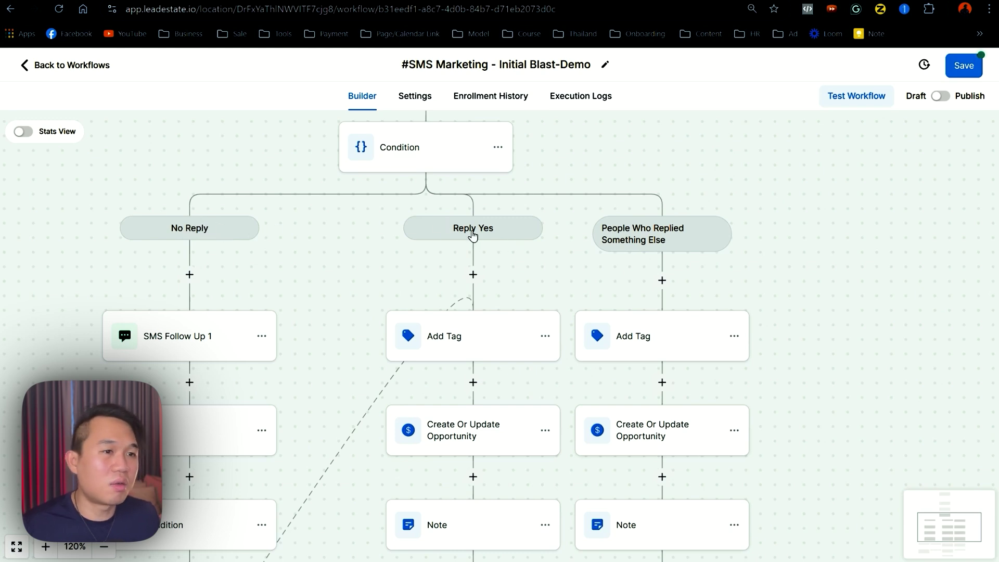
pyautogui.moveTo(379, 285); pyautogui.dragTo(414, 151)
pyautogui.moveTo(403, 301); pyautogui.dragTo(417, 188)
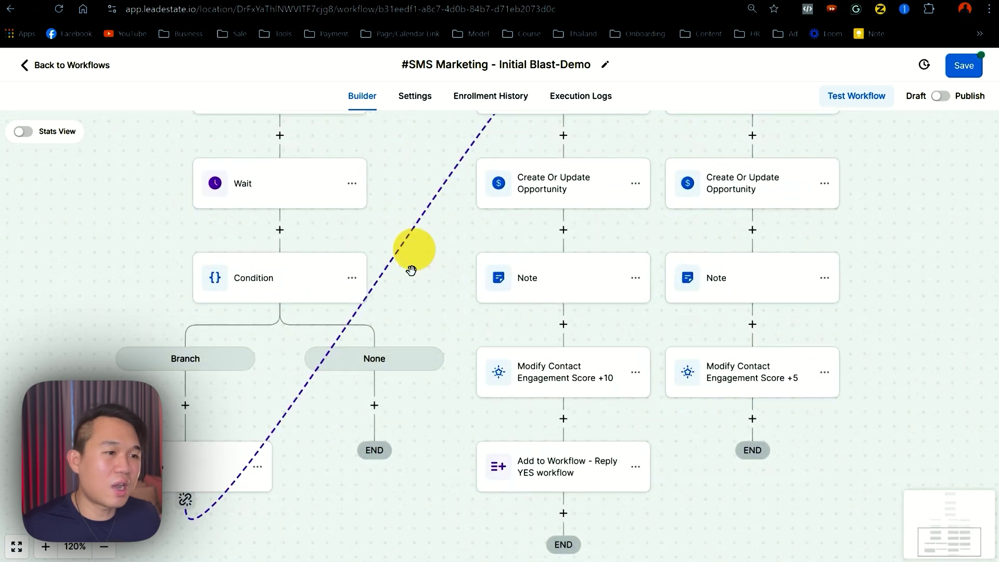
pyautogui.moveTo(324, 492); pyautogui.dragTo(297, 513)
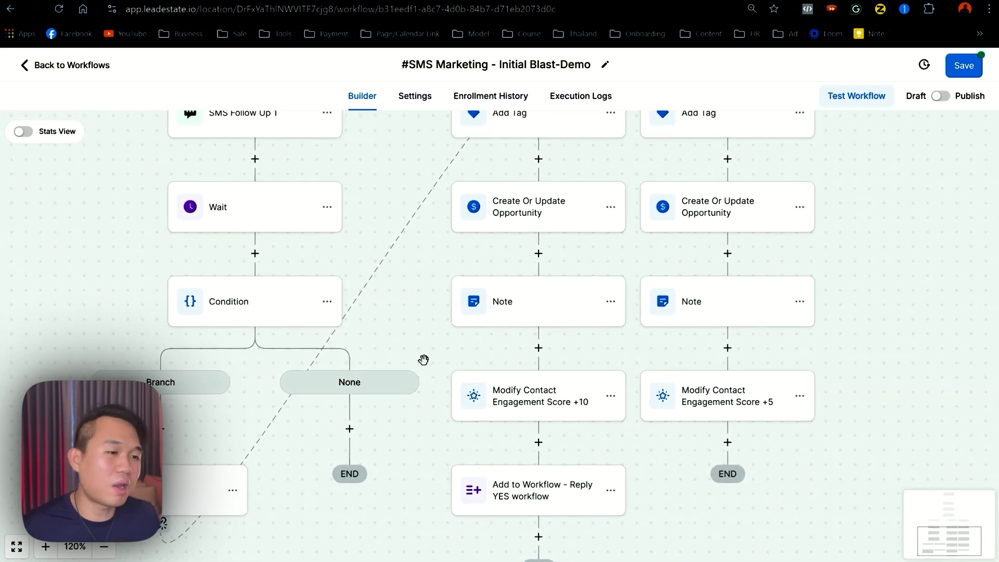
pyautogui.moveTo(344, 397); pyautogui.dragTo(287, 299)
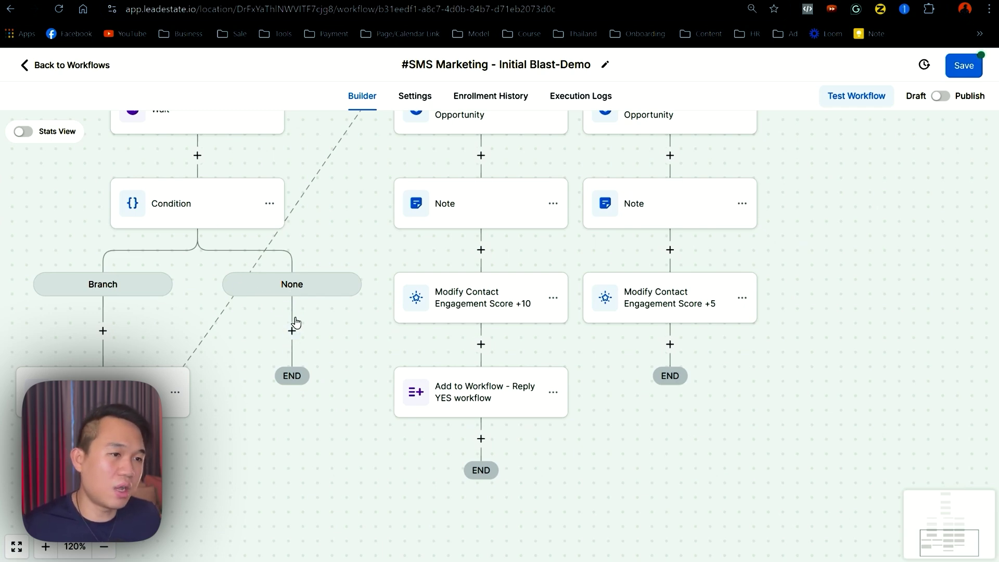
# Copy SMS Follow Up 1 together with all actions below it into the None branch of the follow-up condition
pyautogui.moveTo(292, 324); pyautogui.dragTo(334, 382)
pyautogui.moveTo(341, 308); pyautogui.dragTo(353, 411)
pyautogui.click(304, 176)
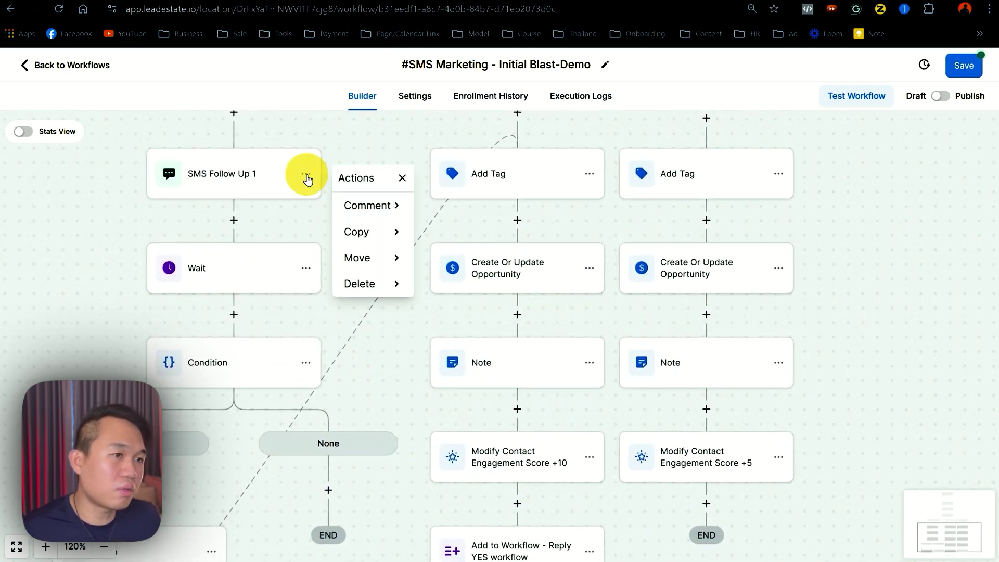
pyautogui.click(395, 232)
pyautogui.click(451, 232)
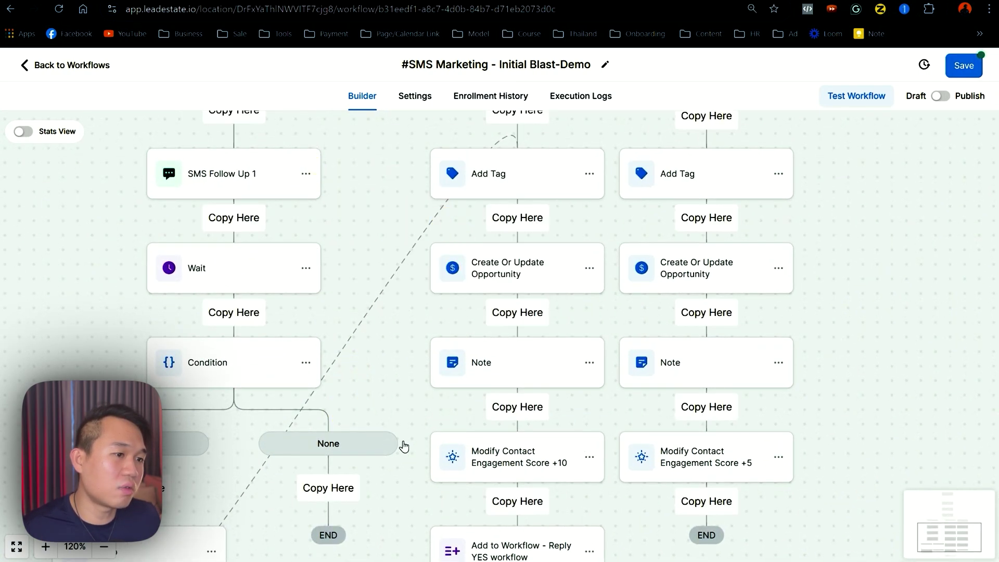
pyautogui.scroll(-4, 401, 446)
pyautogui.click(362, 291)
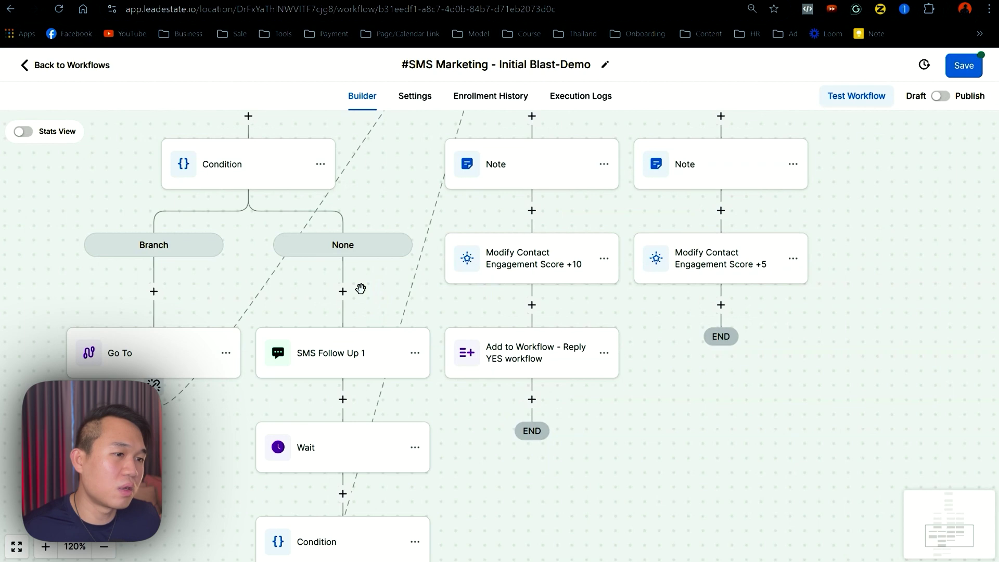
# Open the copied SMS action in the None branch and change its action name to "SMS Follow Up 2"
pyautogui.scroll(-4, 482, 319)
pyautogui.scroll(4, 470, 486)
pyautogui.click(104, 547)
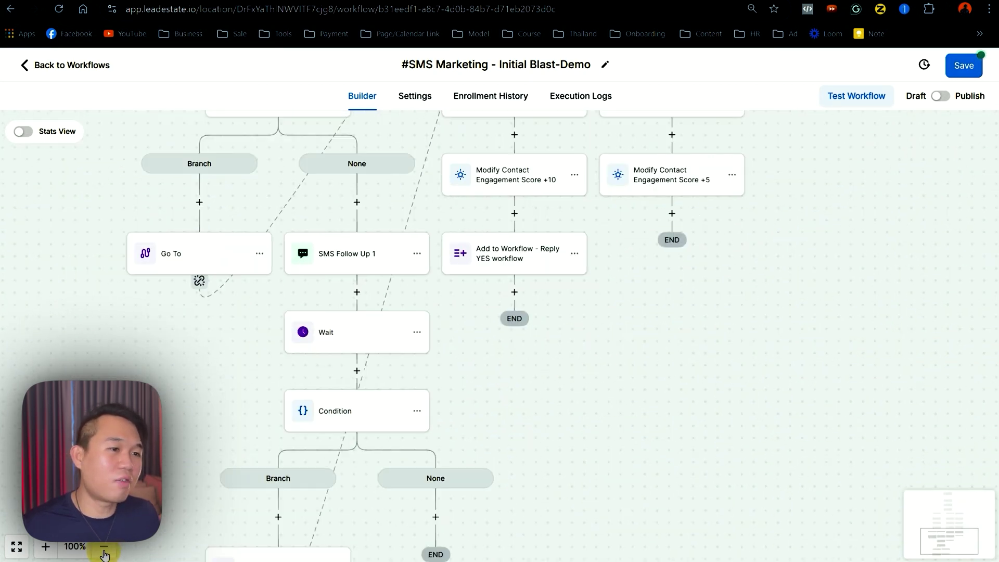
pyautogui.click(104, 547)
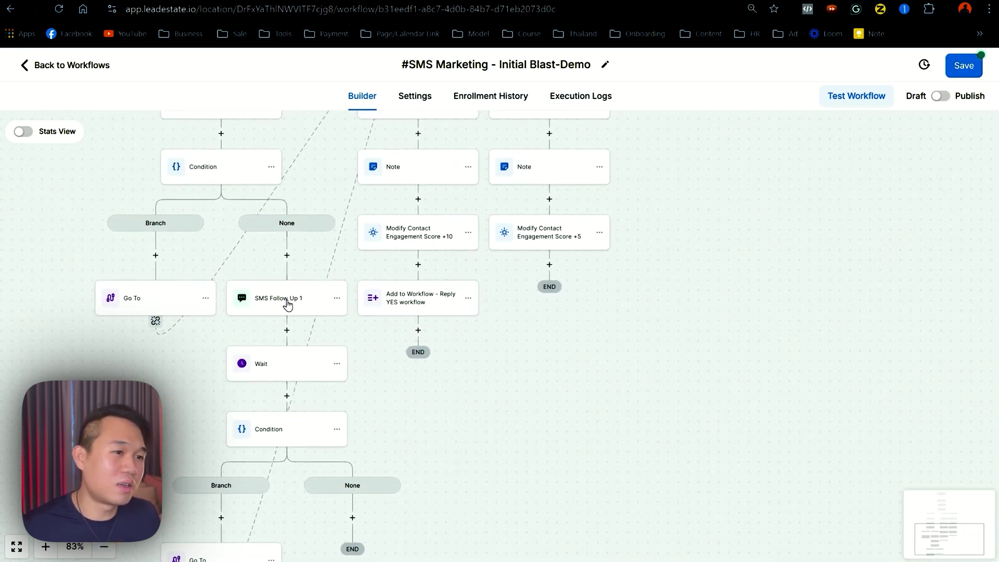
pyautogui.click(288, 303)
pyautogui.click(749, 241)
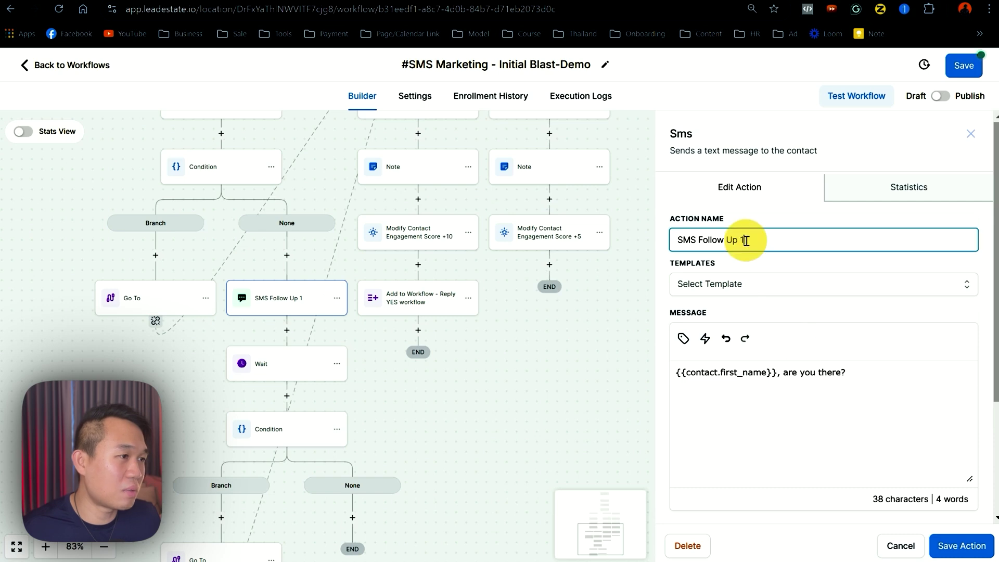
pyautogui.write('2')
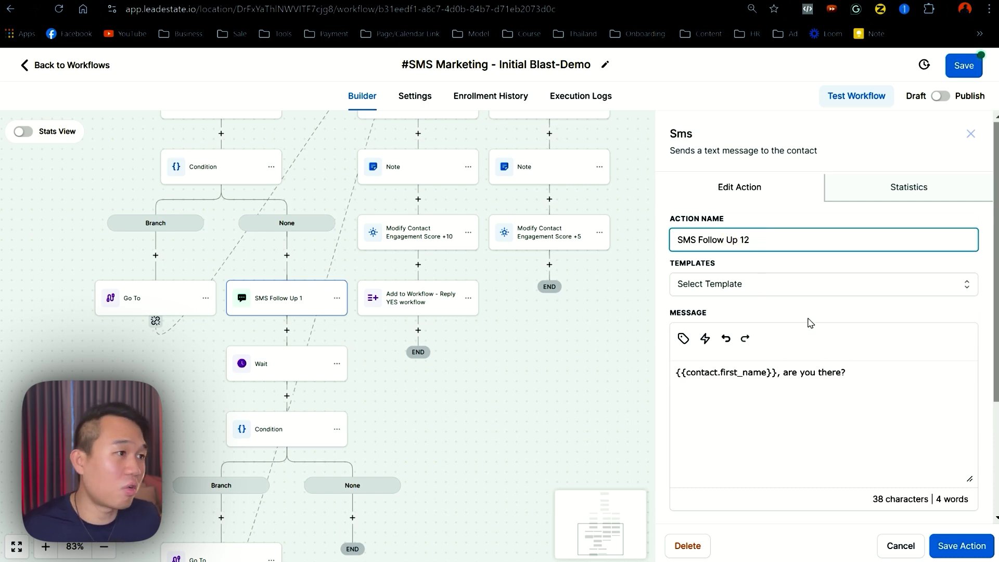
pyautogui.press('Left')
pyautogui.press('BackSpace')
# Replace the message of SMS Follow Up 2 with "..hmm?" and save the action and the workflow
pyautogui.moveTo(854, 370); pyautogui.dragTo(785, 372)
pyautogui.write('ho')
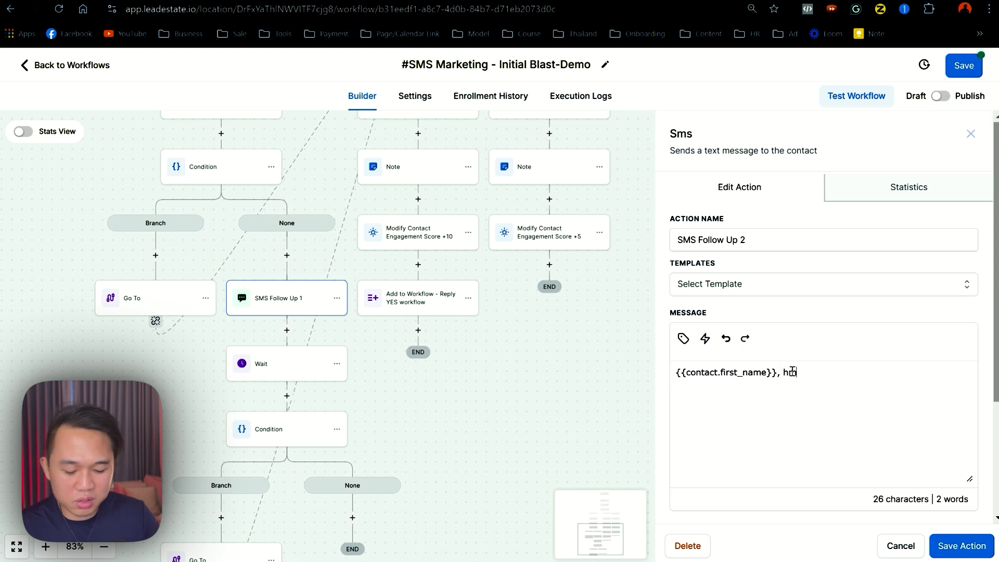
pyautogui.moveTo(782, 373); pyautogui.dragTo(623, 384)
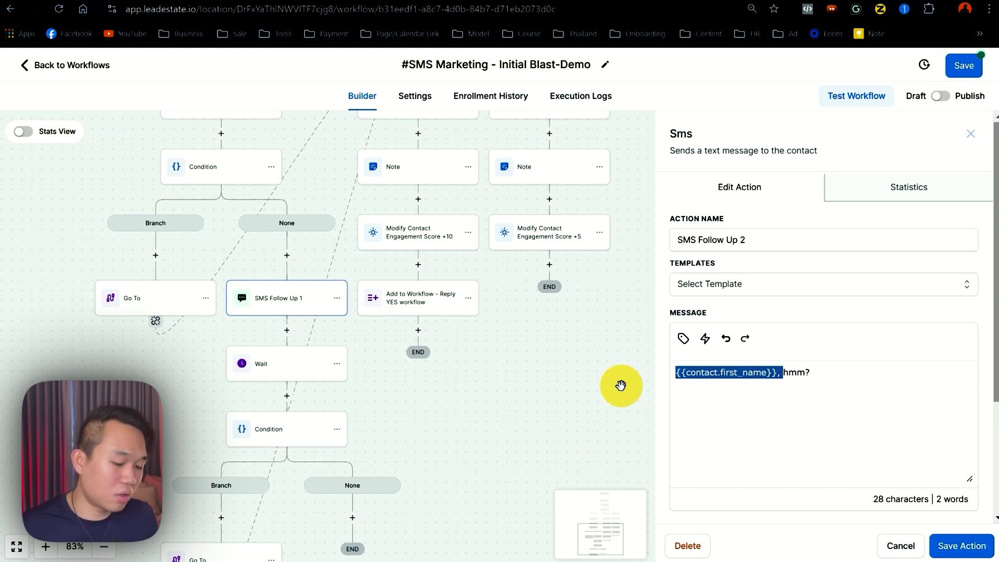
pyautogui.press('BackSpace')
pyautogui.write('..')
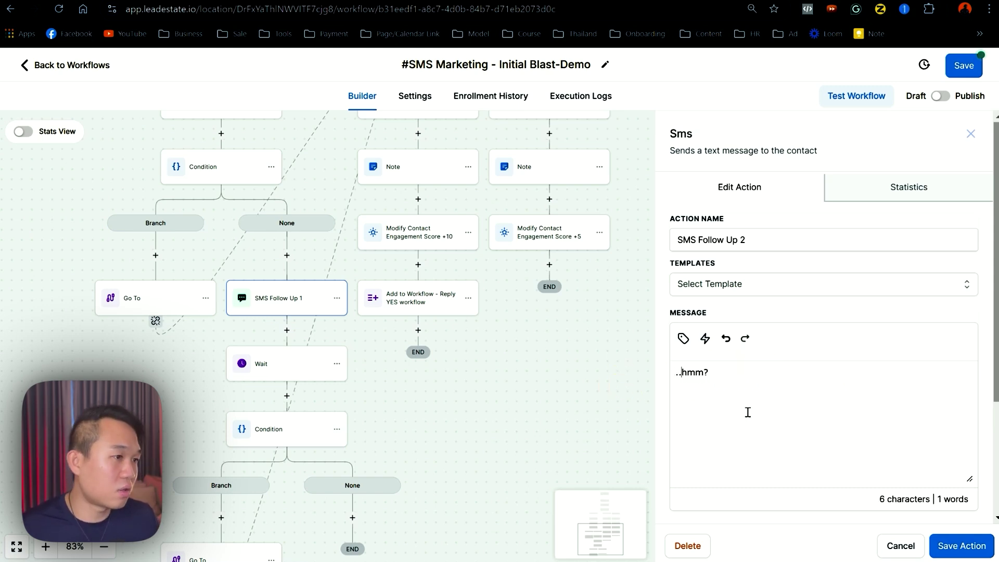
pyautogui.click(962, 546)
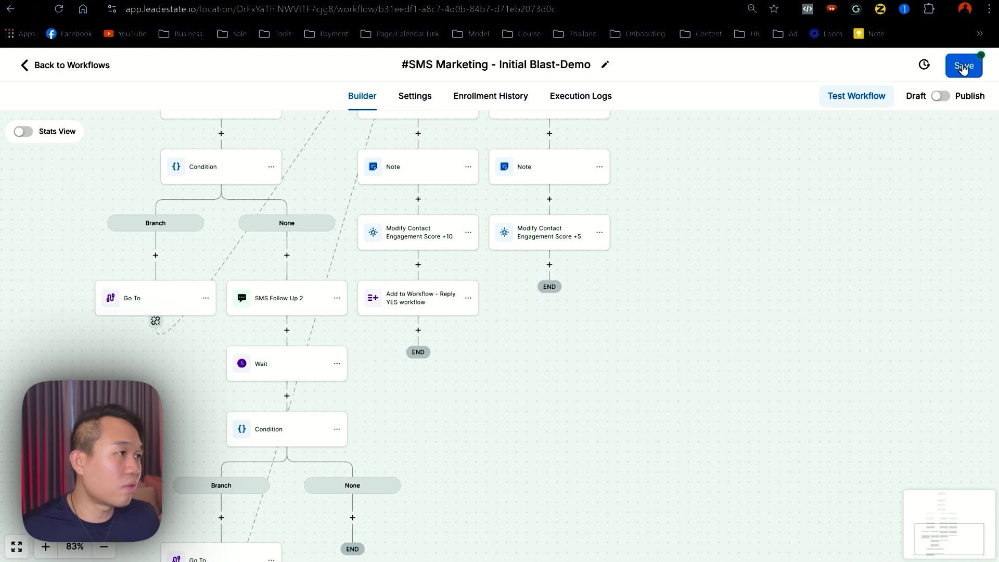
# Copy SMS Follow Up 2 together with all actions below it into the None branch of its own condition
pyautogui.moveTo(578, 392); pyautogui.dragTo(632, 368)
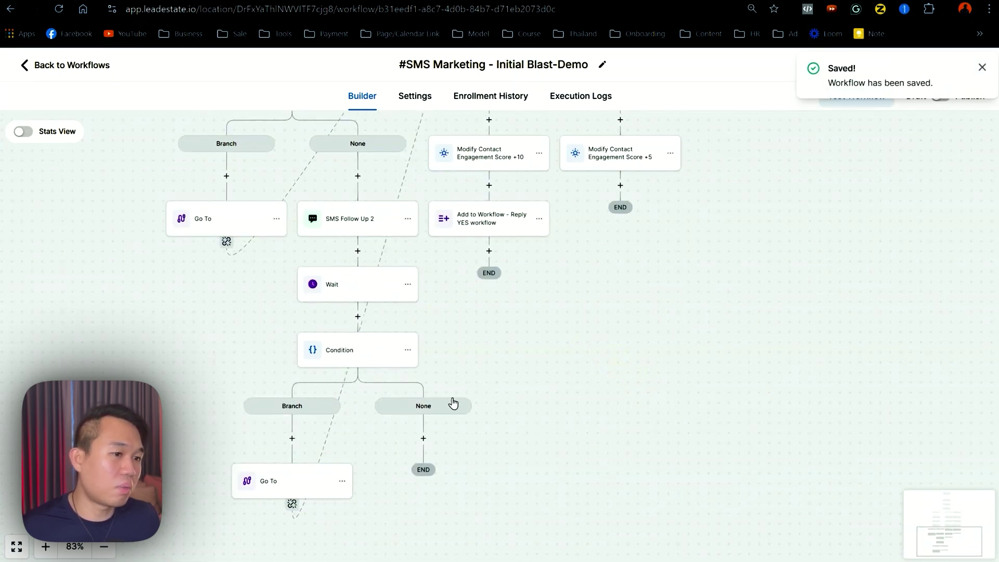
pyautogui.scroll(3, 453, 403)
pyautogui.scroll(3, 353, 203)
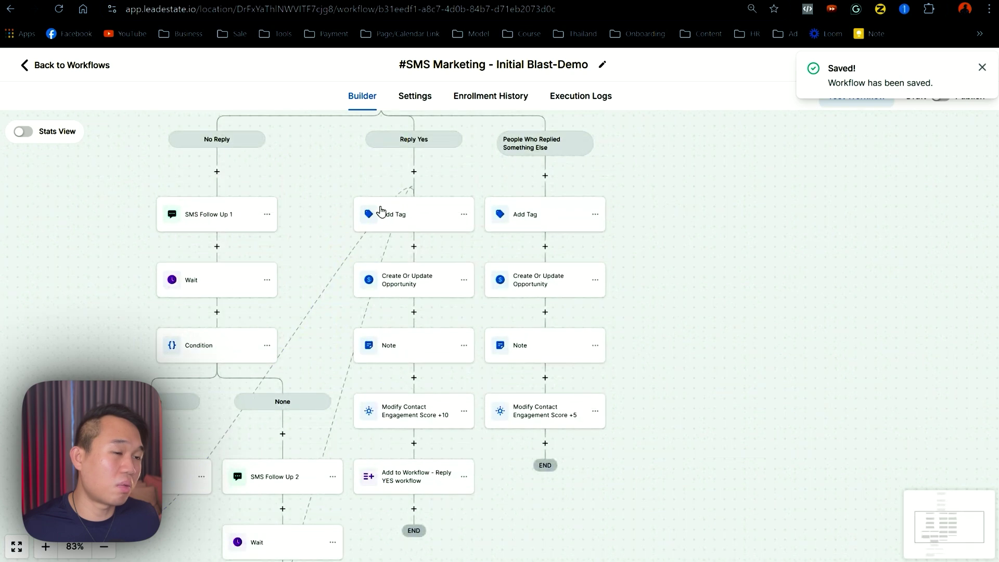
pyautogui.scroll(-6, 409, 371)
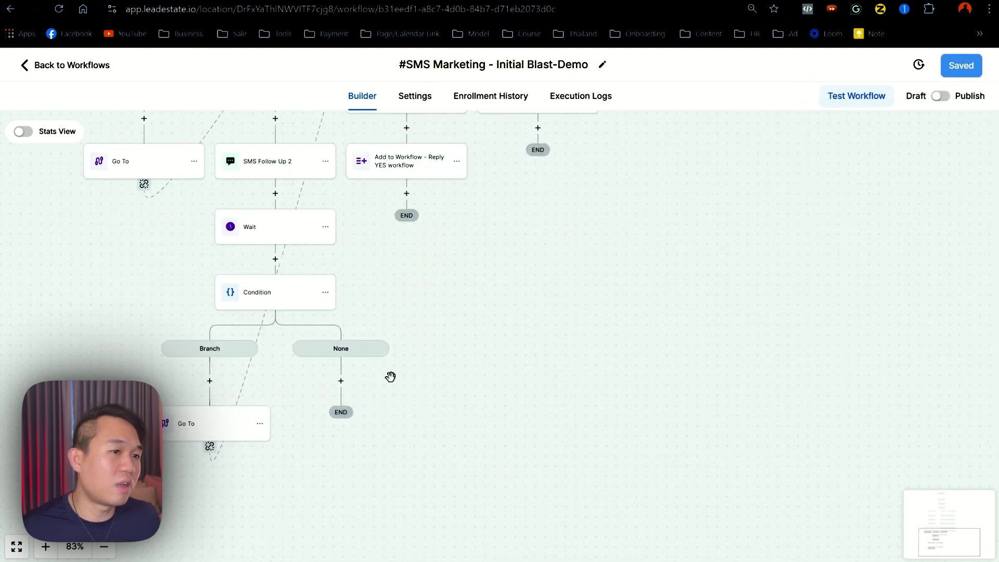
pyautogui.moveTo(391, 377); pyautogui.dragTo(387, 446)
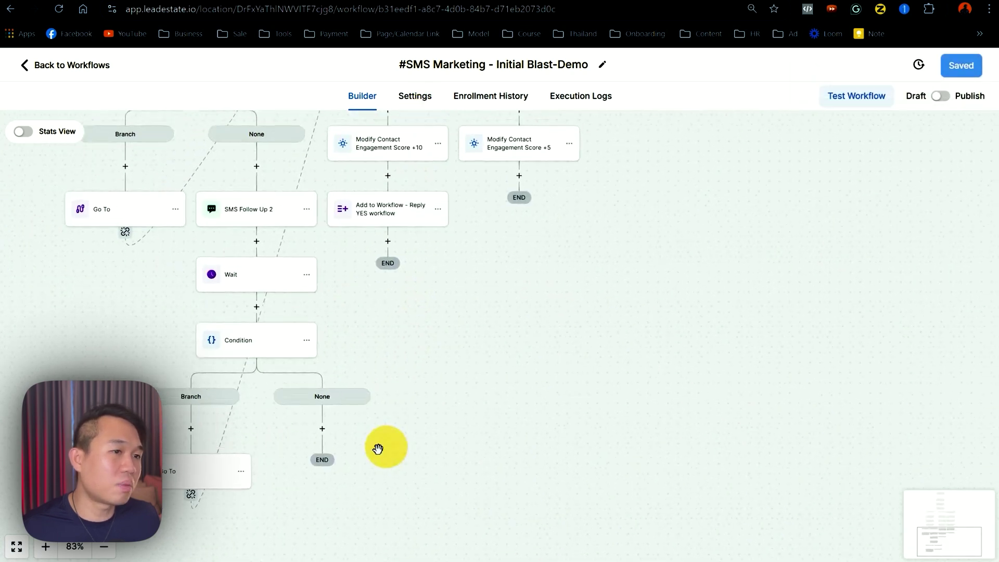
pyautogui.click(307, 209)
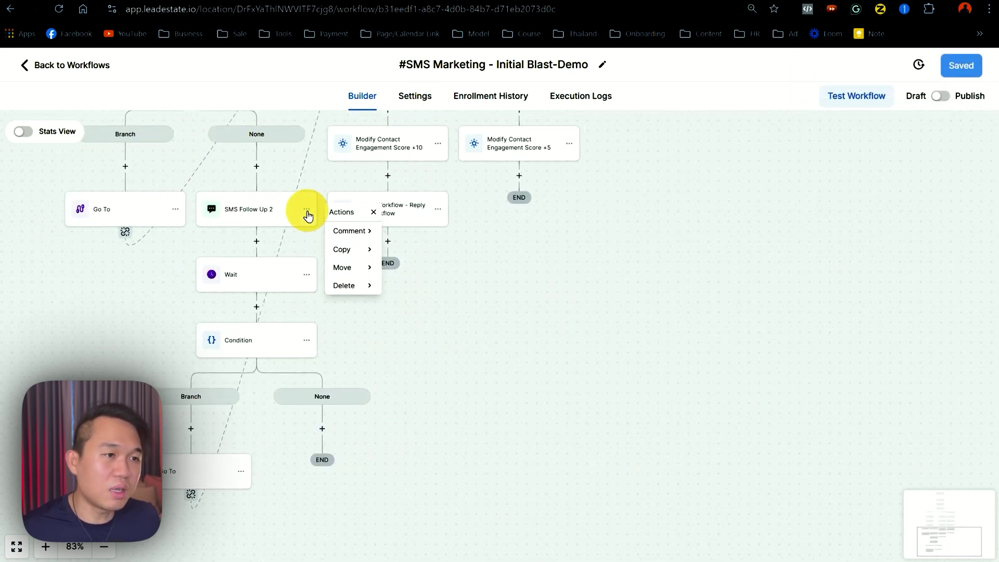
pyautogui.click(369, 252)
pyautogui.click(409, 249)
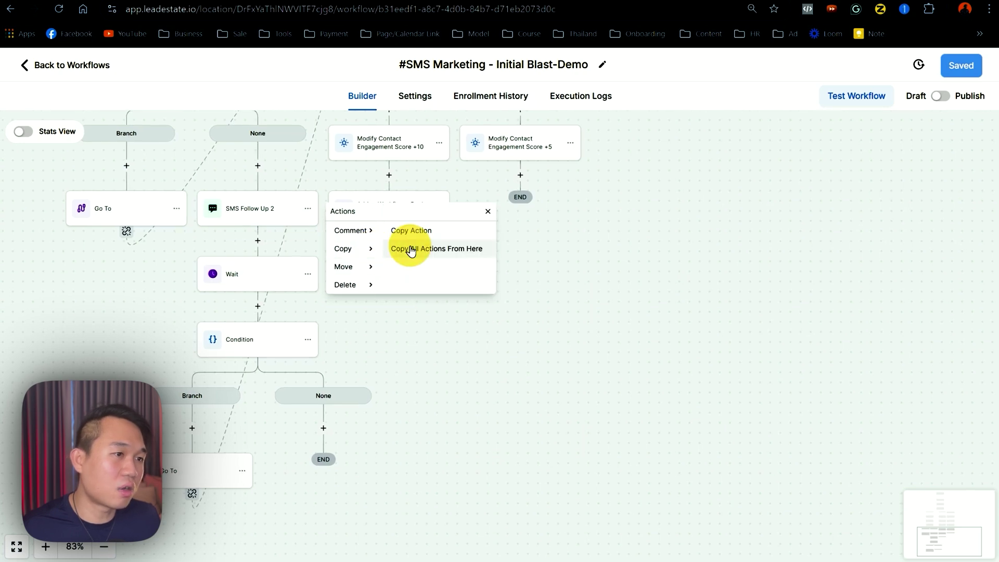
pyautogui.click(323, 426)
# Open the newly copied SMS action in the None branch and change its action name to "SMS Follow Up 3"
pyautogui.scroll(-3, 447, 350)
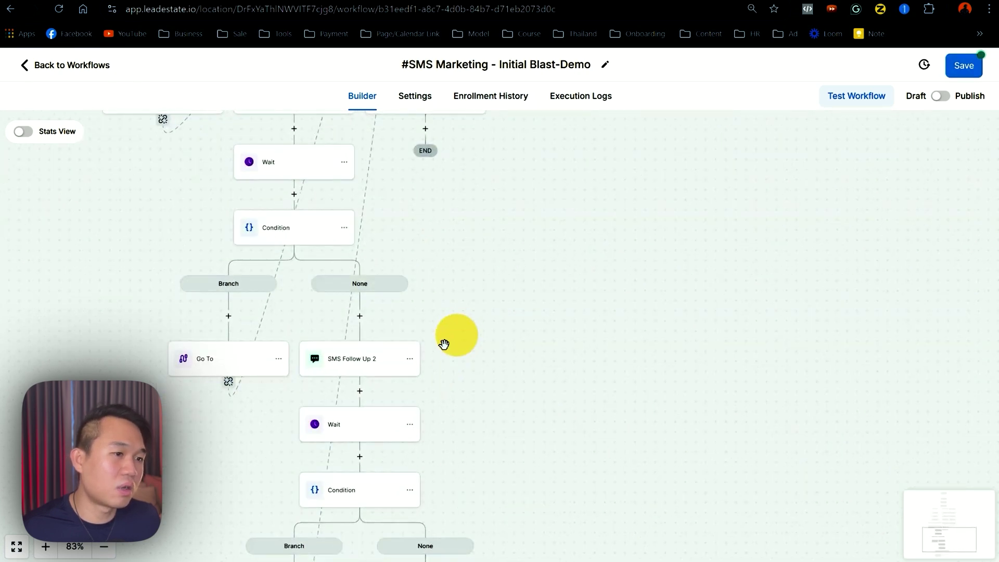
pyautogui.click(393, 370)
pyautogui.click(747, 243)
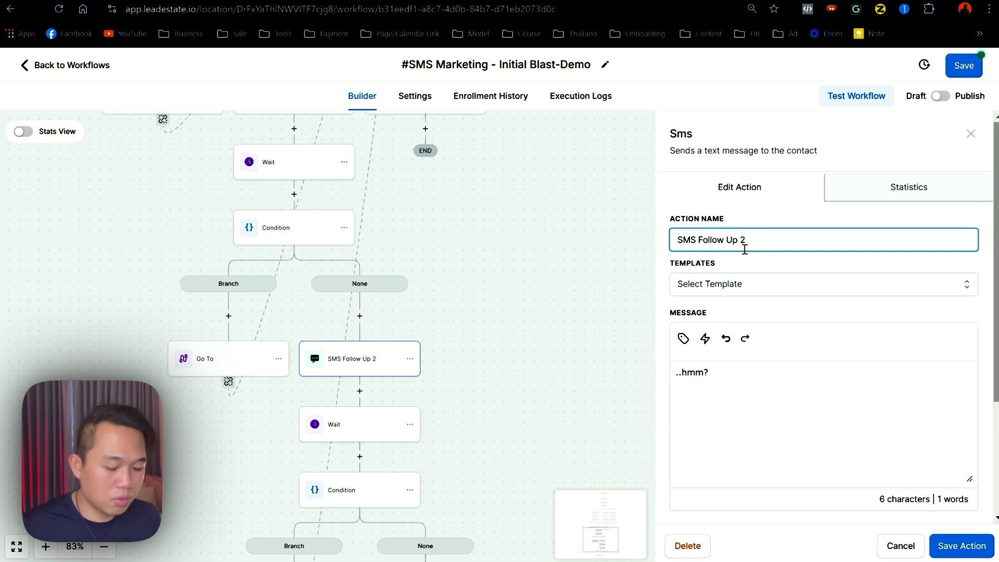
pyautogui.write('3')
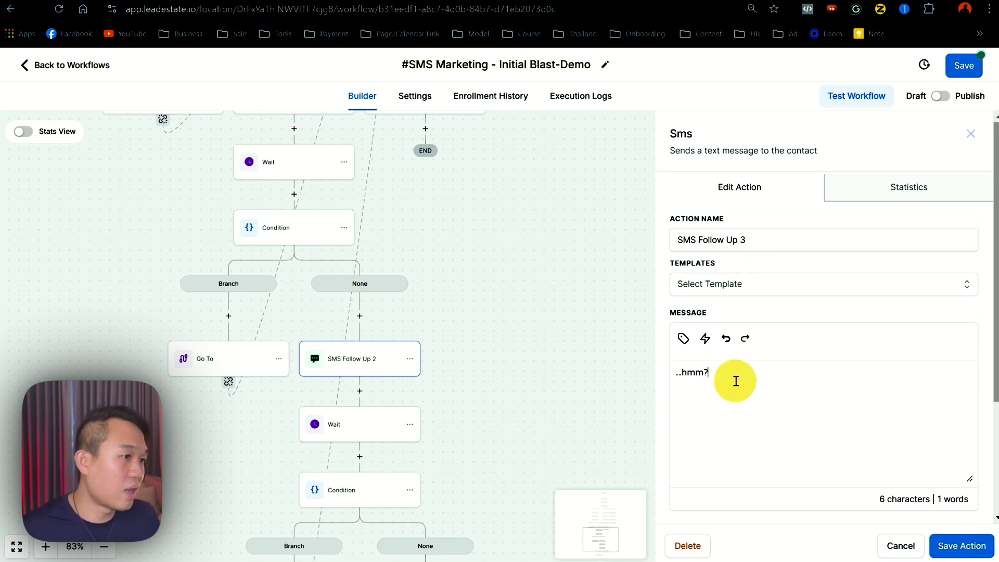
# Replace the message of SMS Follow Up 3 with "did i make you mad?" and save the action and the workflow
pyautogui.moveTo(736, 379); pyautogui.dragTo(651, 380)
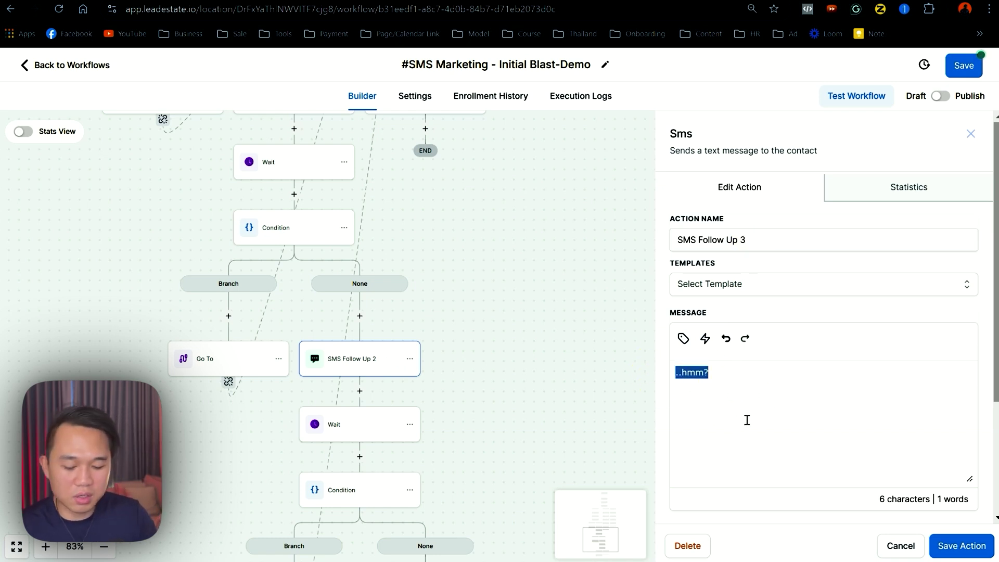
pyautogui.write('did i ')
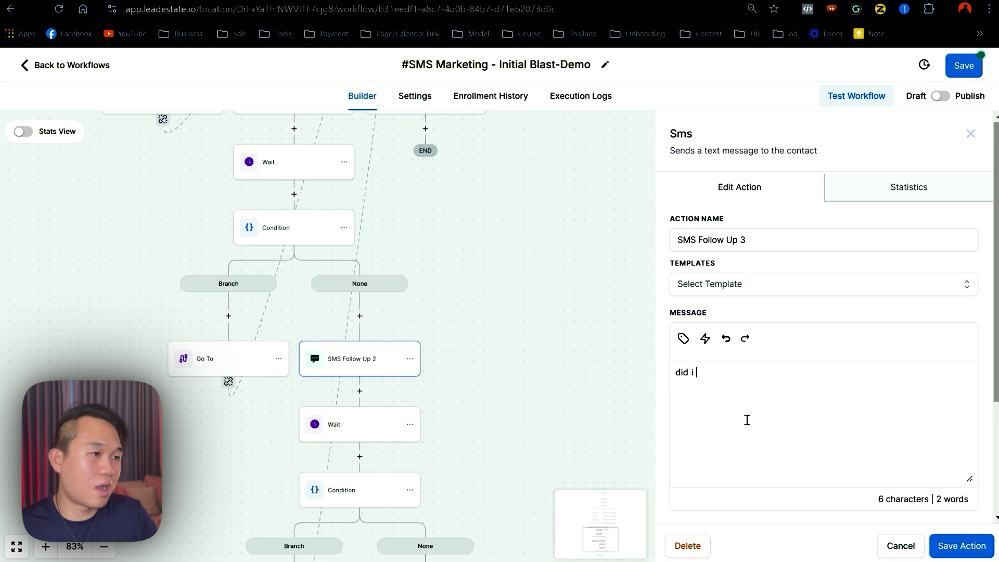
pyautogui.write('make you mad?')
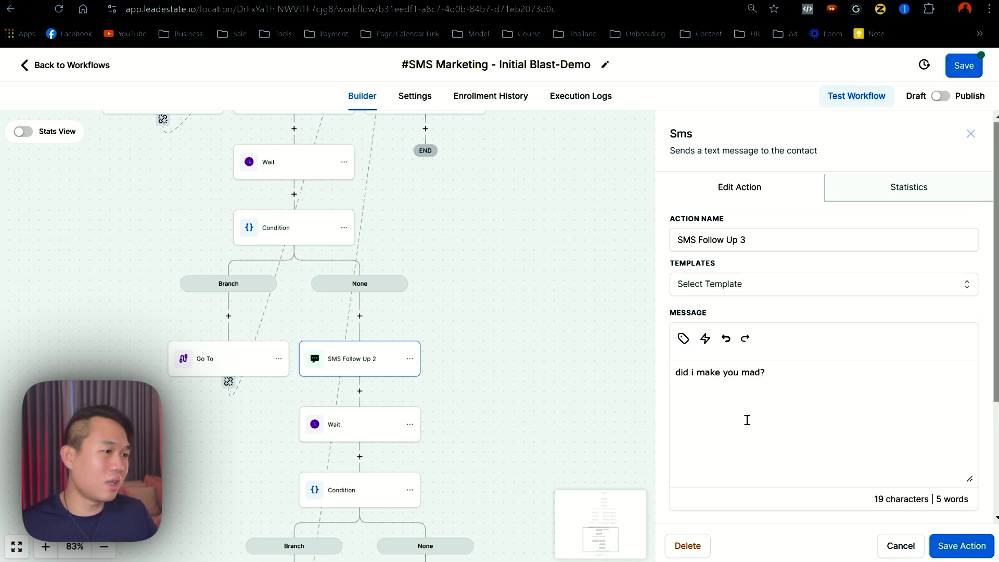
pyautogui.click(963, 550)
pyautogui.click(963, 66)
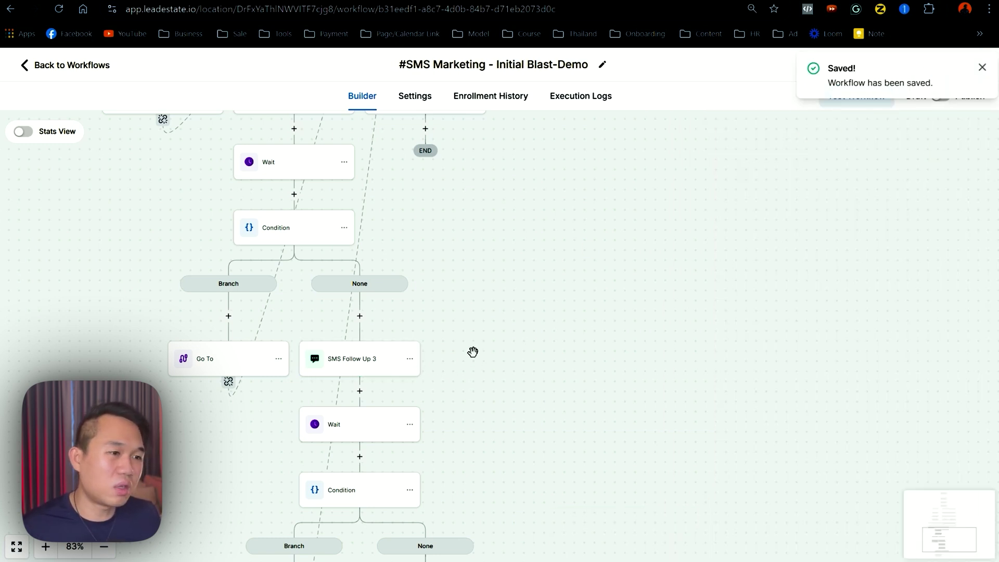
# Examine the reply-to and timeout settings of the Wait actions below SMS Follow Up 2 and 3, and the SMS Follow Up 3 settings
pyautogui.moveTo(473, 352); pyautogui.dragTo(511, 433)
pyautogui.moveTo(401, 417); pyautogui.dragTo(442, 380)
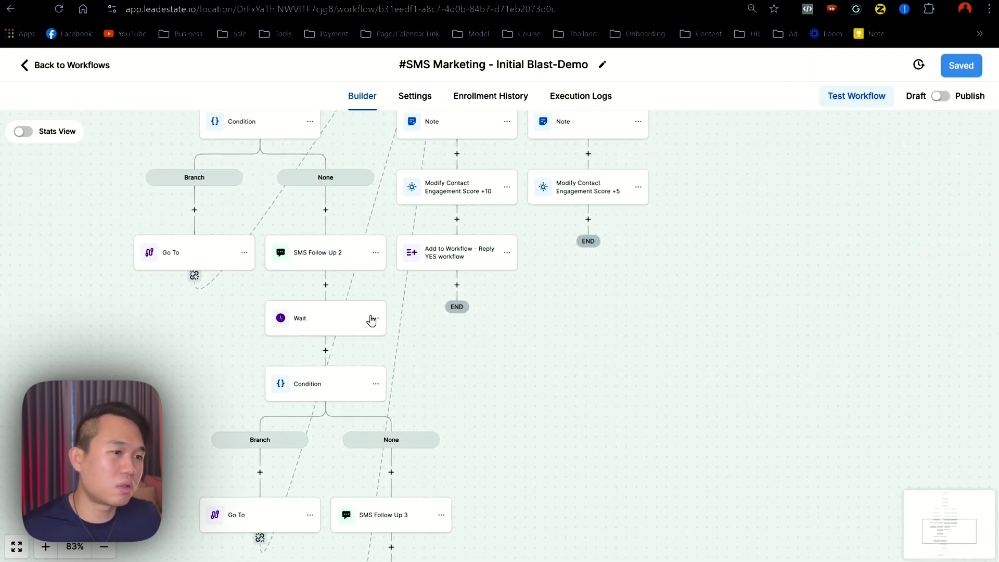
pyautogui.moveTo(367, 326); pyautogui.dragTo(399, 245)
pyautogui.click(348, 237)
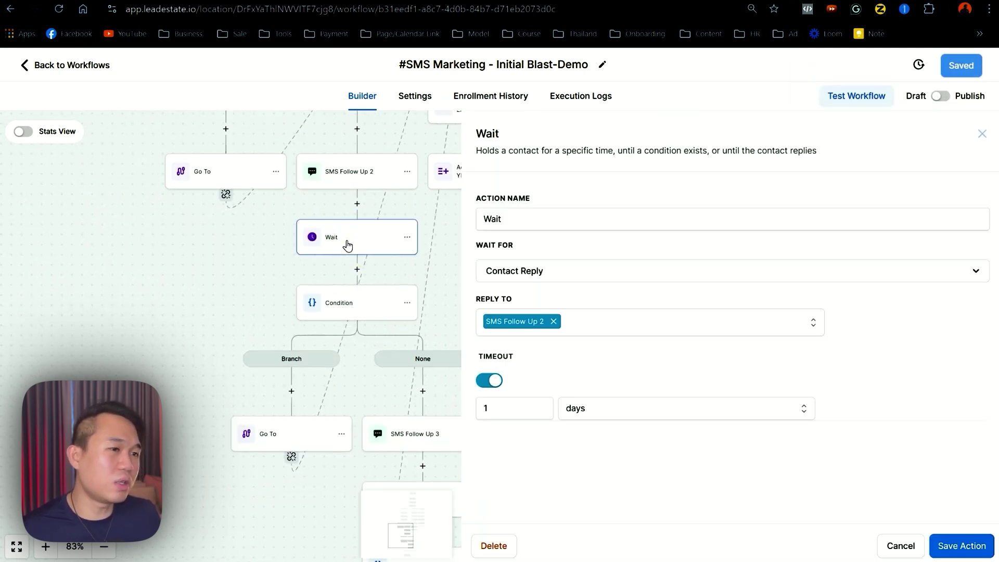
pyautogui.moveTo(261, 257); pyautogui.dragTo(165, 298)
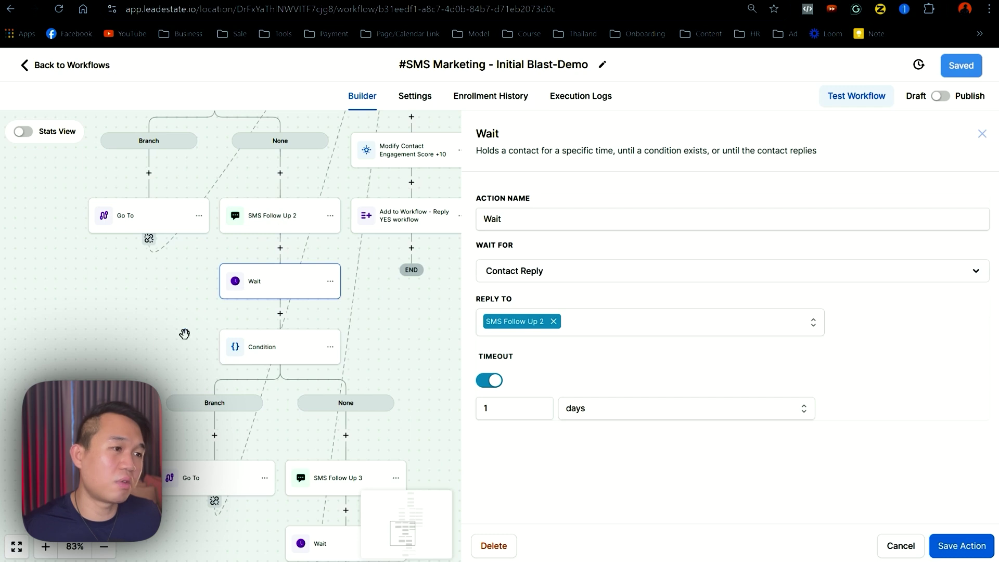
pyautogui.click(161, 352)
pyautogui.moveTo(329, 532); pyautogui.dragTo(380, 397)
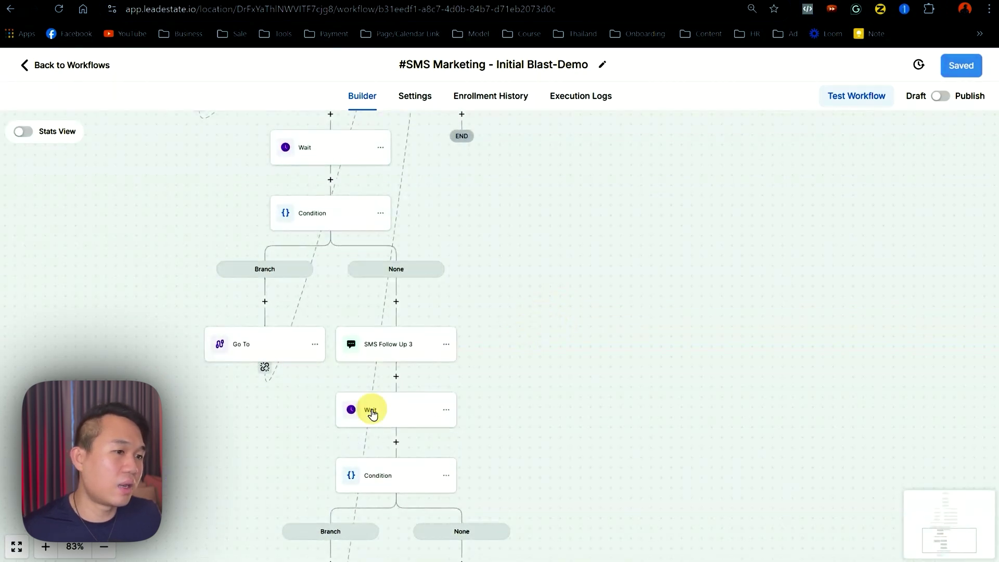
pyautogui.click(372, 412)
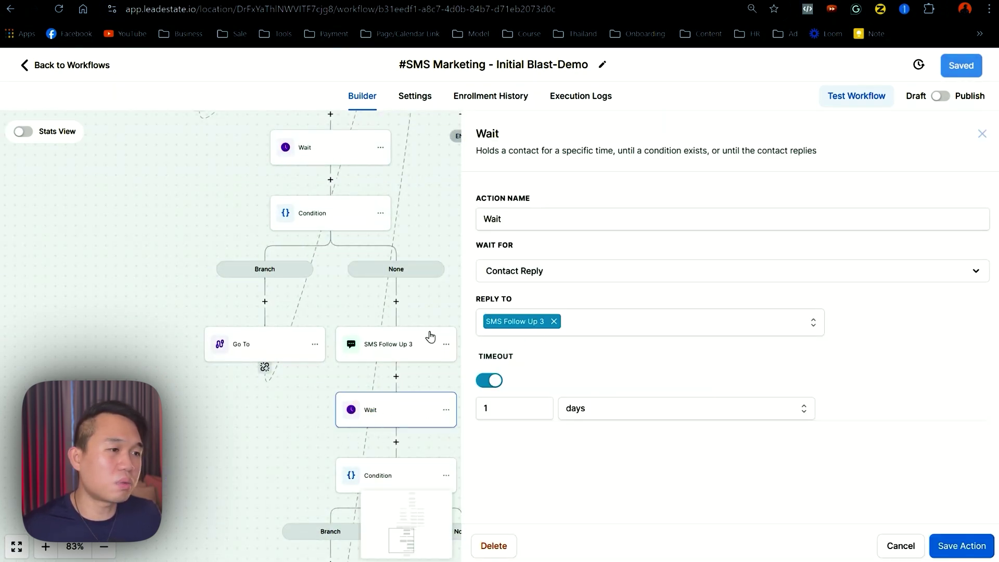
pyautogui.click(406, 347)
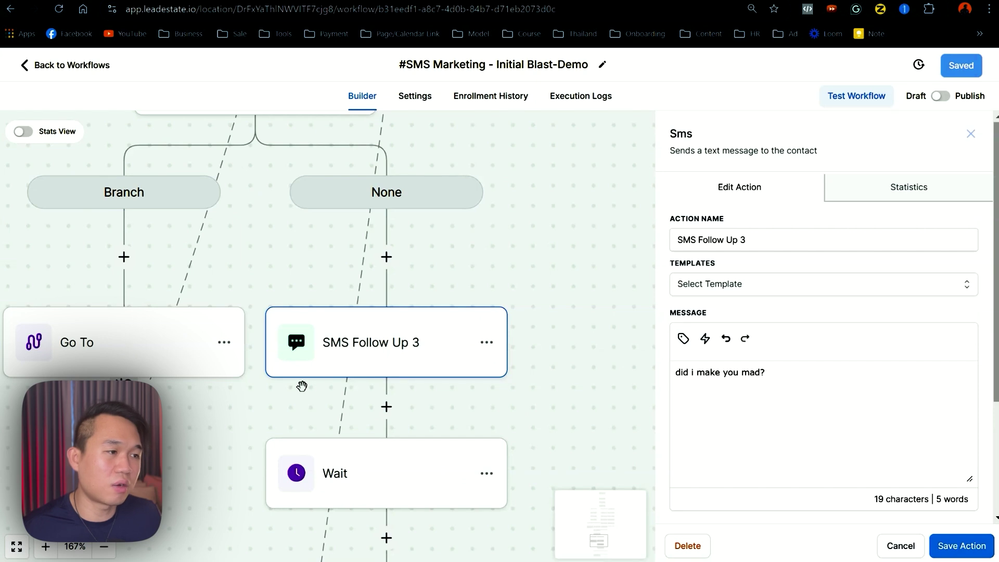
pyautogui.moveTo(512, 397); pyautogui.dragTo(512, 398)
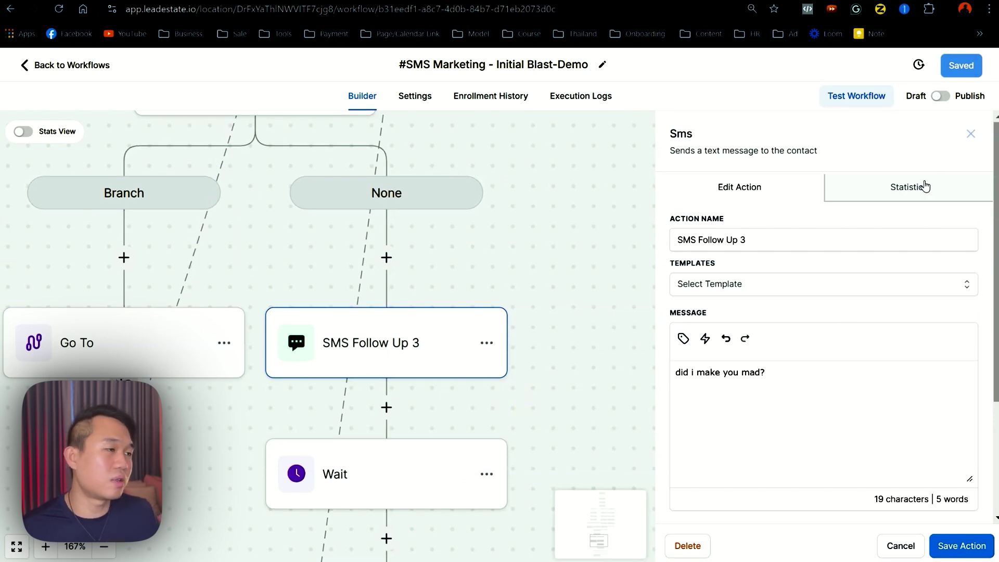
pyautogui.click(971, 134)
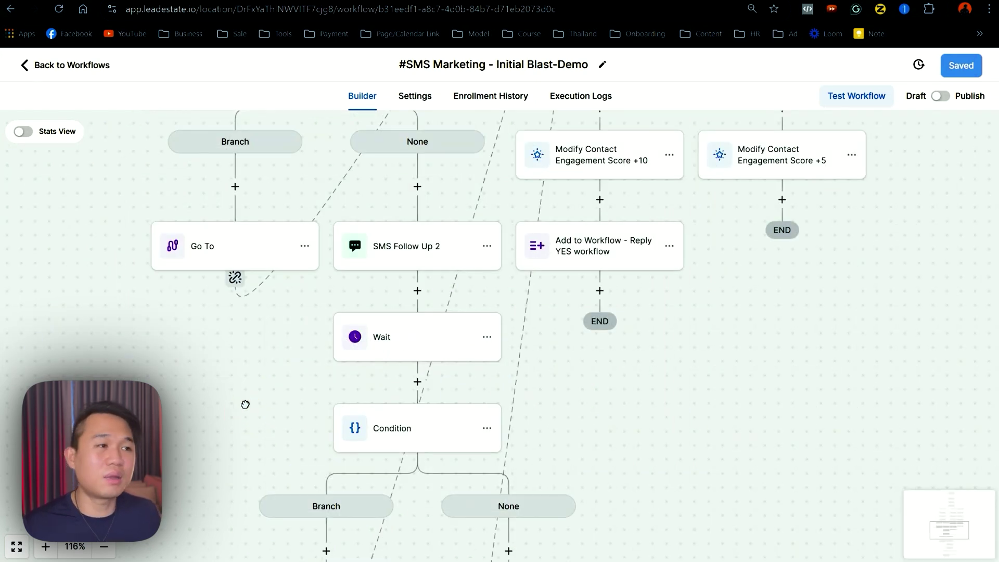
# Examine the complete follow-up chain down to the last None branch and its Go To links
pyautogui.moveTo(245, 404); pyautogui.dragTo(238, 446)
pyautogui.click(105, 547)
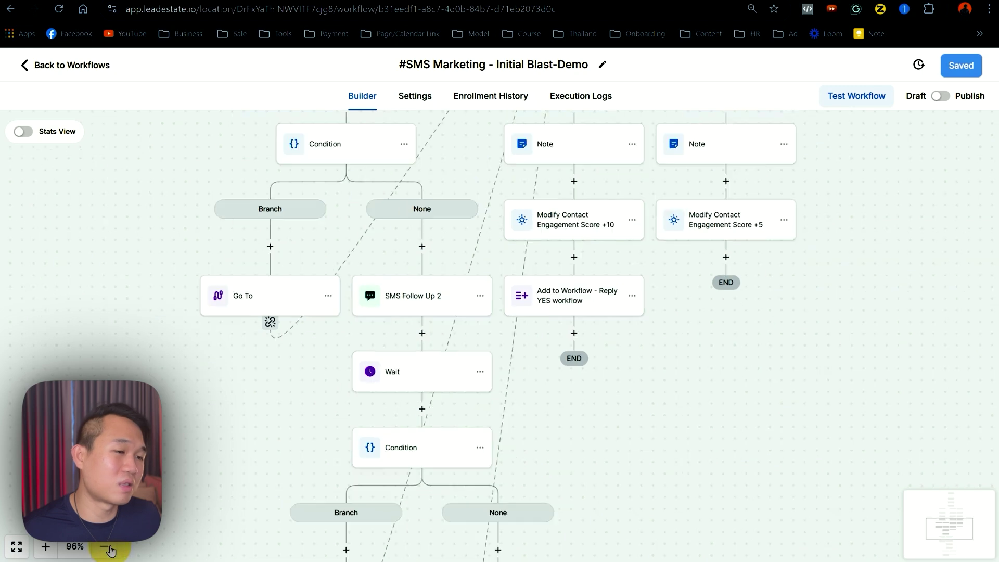
pyautogui.click(104, 548)
pyautogui.moveTo(189, 316); pyautogui.dragTo(134, 169)
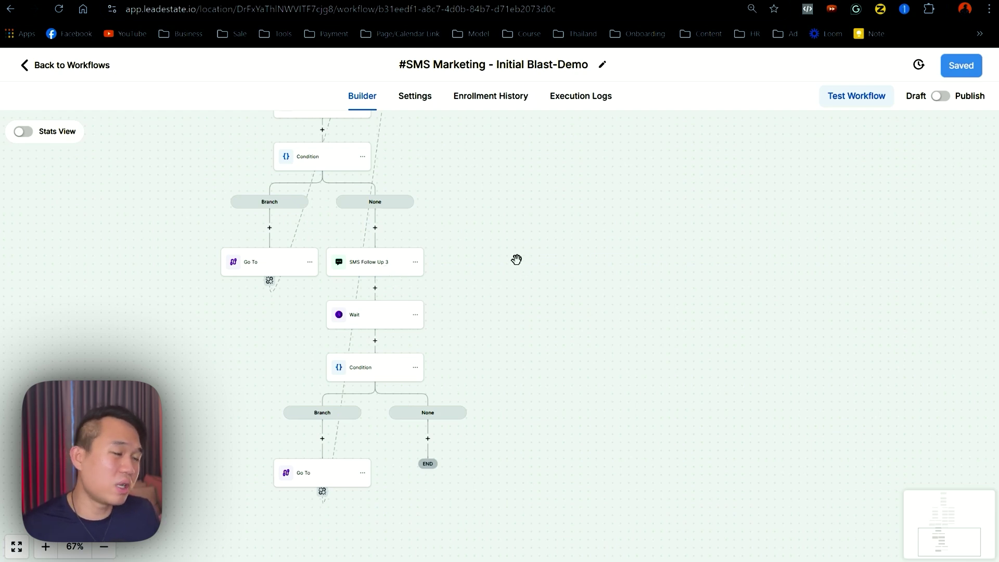
pyautogui.moveTo(517, 260); pyautogui.dragTo(541, 392)
pyautogui.moveTo(541, 346); pyautogui.dragTo(523, 220)
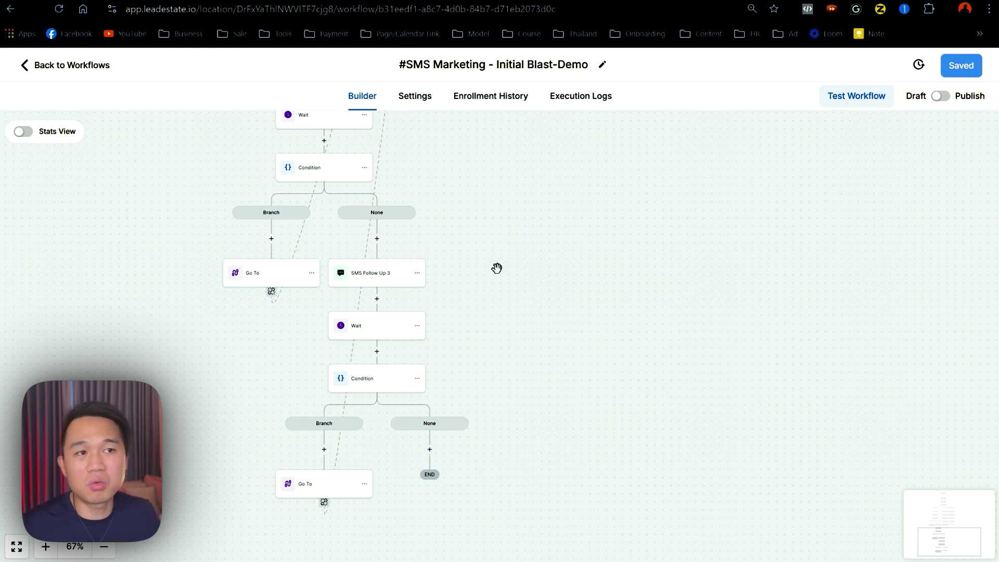
pyautogui.moveTo(498, 267); pyautogui.dragTo(524, 404)
# Return to the #SMS Marketing workflow list and create a new blank workflow
pyautogui.hotkey('alt', 'Left')
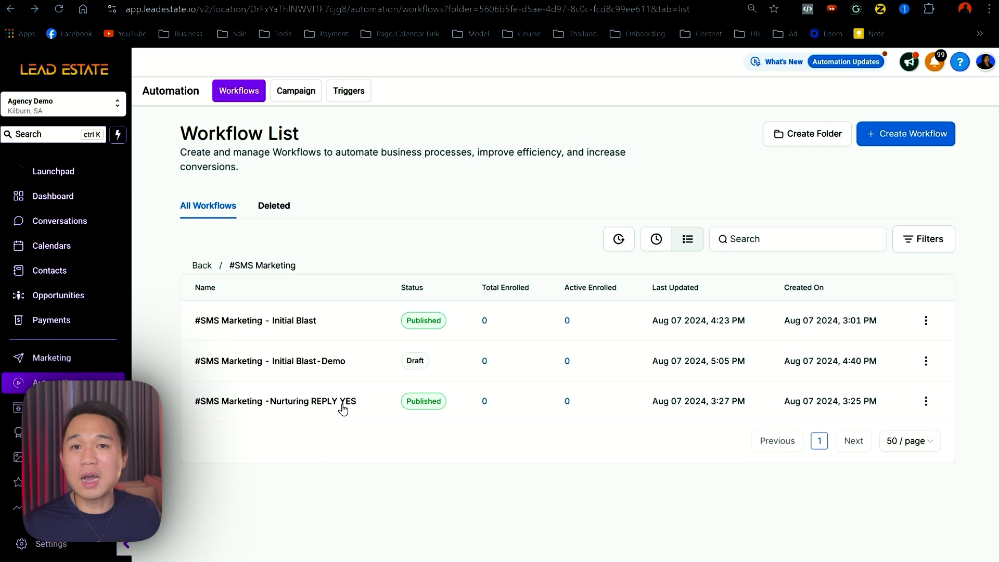
pyautogui.moveTo(364, 367); pyautogui.dragTo(279, 368)
pyautogui.click(369, 377)
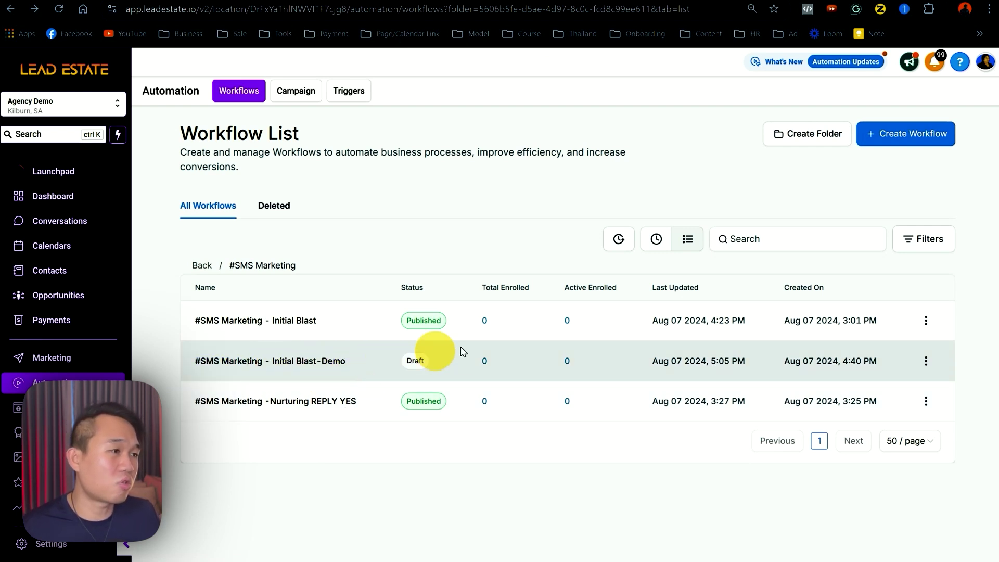
pyautogui.click(891, 140)
pyautogui.click(896, 185)
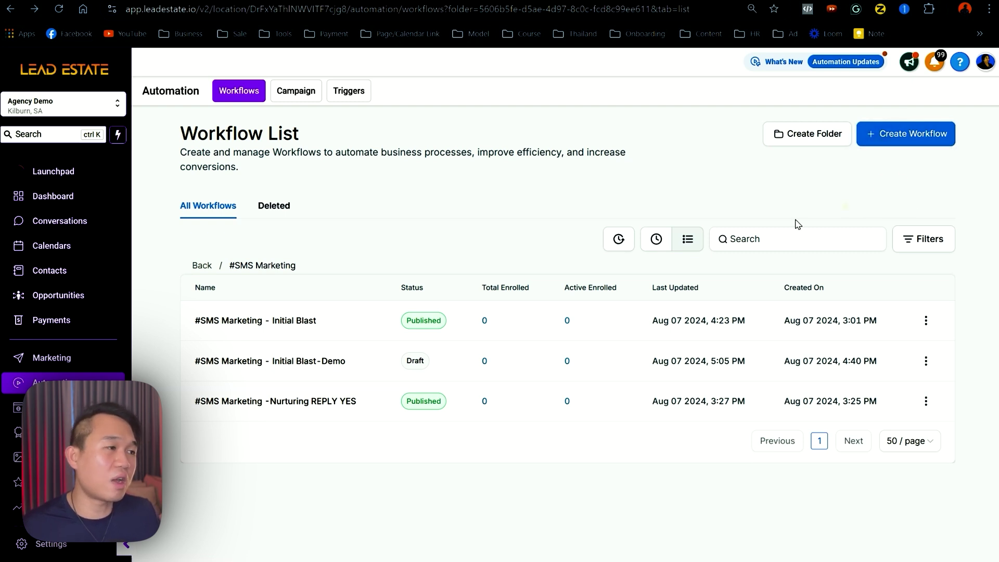
# Rename the new workflow as "#SMS Maketing - Nurturing Reply YES- Demo"
pyautogui.tripleClick(466, 66)
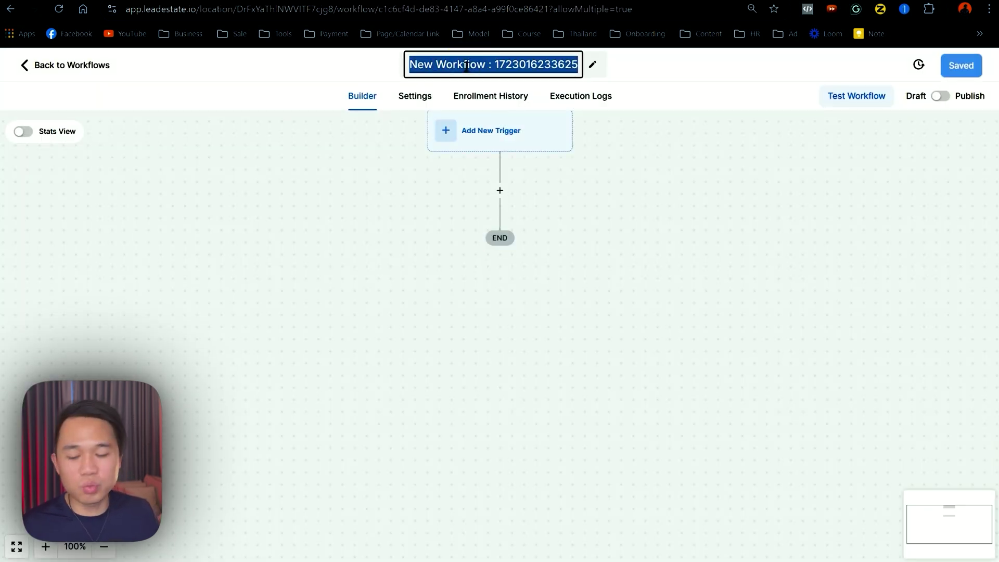
pyautogui.write('#SMSM')
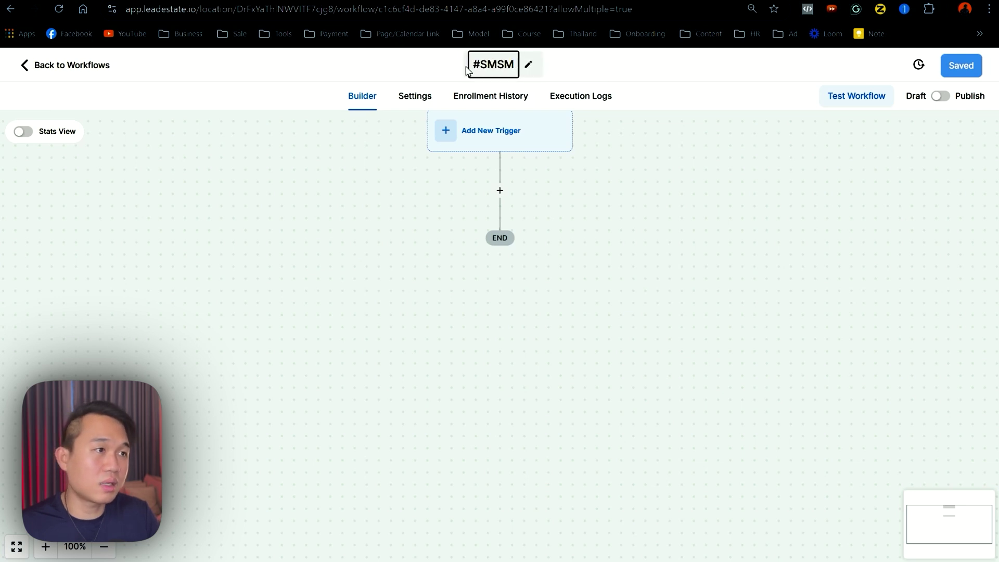
pyautogui.press('BackSpace')
pyautogui.write('Maketing -')
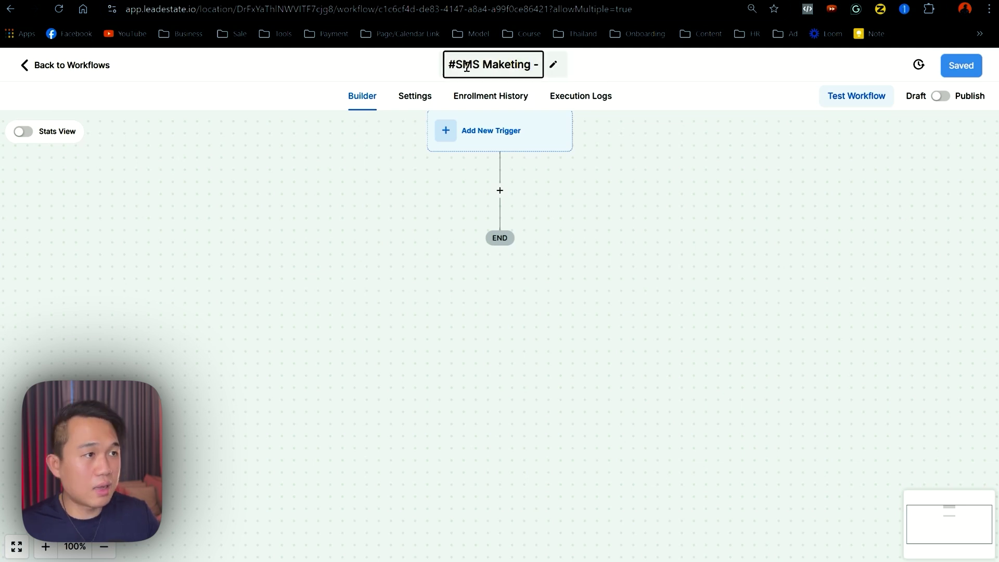
pyautogui.write(' Nurturing Reply ')
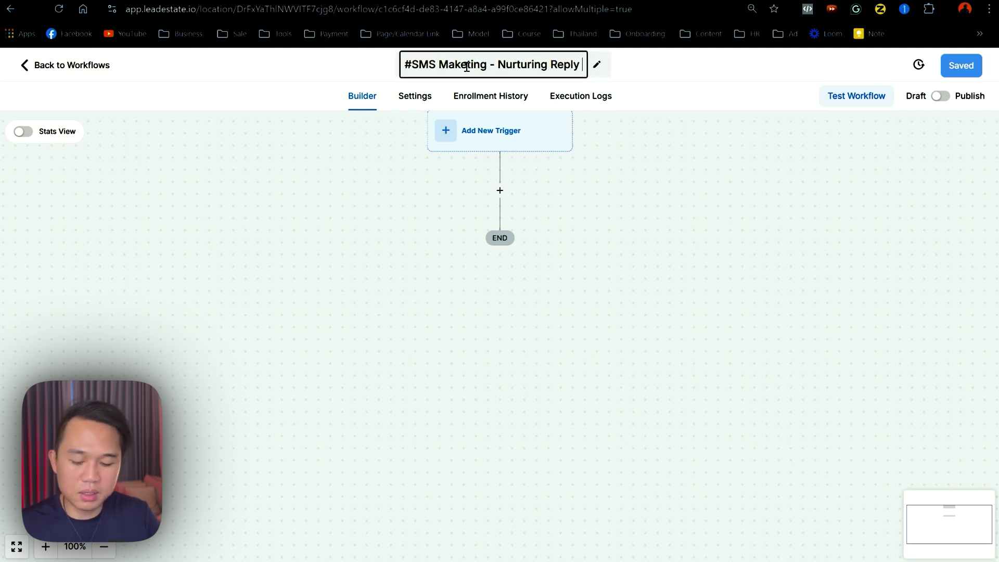
pyautogui.write('YES- Demo')
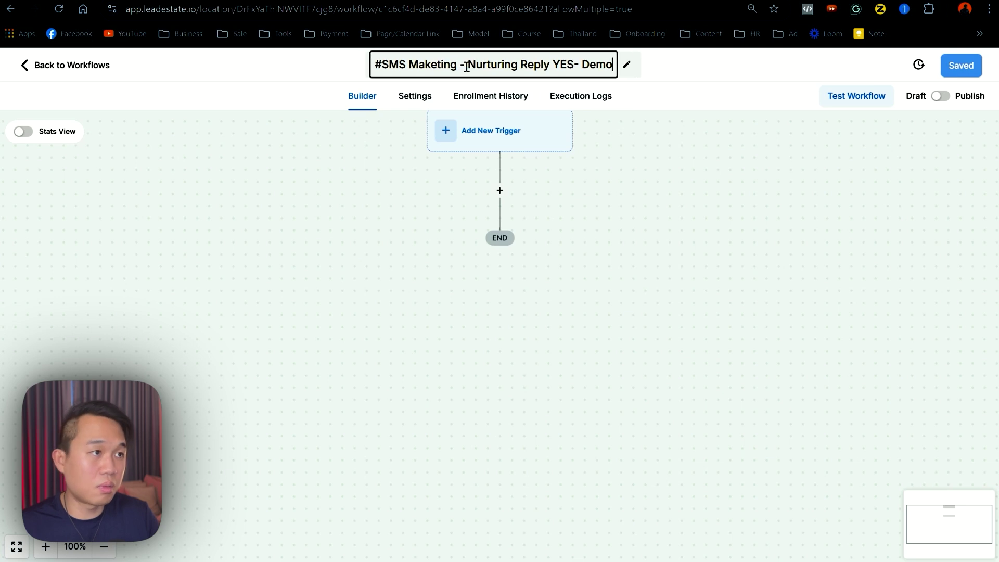
pyautogui.click(680, 310)
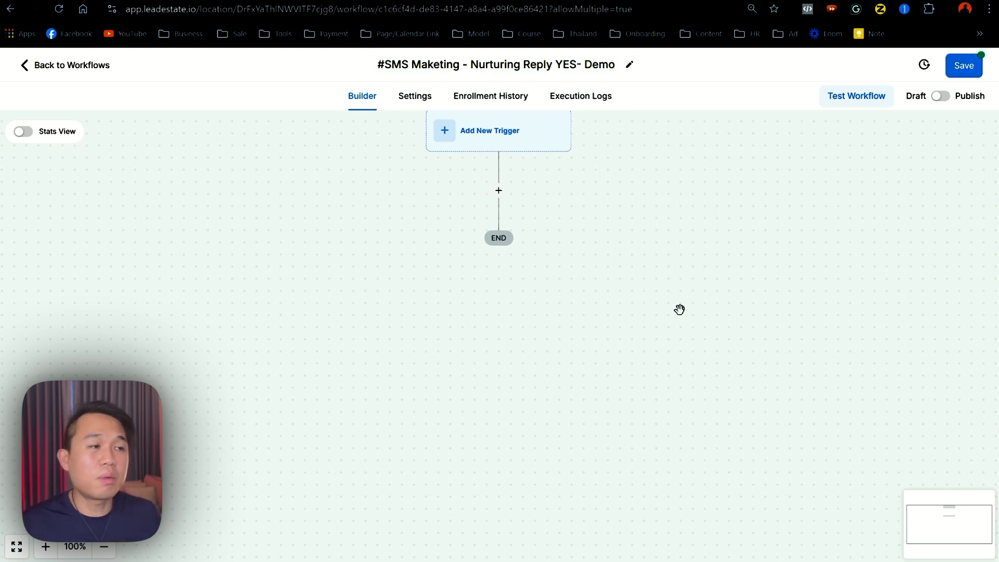
# Add an SMS action as the workflow's first step and begin its message with "Great, Here is our booking link"
pyautogui.click(499, 191)
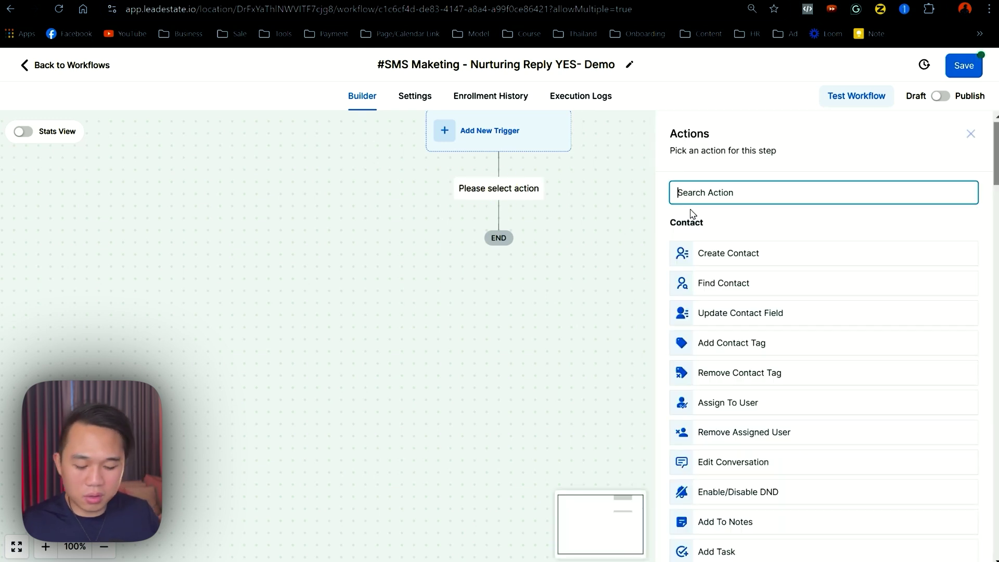
pyautogui.write('sms')
pyautogui.click(712, 252)
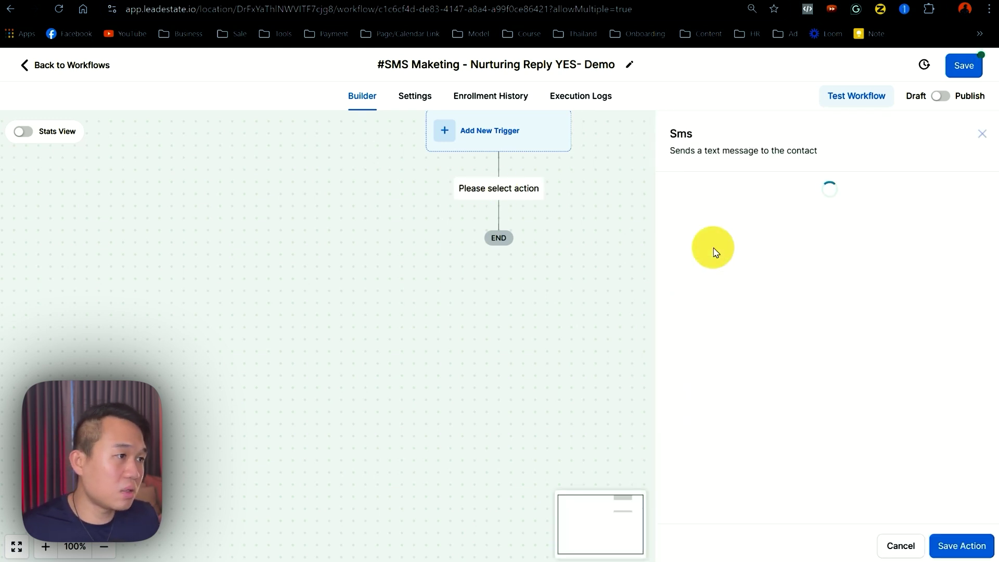
pyautogui.click(732, 389)
pyautogui.write('Grea')
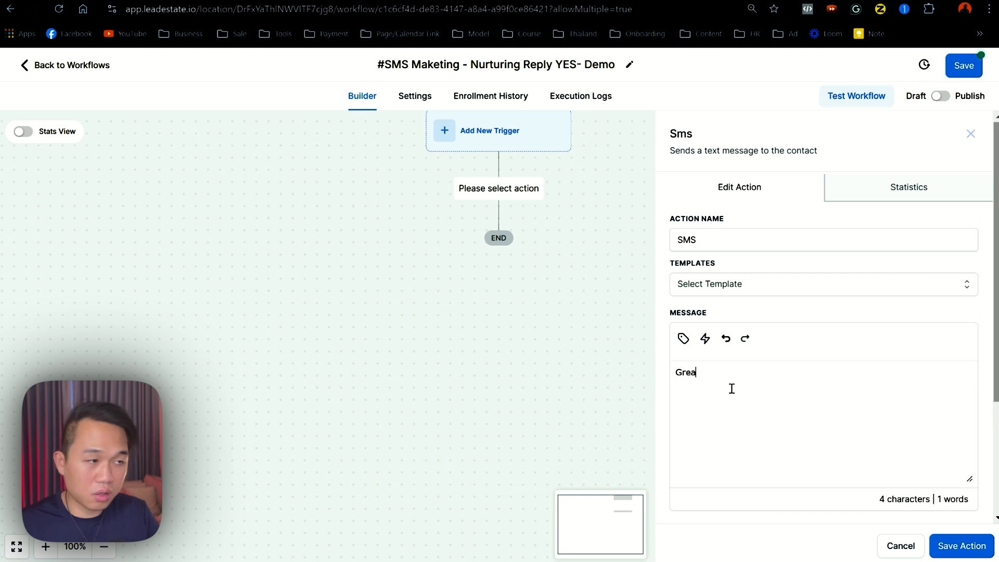
pyautogui.write('t, Here ')
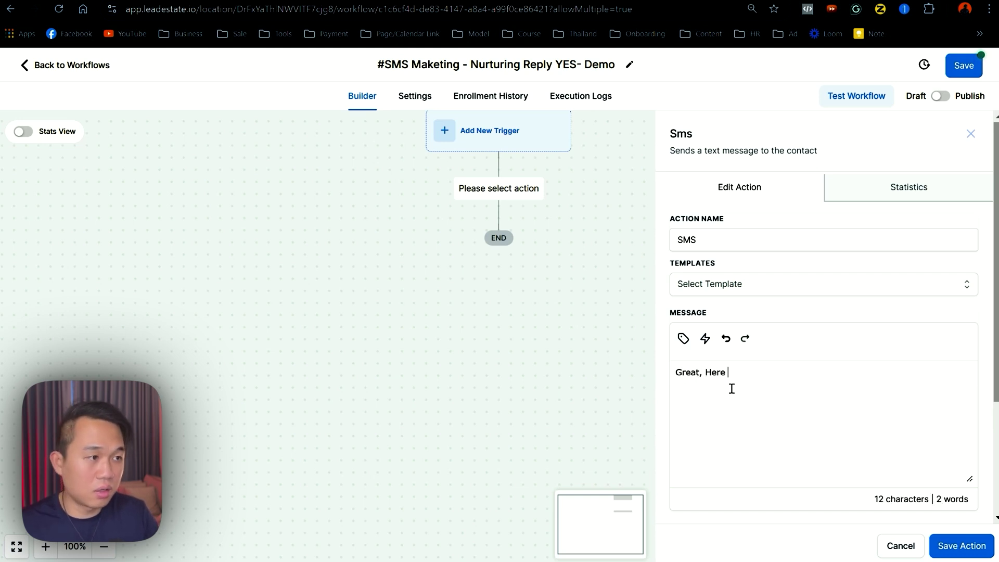
pyautogui.write('is our boo')
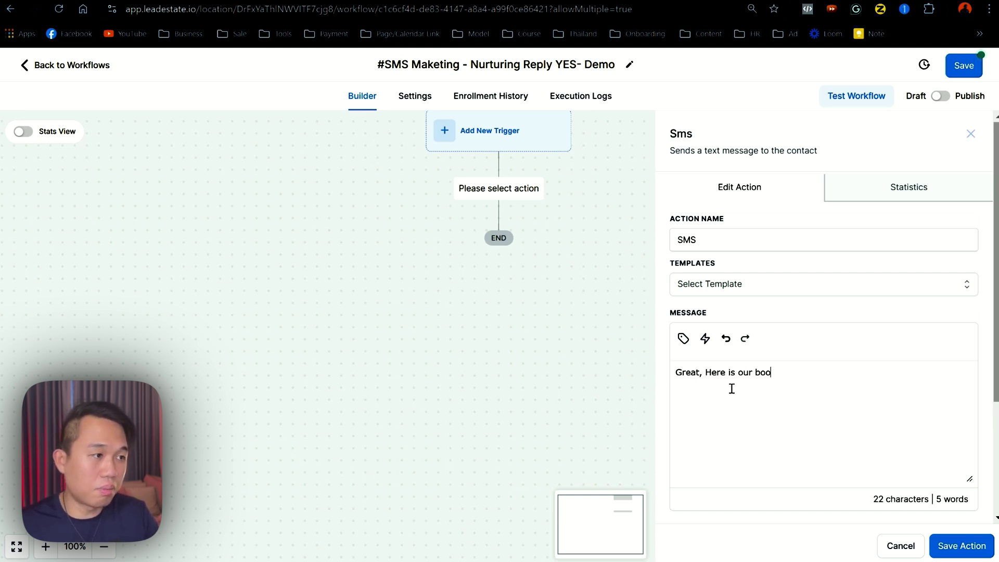
pyautogui.write('king link')
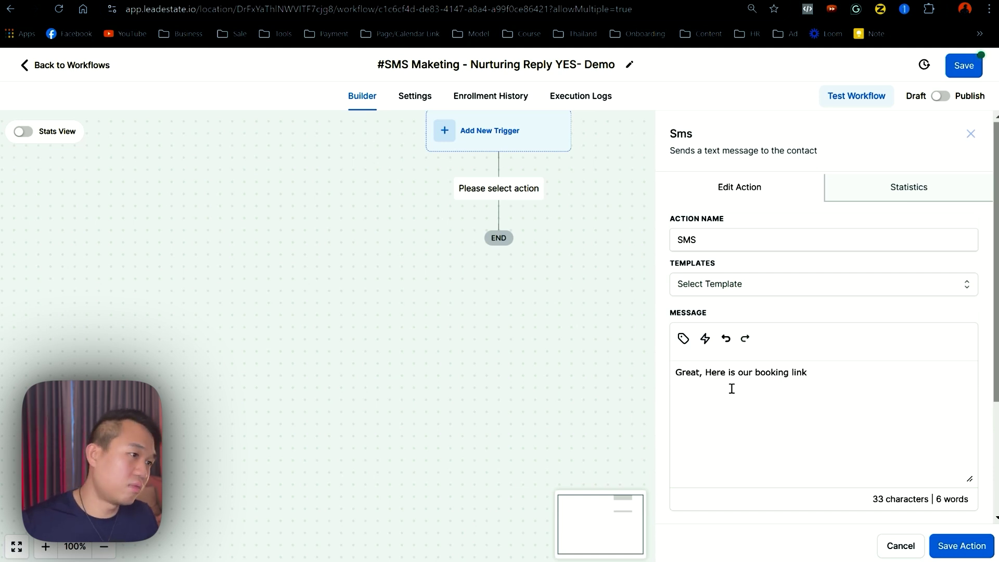
pyautogui.click(683, 338)
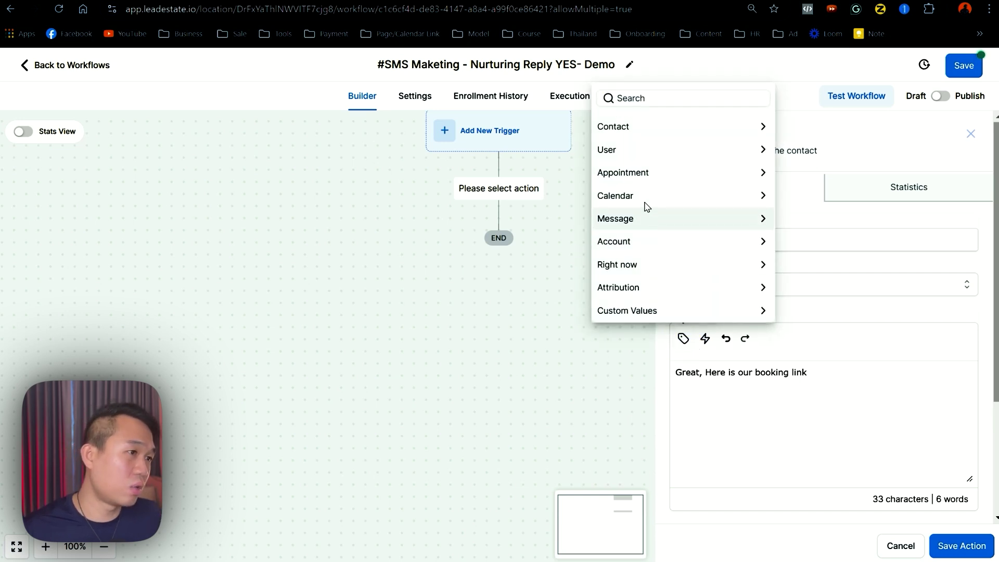
pyautogui.click(608, 150)
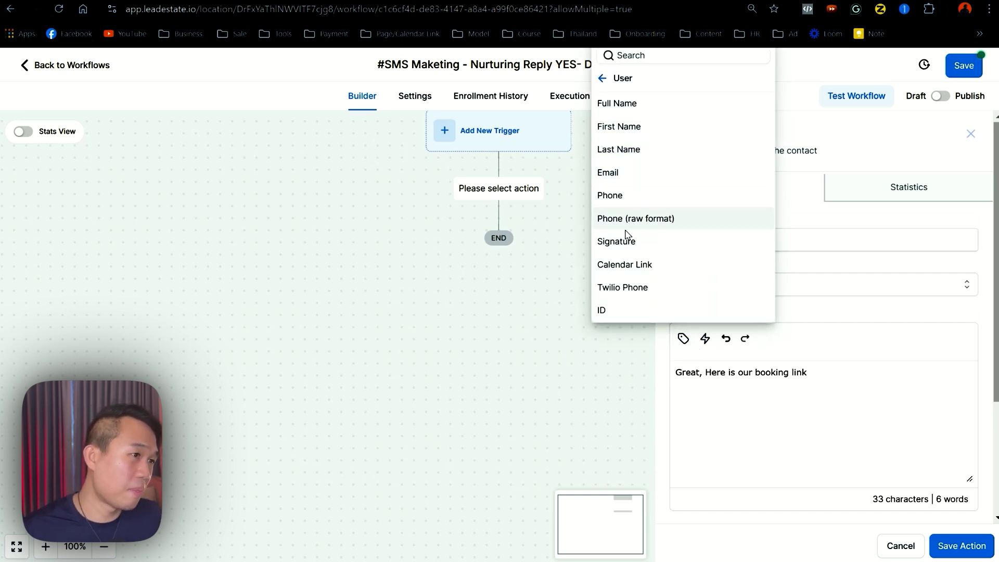
pyautogui.click(630, 264)
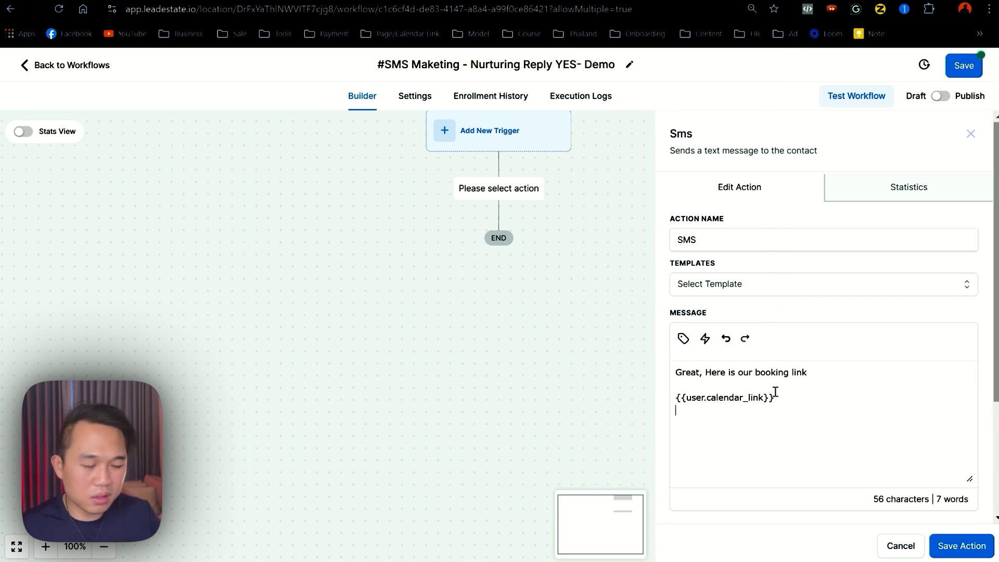
pyautogui.write('www.')
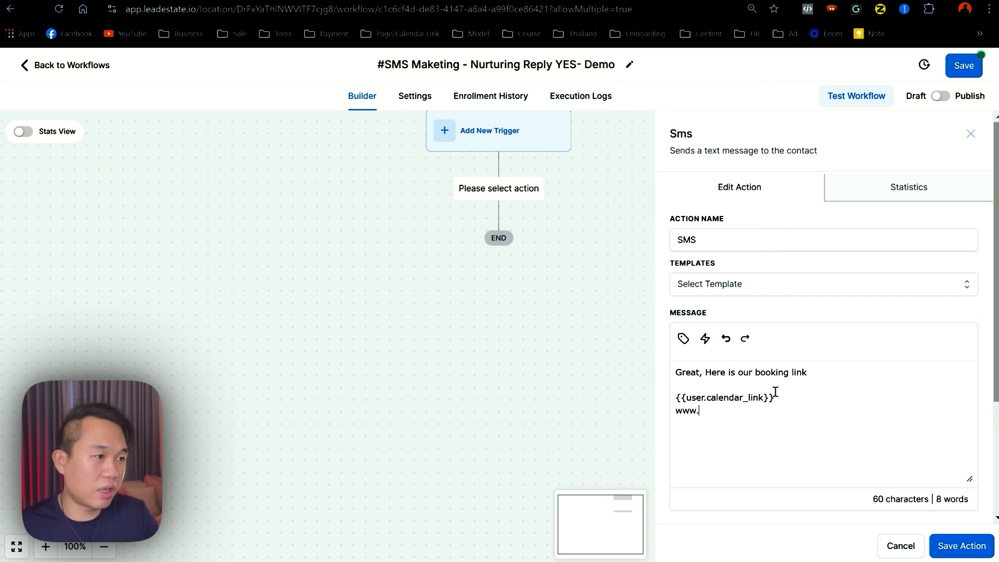
pyautogui.write('my book')
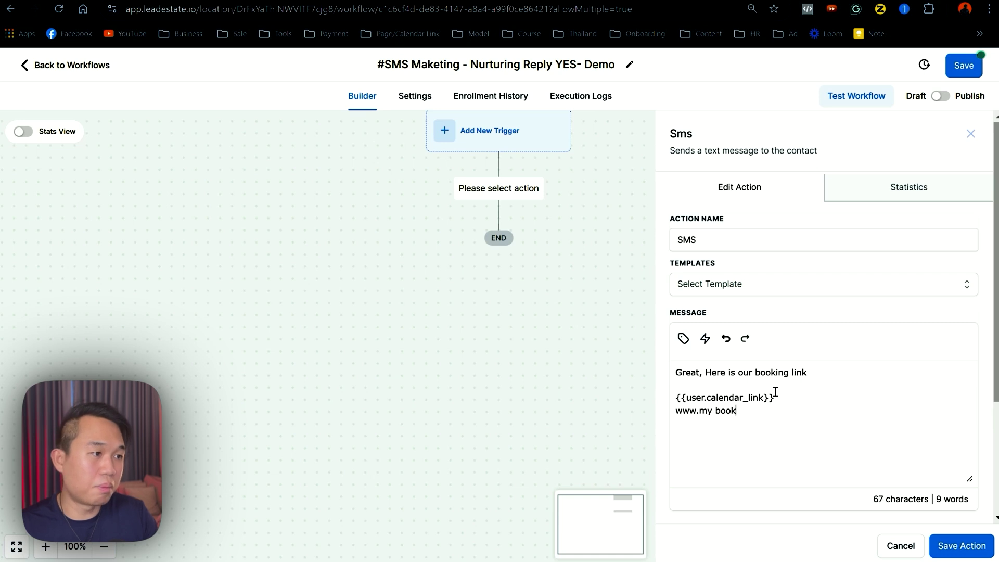
pyautogui.write('ing.com')
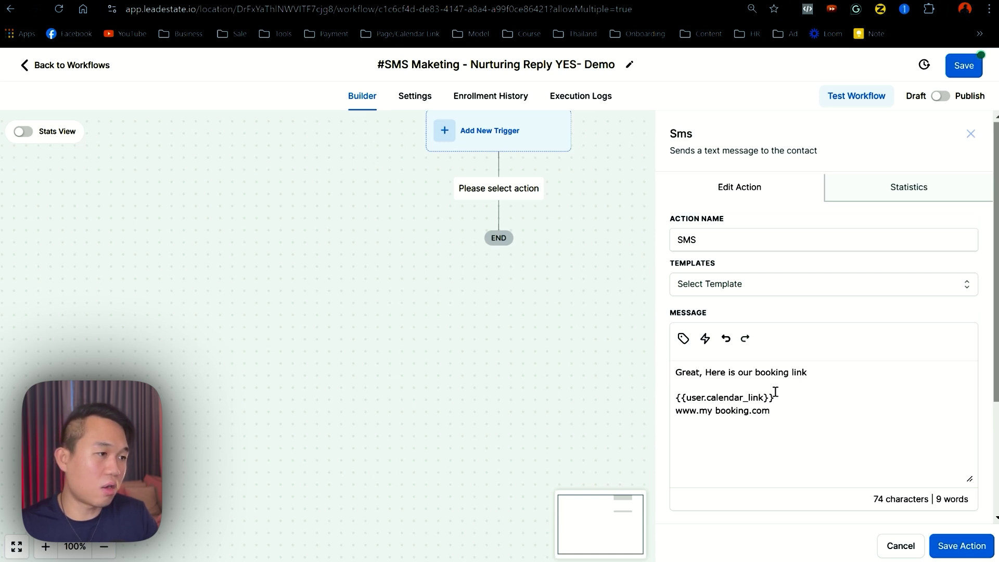
pyautogui.click(714, 412)
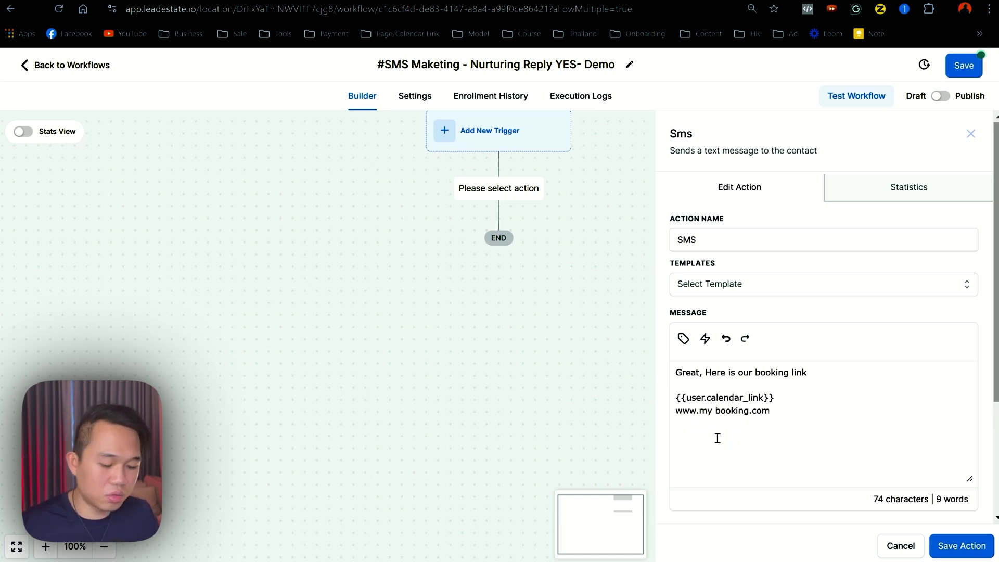
pyautogui.press('BackSpace')
pyautogui.click(782, 415)
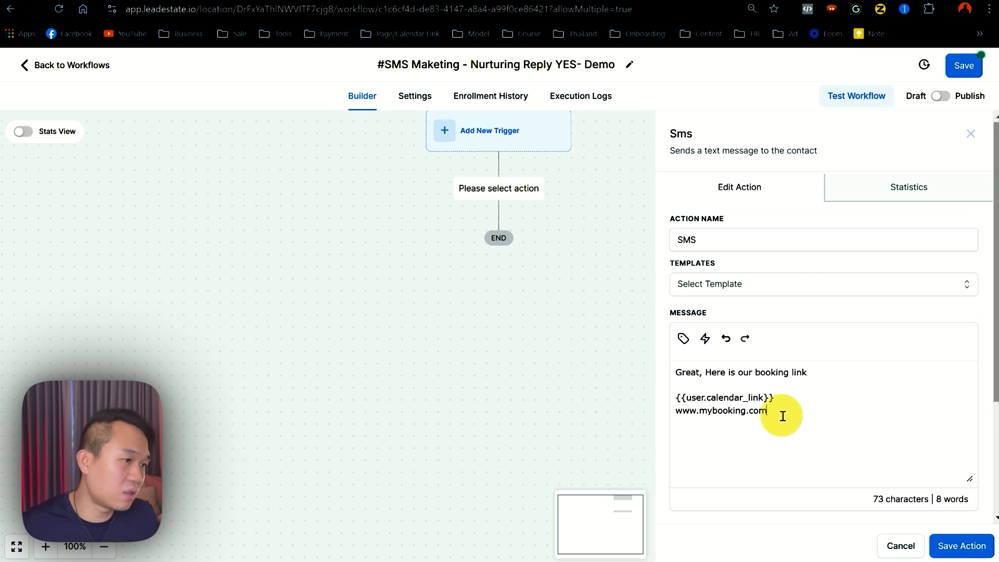
# End the SMS with "Let me know once you have booked so i can send you all the bonuses." and save the action
pyautogui.press('Return')
pyautogui.press('Return')
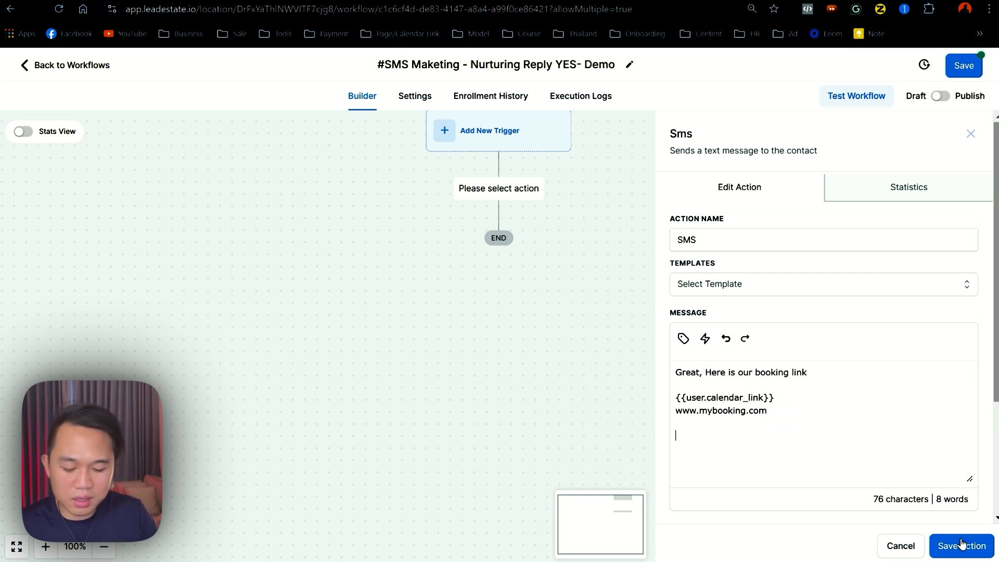
pyautogui.write('Let me know ')
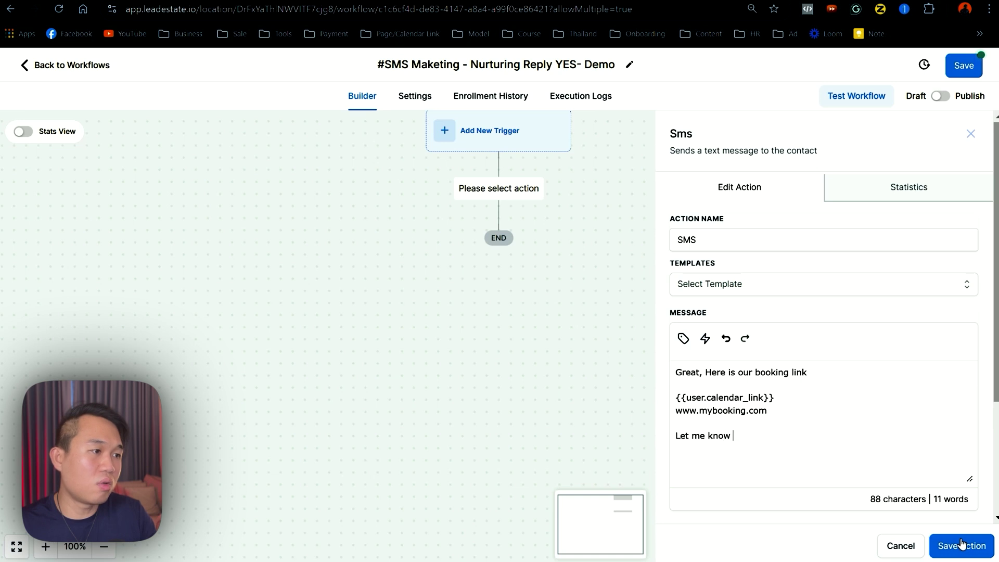
pyautogui.write('once you have boo')
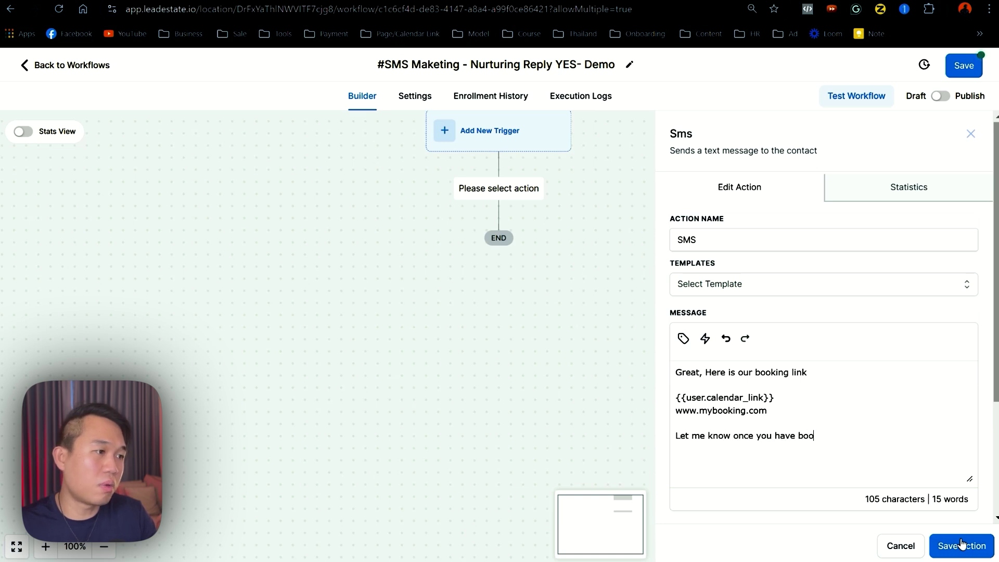
pyautogui.write('ked so i can s')
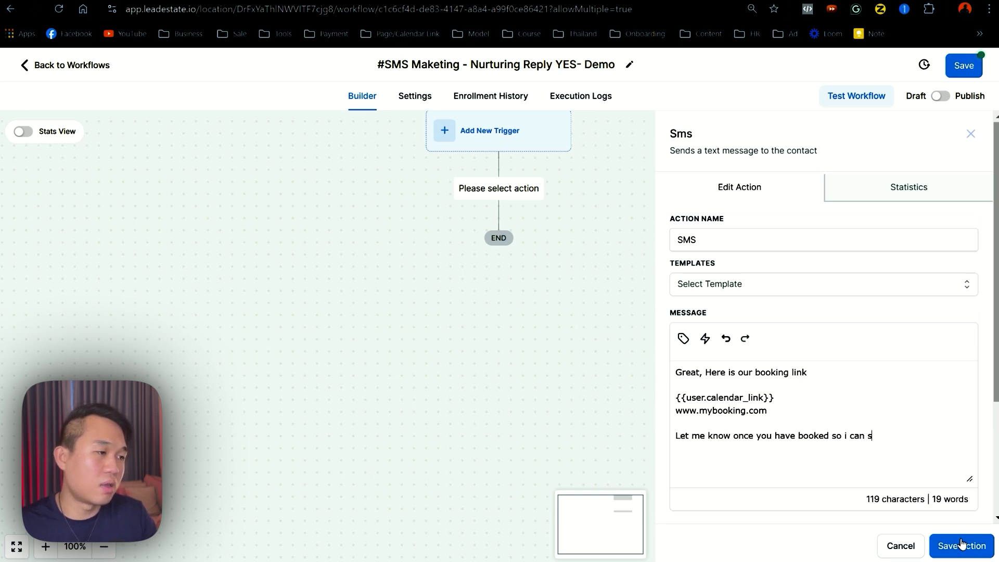
pyautogui.write('end you all the ')
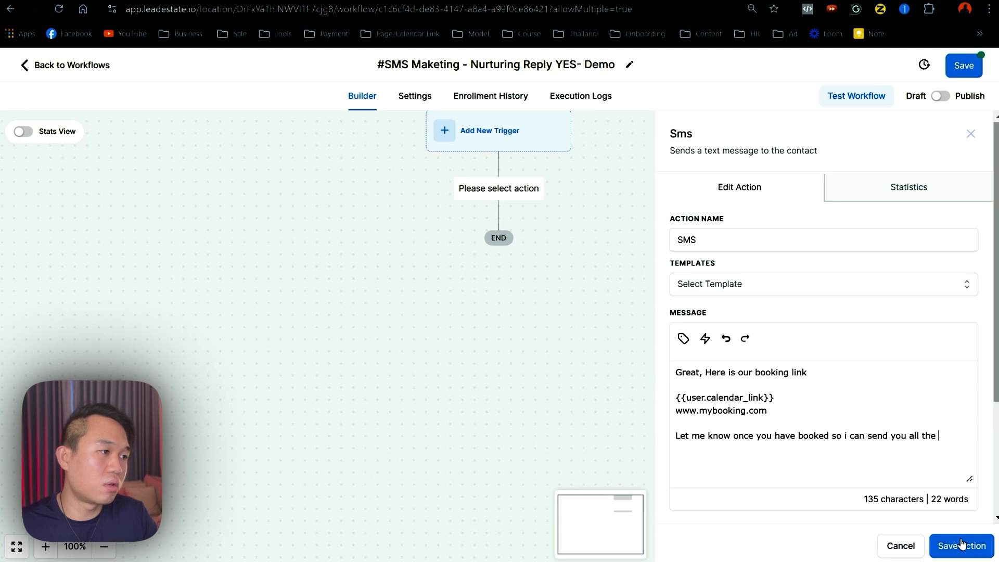
pyautogui.write('bonuses.')
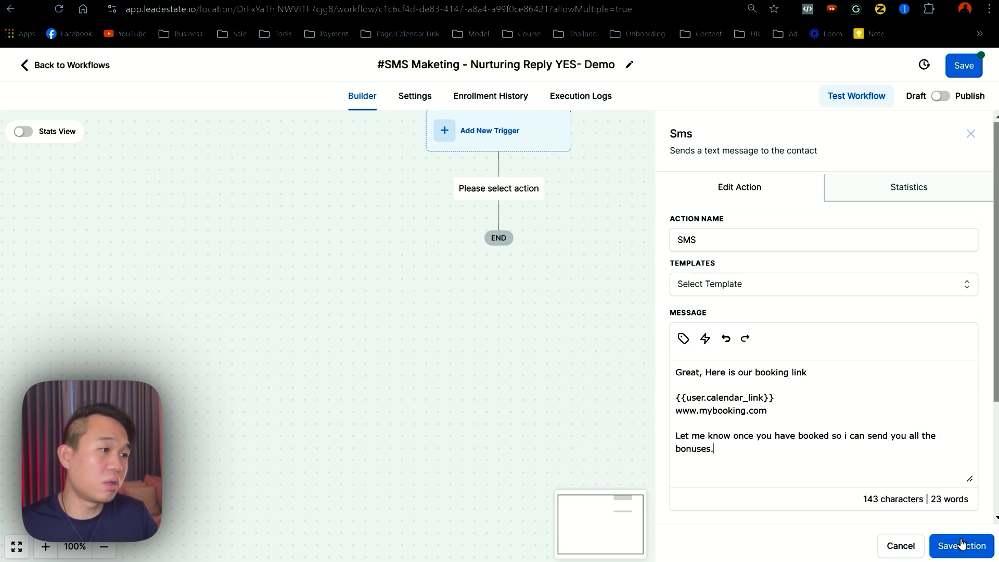
pyautogui.moveTo(796, 416); pyautogui.dragTo(680, 401)
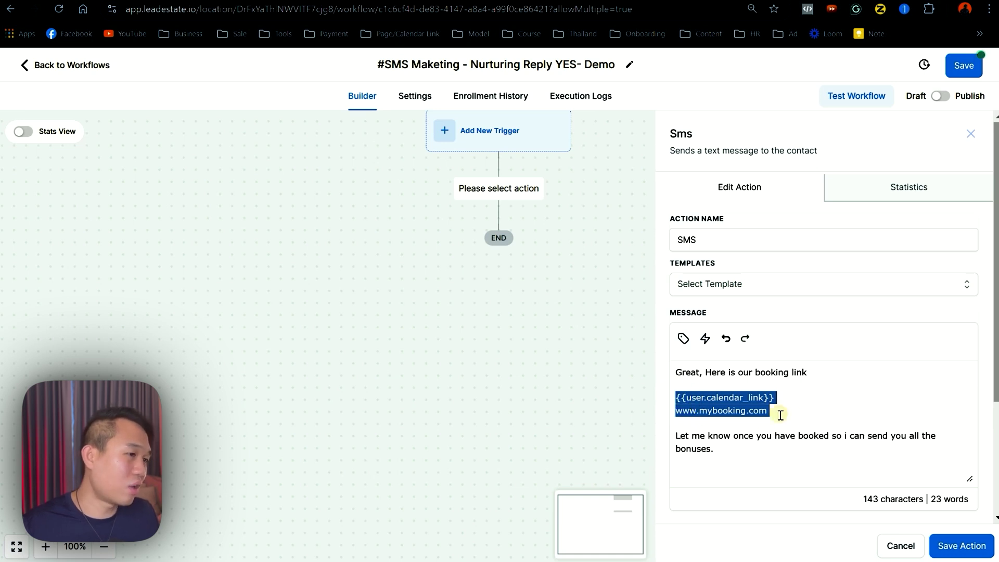
pyautogui.moveTo(779, 415); pyautogui.dragTo(679, 401)
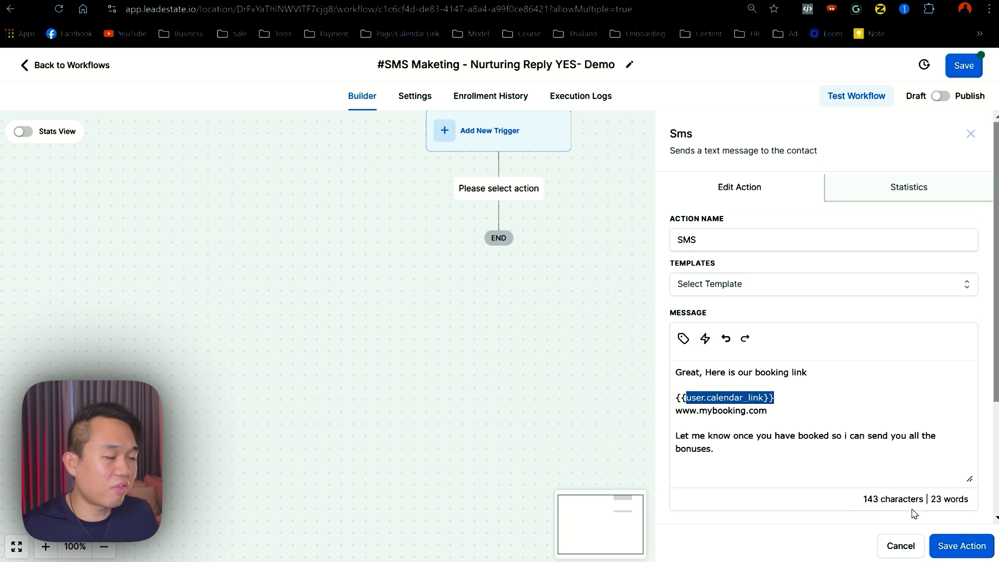
pyautogui.click(961, 546)
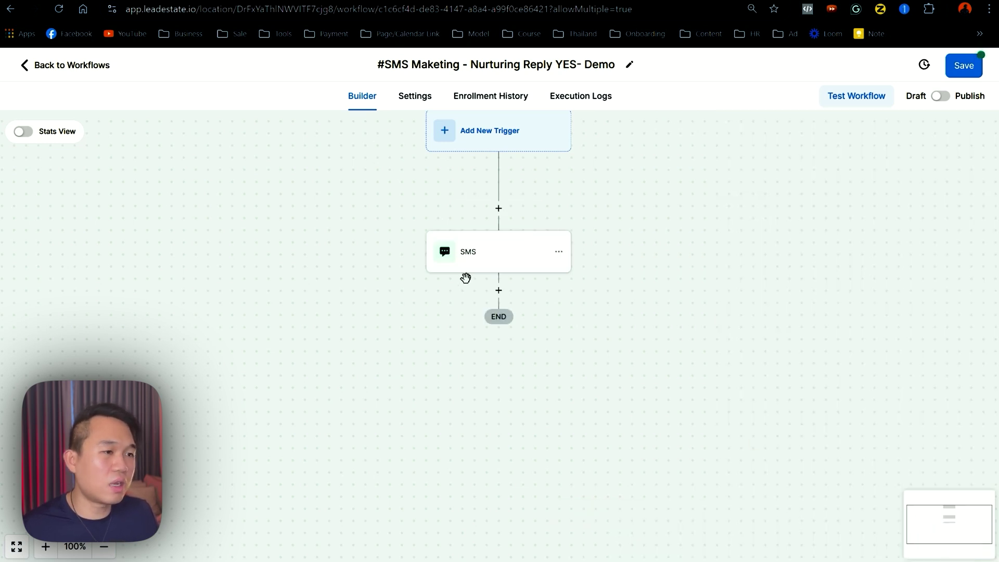
# Add a Wait action below the SMS with a time delay of 1 day, and save the action and the workflow
pyautogui.click(498, 290)
pyautogui.write('wait')
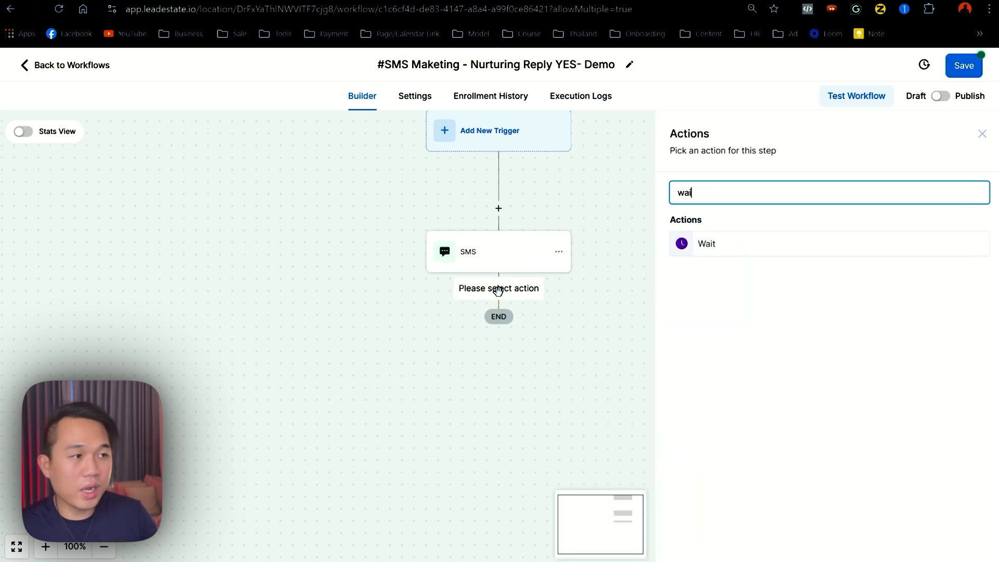
pyautogui.press('Return')
pyautogui.write('1')
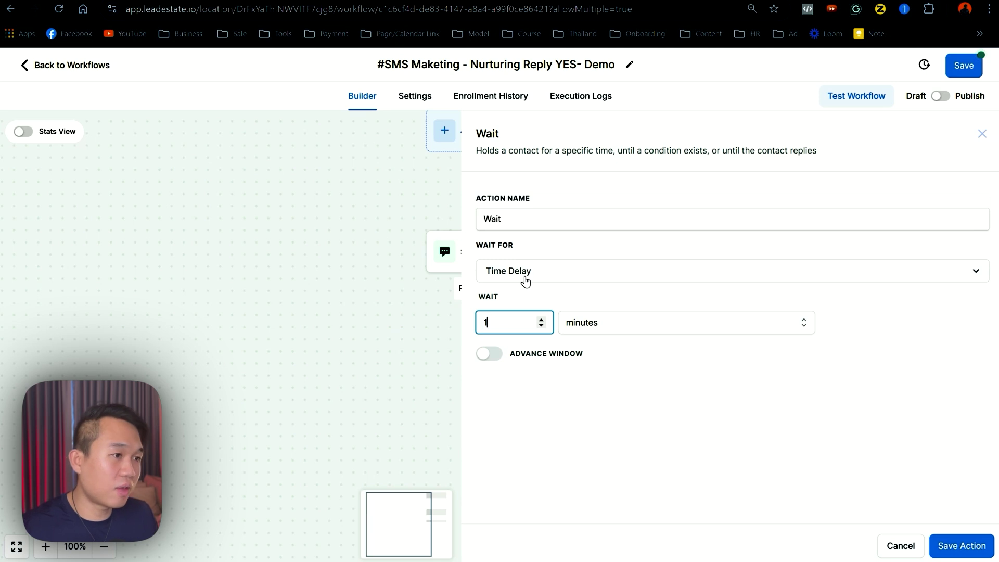
pyautogui.click(526, 278)
pyautogui.click(532, 357)
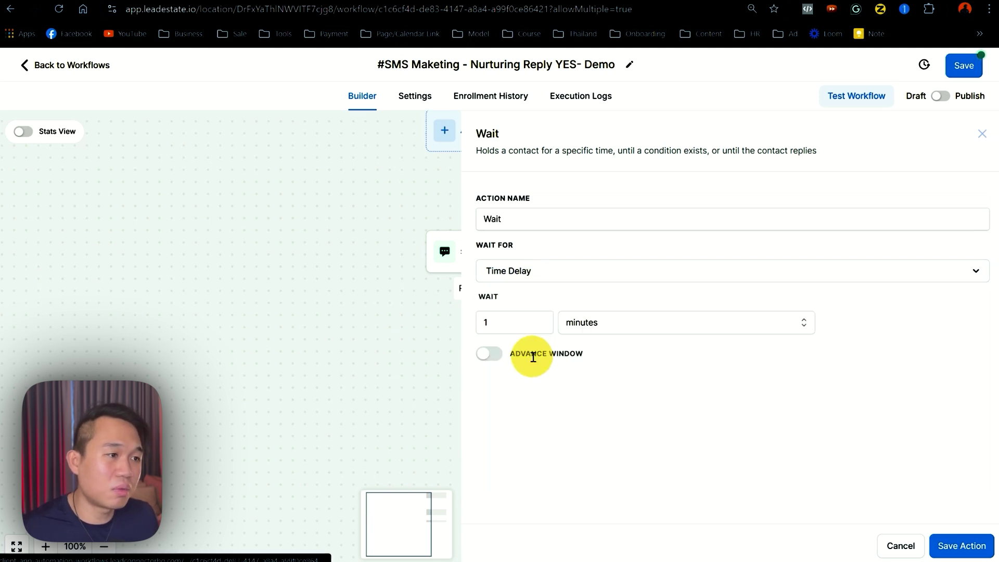
pyautogui.click(589, 322)
pyautogui.click(585, 394)
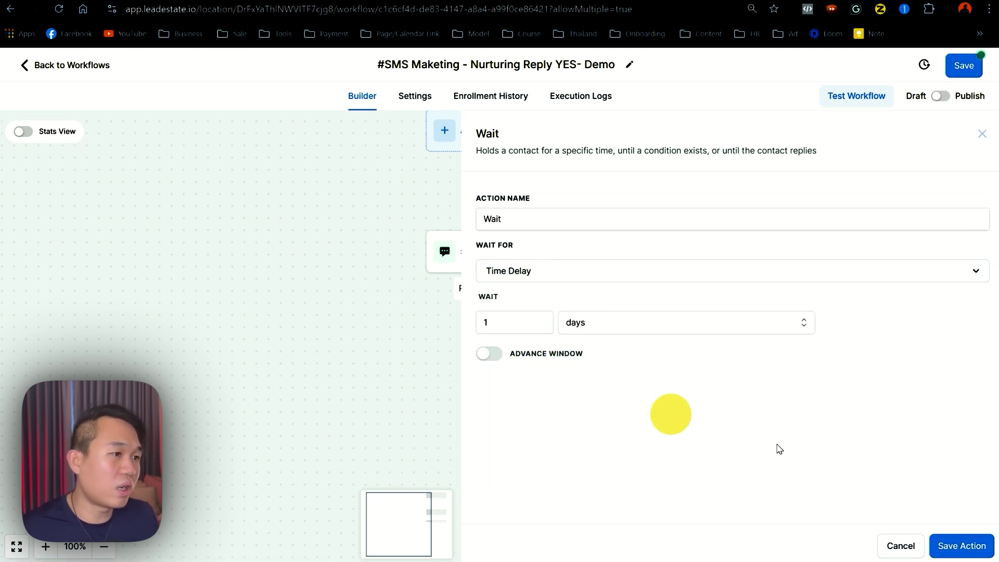
pyautogui.click(962, 545)
pyautogui.click(965, 77)
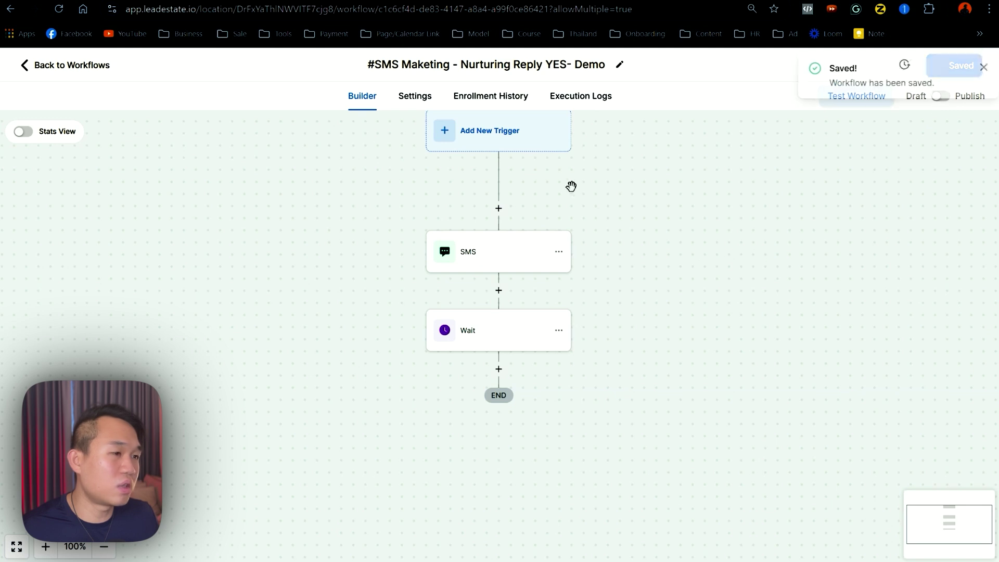
pyautogui.click(500, 368)
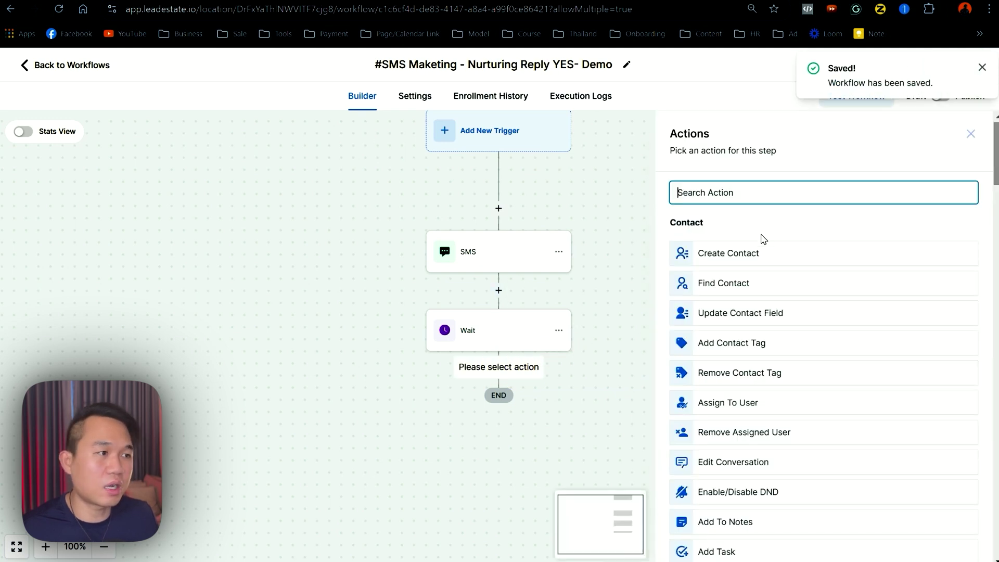
pyautogui.click(982, 67)
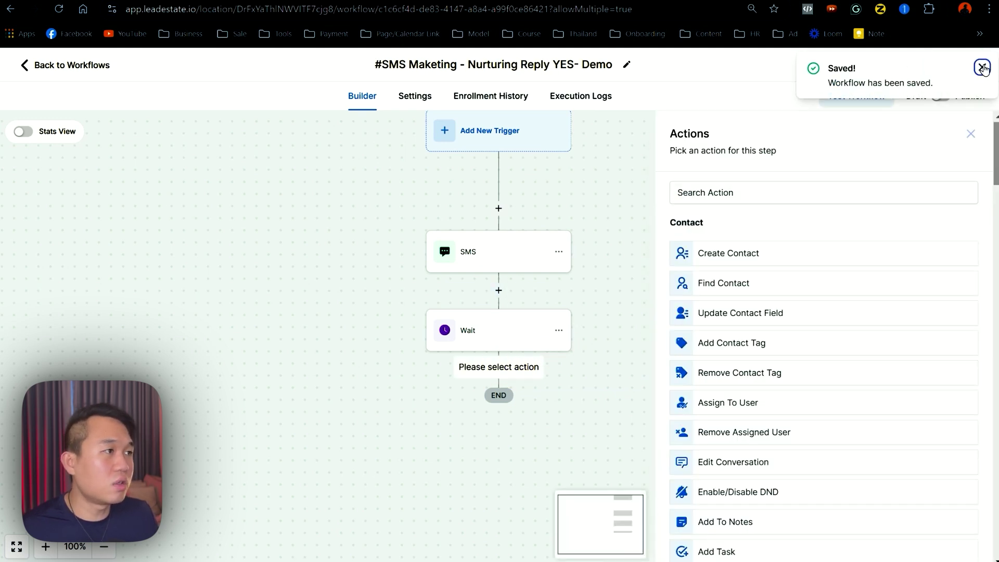
pyautogui.click(973, 133)
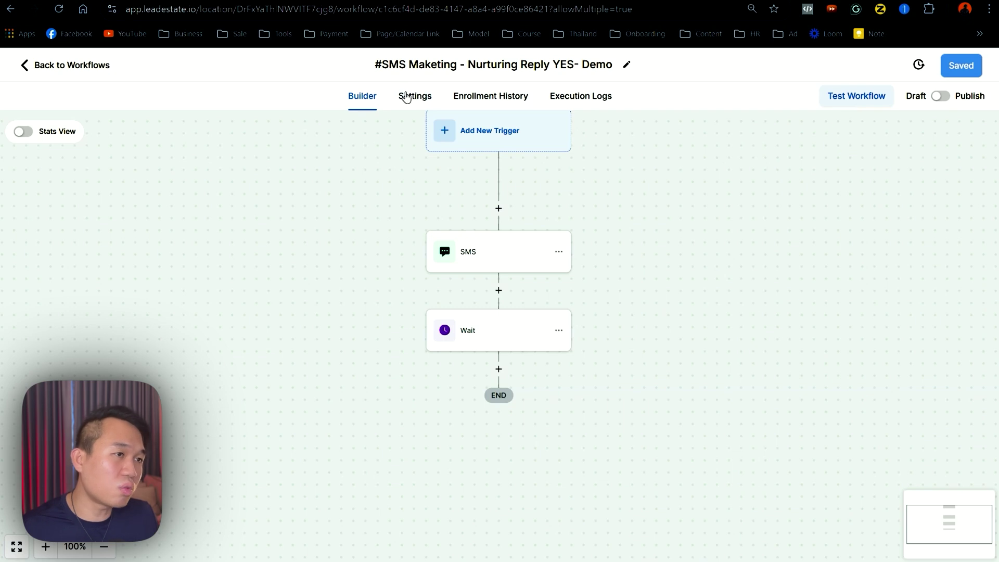
# Turn on Stop on response in the workflow settings and save the workflow
pyautogui.click(410, 98)
pyautogui.click(133, 300)
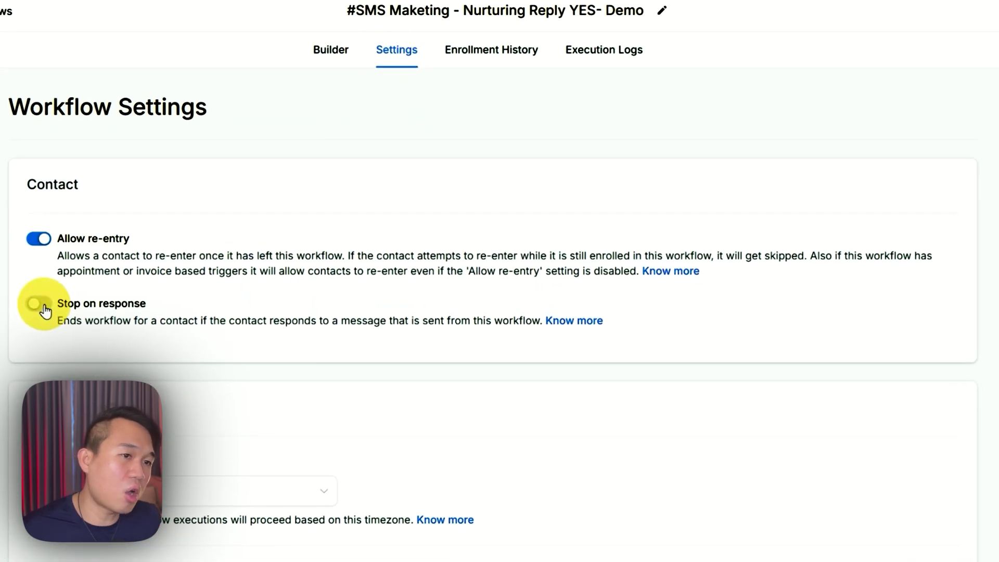
pyautogui.moveTo(56, 304); pyautogui.dragTo(163, 312)
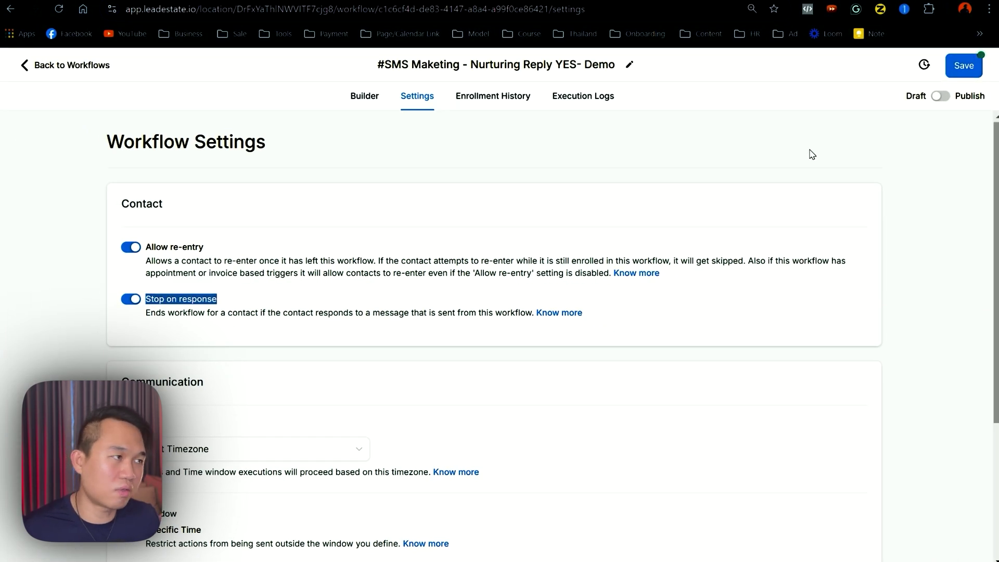
pyautogui.click(963, 65)
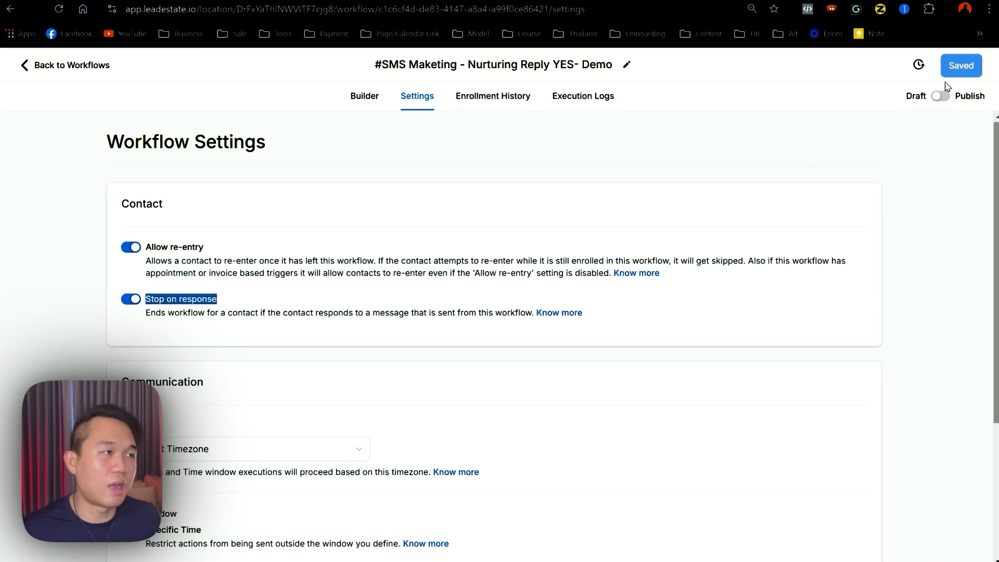
# Copy the SMS and all actions from it onward, and place the copies in the builder below the Wait action
pyautogui.click(365, 96)
pyautogui.moveTo(401, 353); pyautogui.dragTo(261, 353)
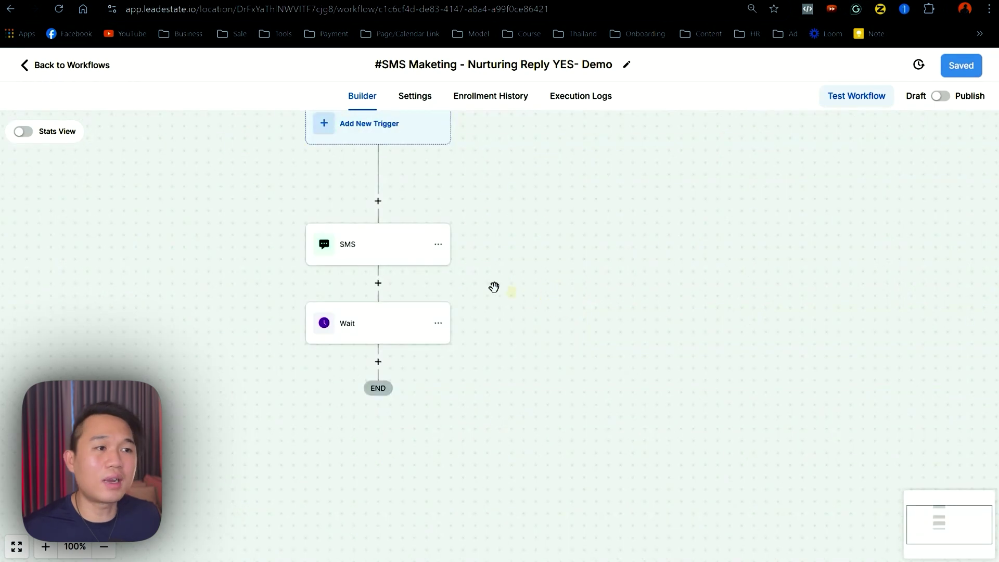
pyautogui.click(440, 246)
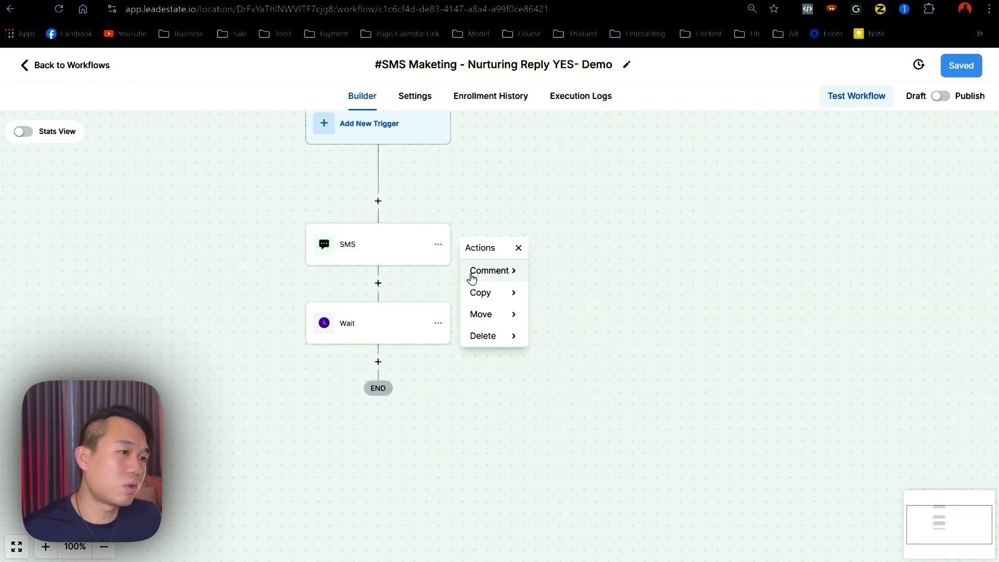
pyautogui.click(511, 292)
pyautogui.click(539, 295)
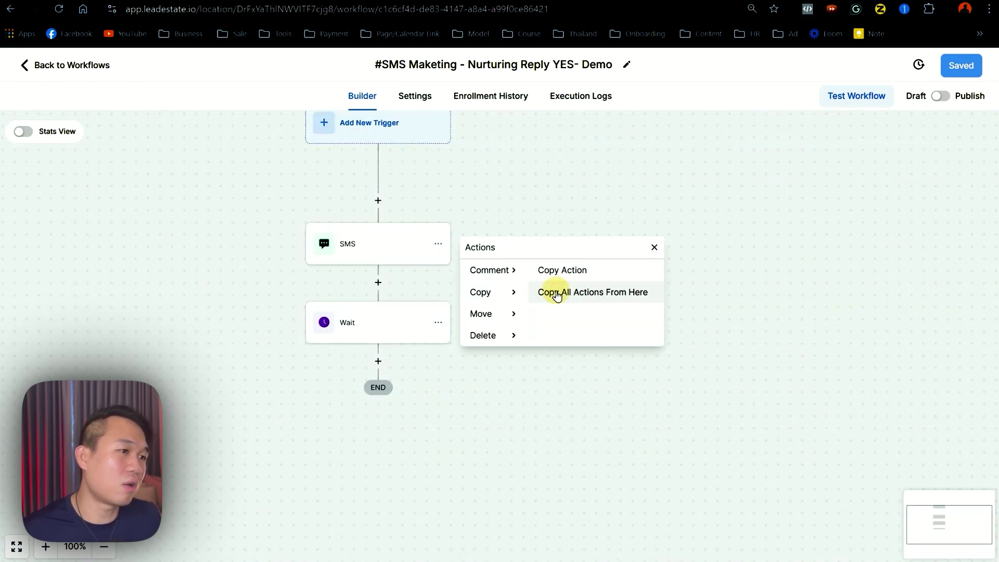
pyautogui.click(391, 364)
# Rename the first Wait action as "Wait 1 days" and save the action
pyautogui.moveTo(497, 388); pyautogui.dragTo(532, 302)
pyautogui.click(432, 240)
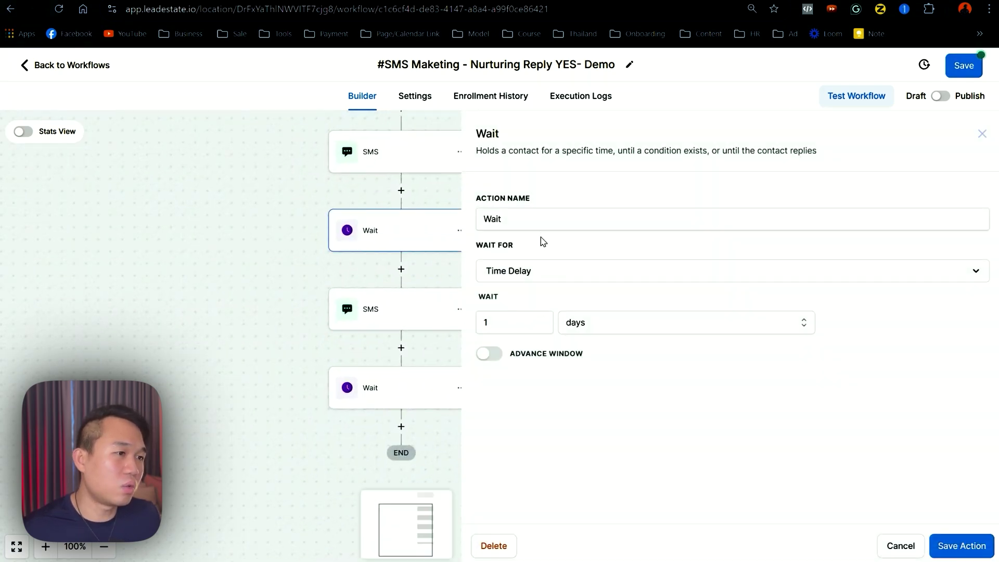
pyautogui.click(543, 221)
pyautogui.write('1 days')
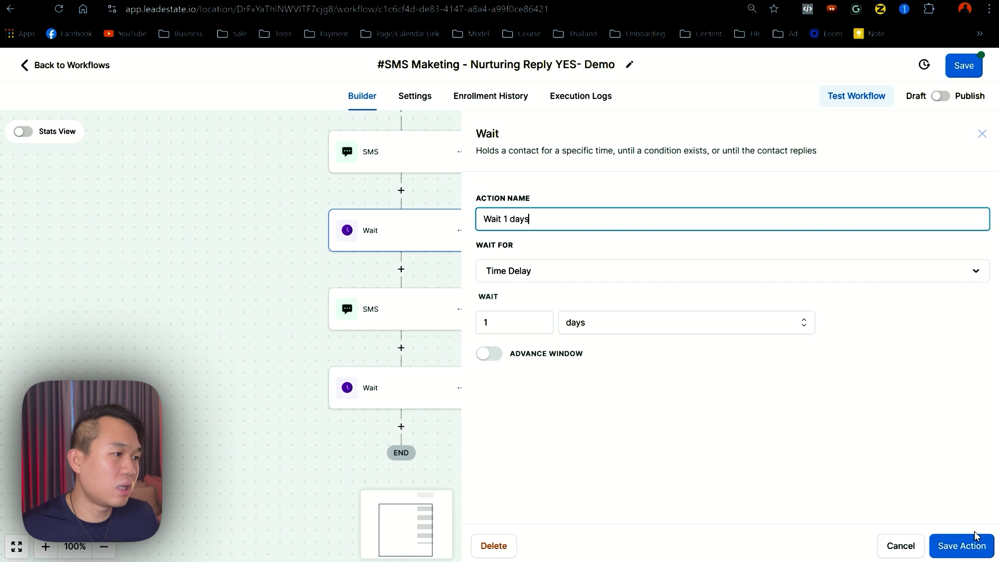
pyautogui.click(973, 544)
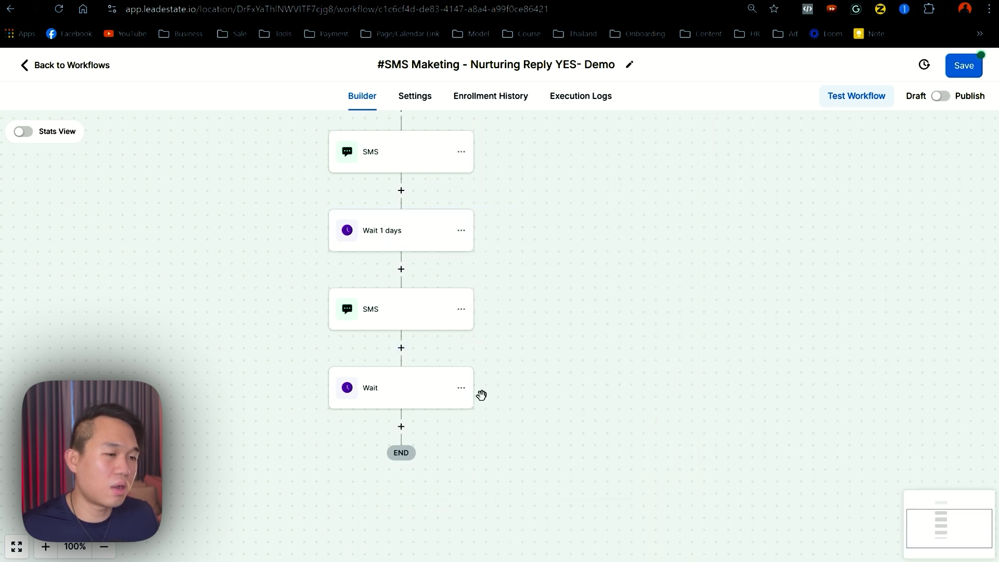
# Delete the closing sentence about bonuses and the "Great, Here is our booking link" line from the second SMS
pyautogui.moveTo(482, 394); pyautogui.dragTo(432, 279)
pyautogui.click(408, 252)
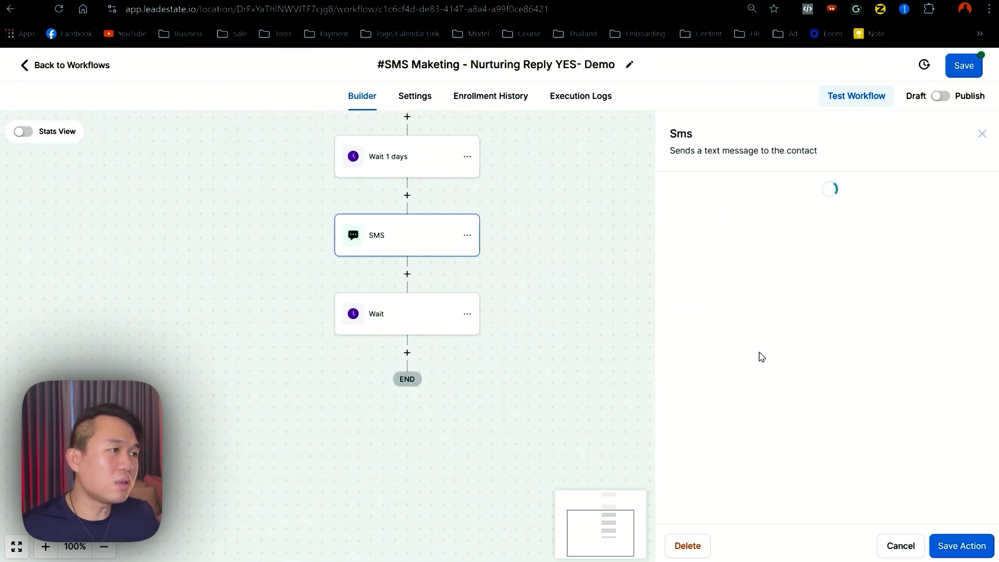
pyautogui.moveTo(782, 457); pyautogui.dragTo(674, 435)
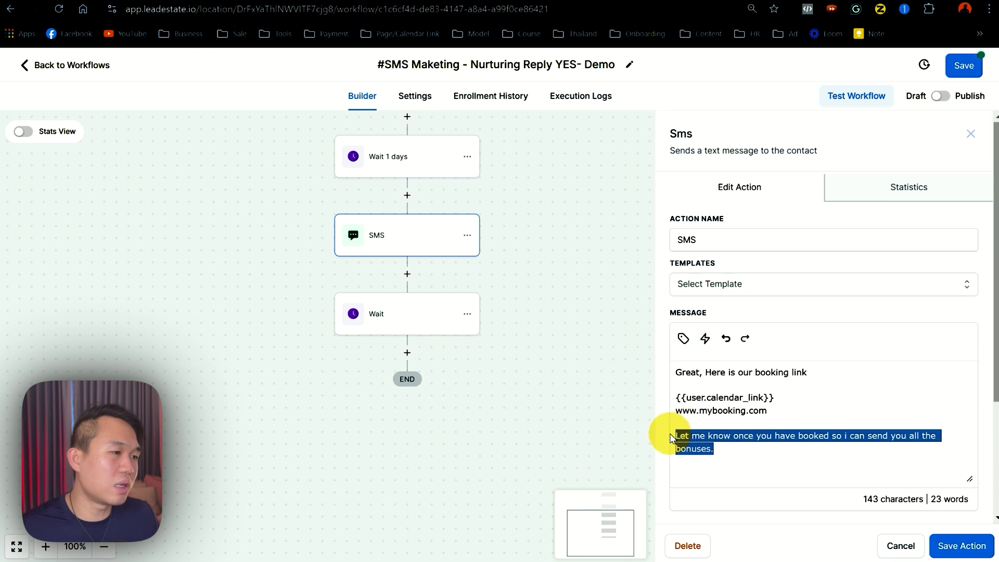
pyautogui.press('BackSpace')
pyautogui.moveTo(808, 373); pyautogui.dragTo(671, 380)
pyautogui.press('BackSpace')
# Begin the second SMS with the contact's First Name custom value followed by ", does the link work? are you able to book fine?"
pyautogui.click(684, 339)
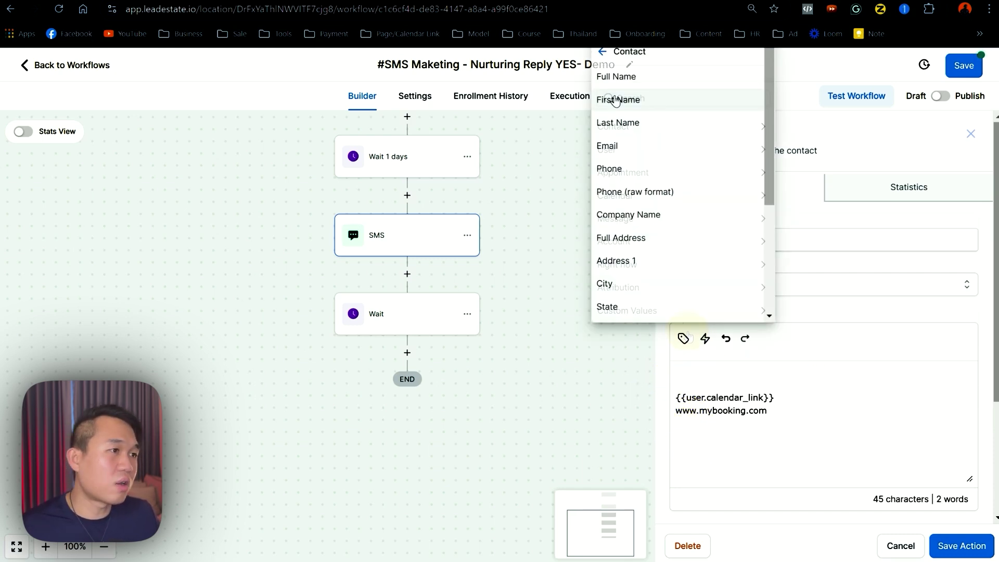
pyautogui.click(604, 98)
pyautogui.write(', does the l')
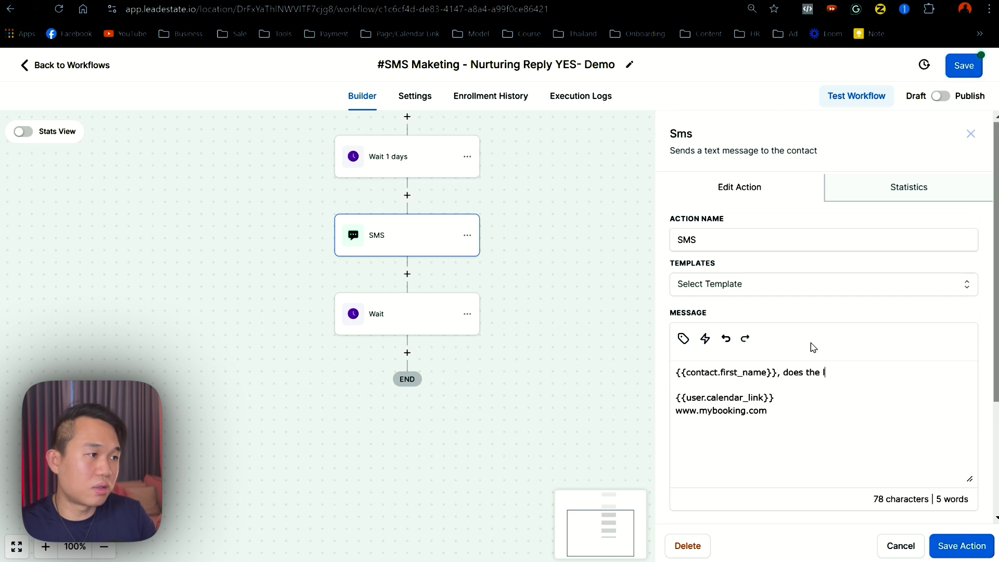
pyautogui.write('ink work?')
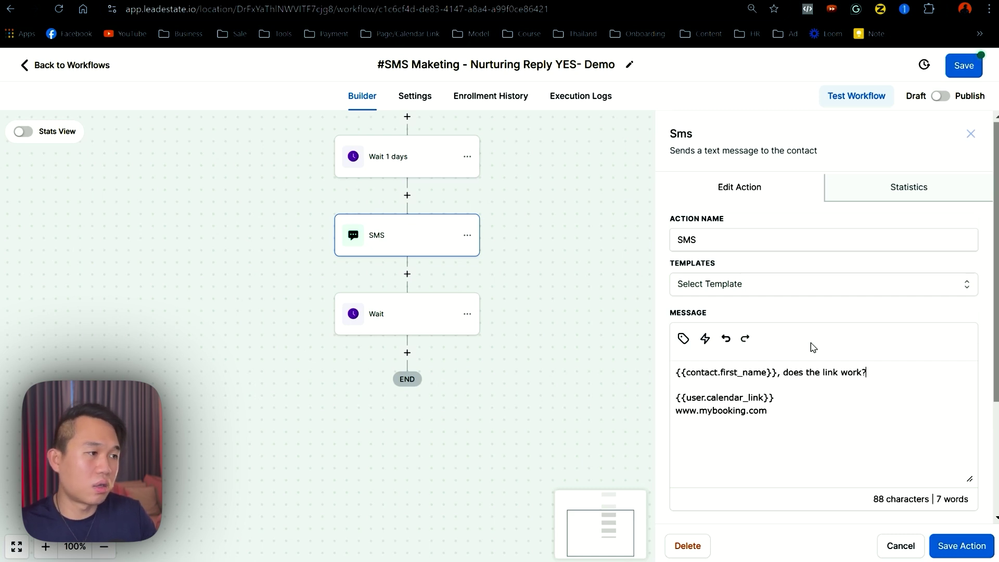
pyautogui.write(' are you able to book fine?')
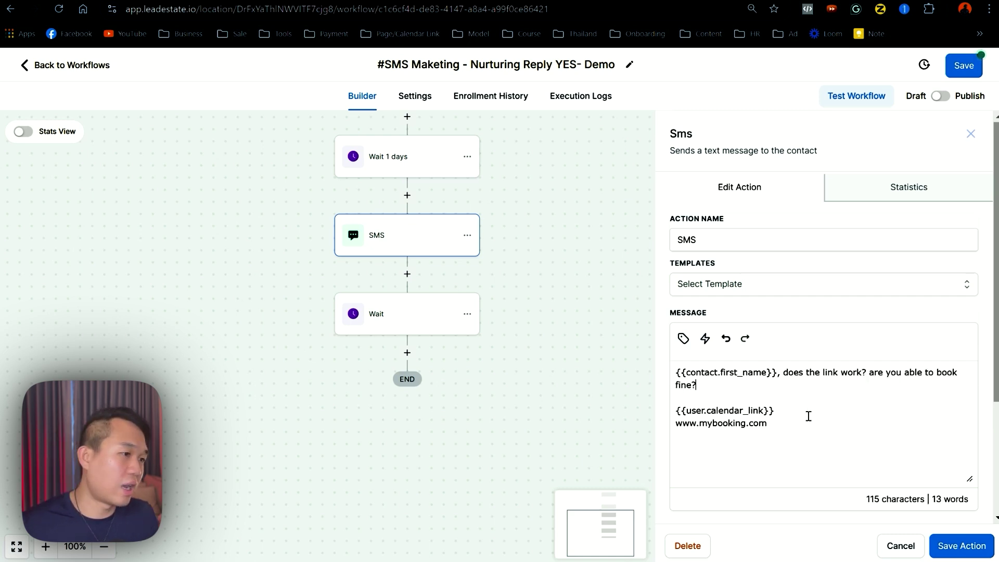
pyautogui.moveTo(809, 416); pyautogui.dragTo(669, 424)
pyautogui.click(792, 444)
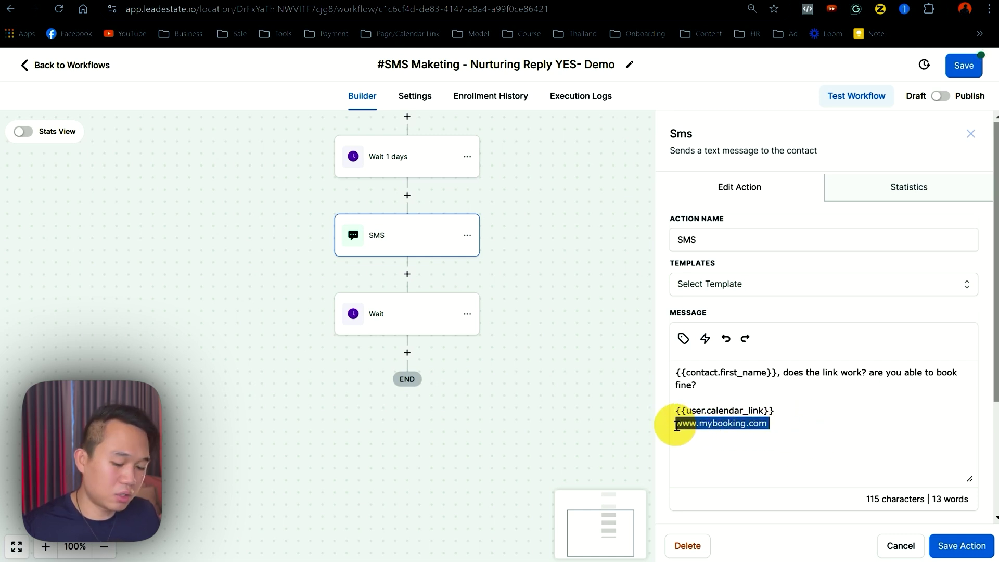
pyautogui.press('BackSpace')
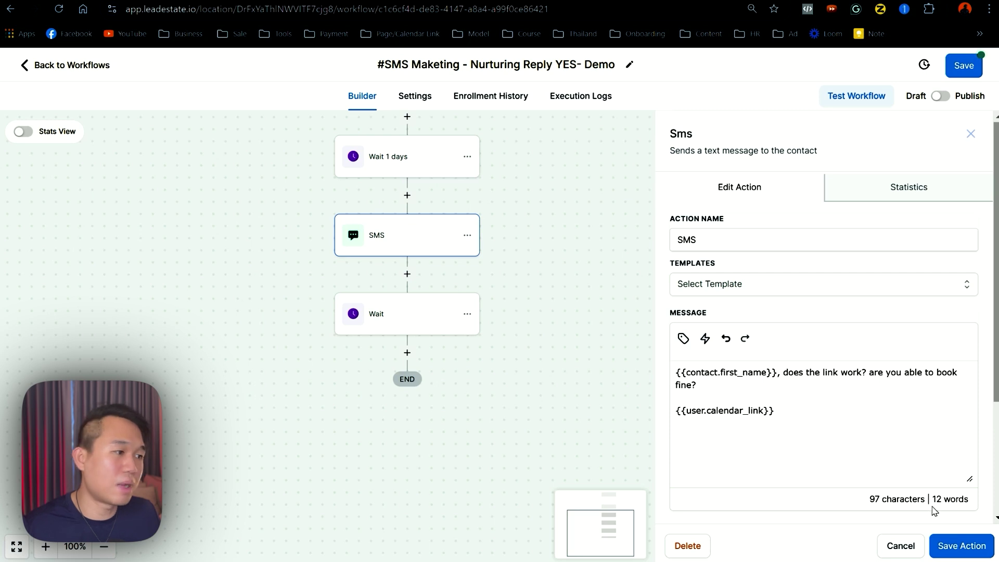
pyautogui.click(961, 546)
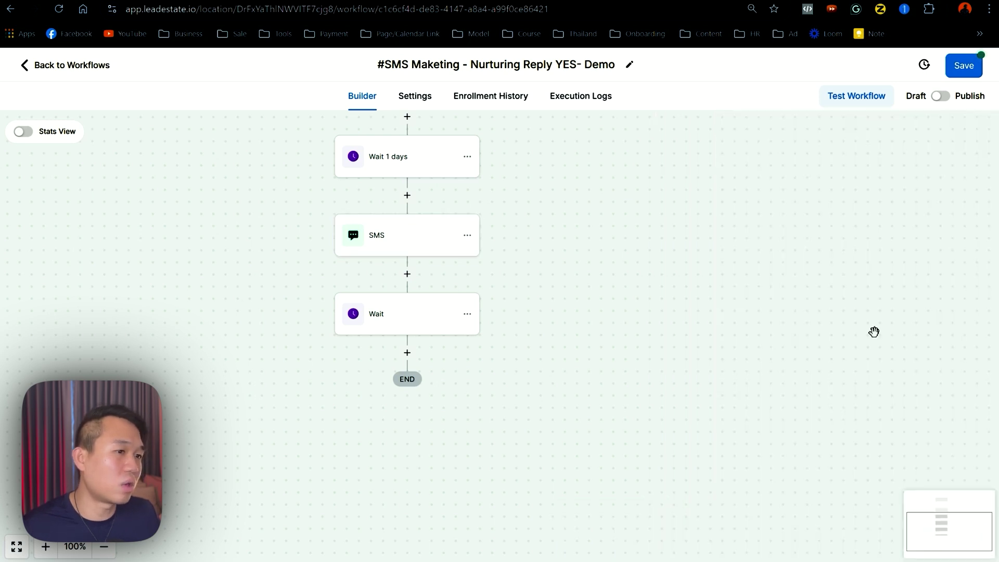
pyautogui.click(963, 65)
# Rename the last Wait action as "Wait 1 days" and save it
pyautogui.moveTo(658, 290); pyautogui.dragTo(666, 406)
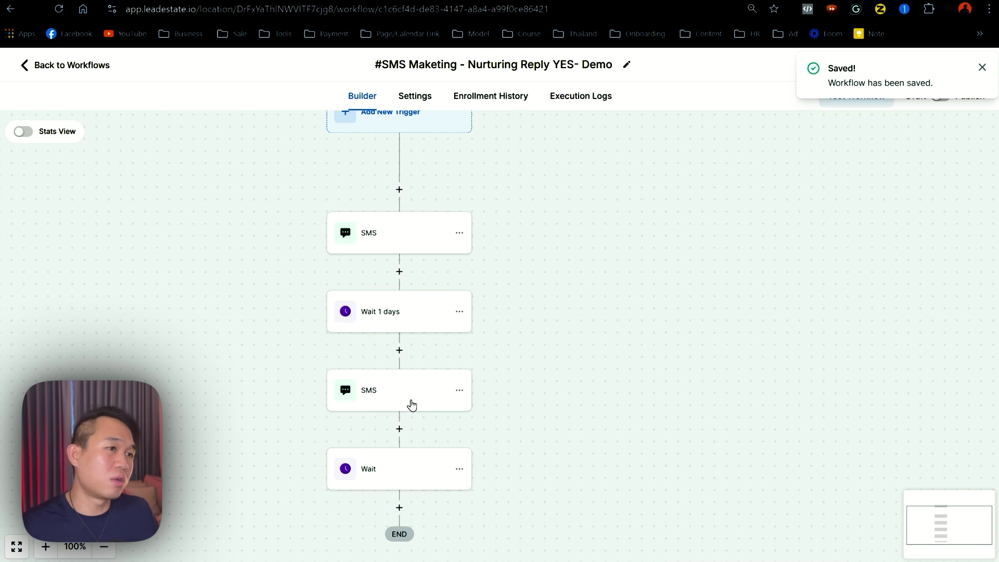
pyautogui.moveTo(523, 476); pyautogui.dragTo(545, 350)
pyautogui.click(444, 341)
pyautogui.click(546, 219)
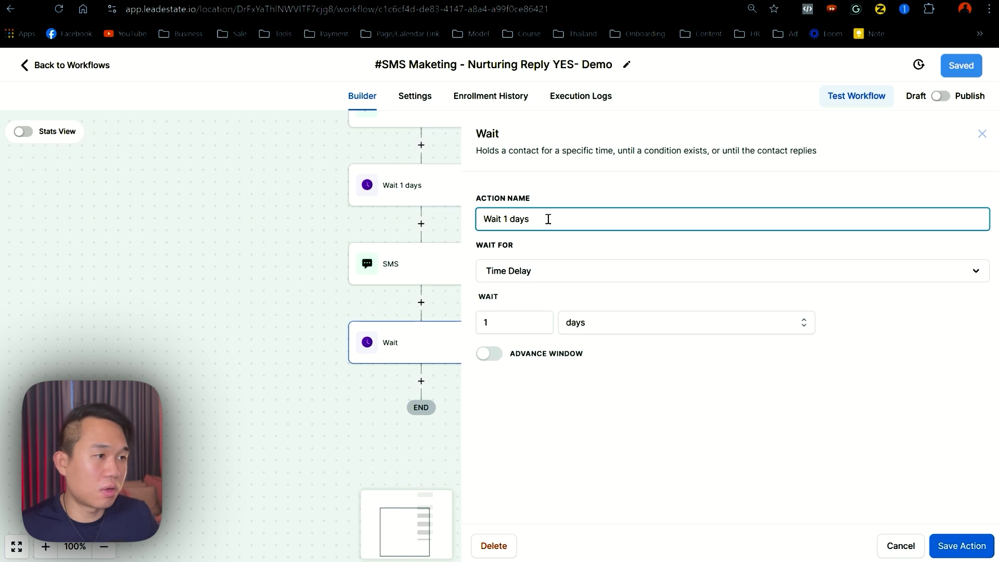
pyautogui.click(962, 546)
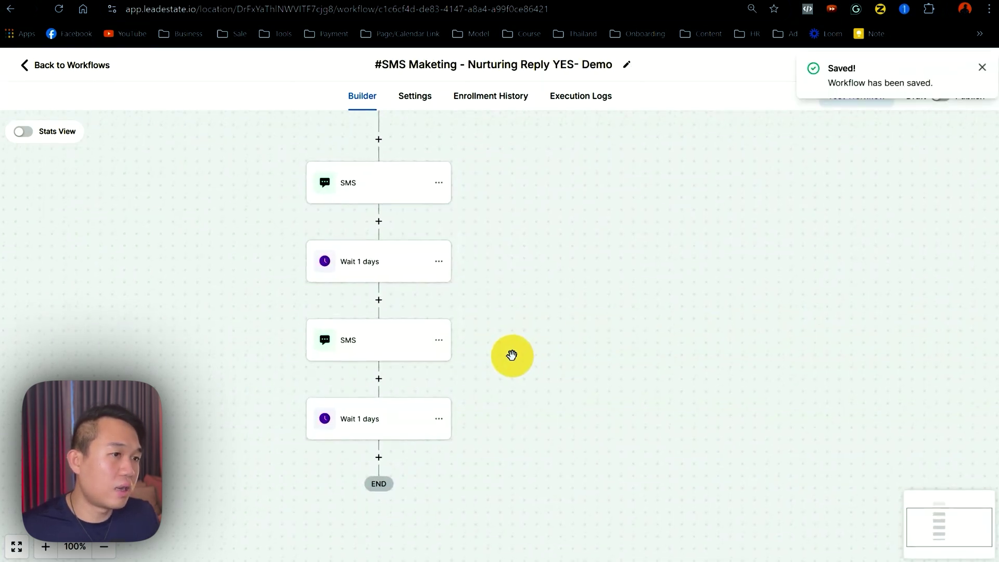
# Copy the second SMS and all actions from it onward to the end of the workflow
pyautogui.click(414, 308)
pyautogui.click(492, 356)
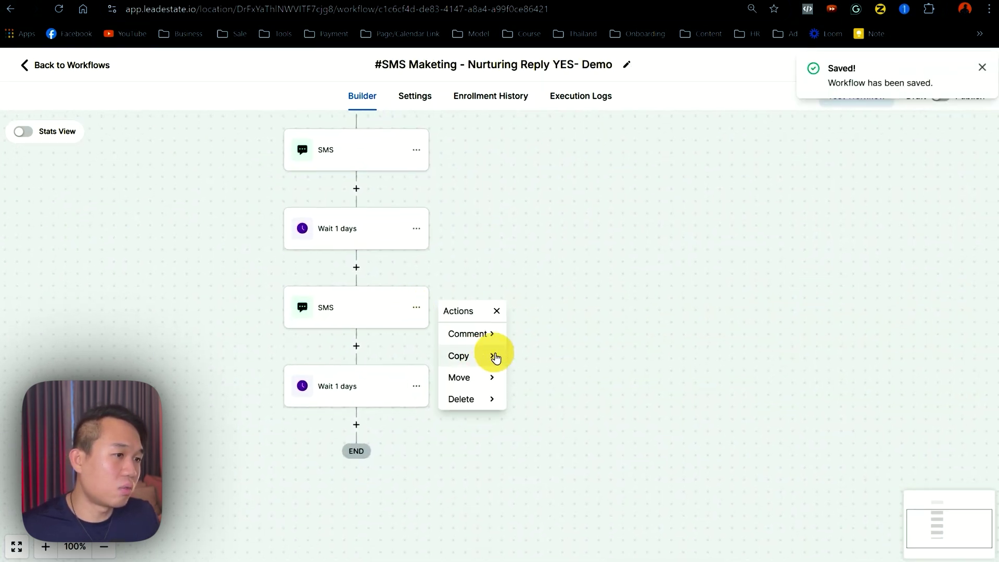
pyautogui.click(536, 351)
pyautogui.scroll(-2, 401, 328)
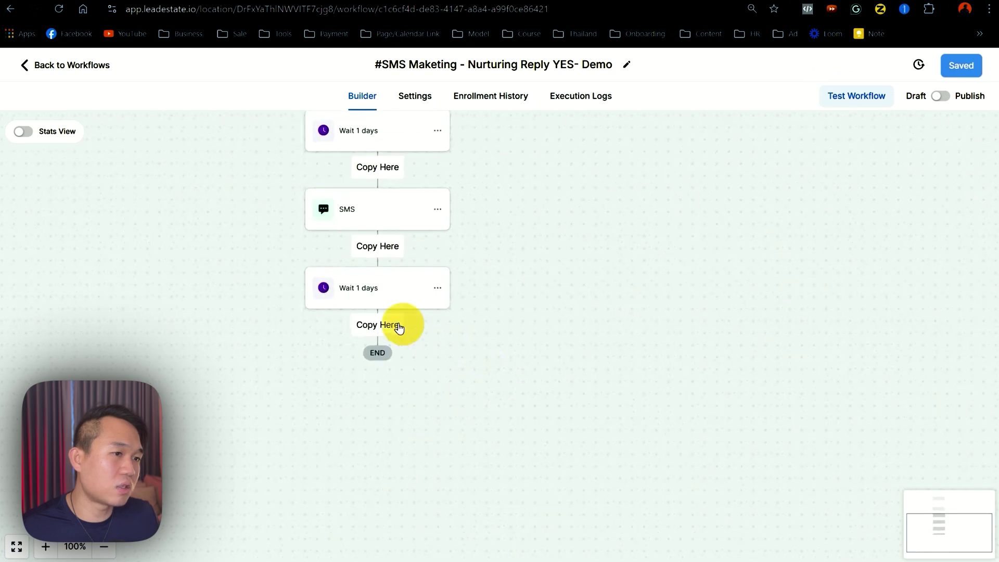
pyautogui.click(399, 327)
# Open the last SMS and reduce its message to the contact's first name custom value followed by a comma
pyautogui.scroll(-2, 343, 286)
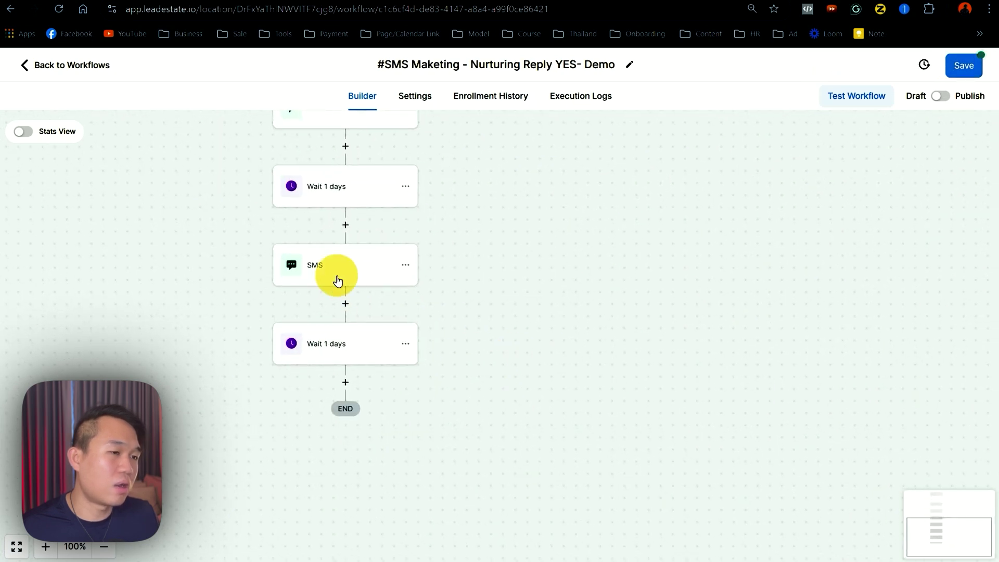
pyautogui.click(338, 279)
pyautogui.moveTo(783, 429); pyautogui.dragTo(679, 388)
pyautogui.moveTo(336, 275); pyautogui.dragTo(344, 349)
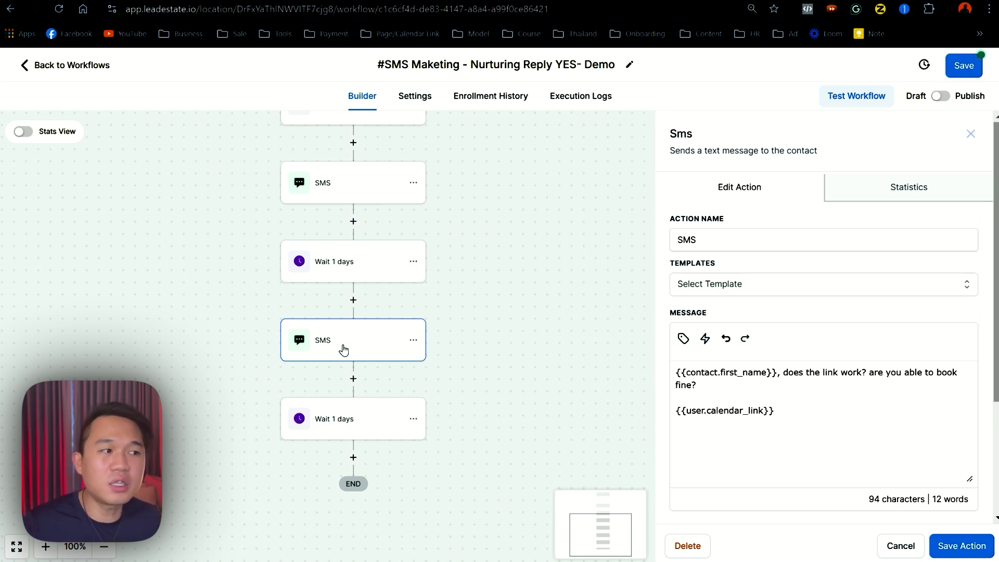
pyautogui.moveTo(807, 420); pyautogui.dragTo(669, 368)
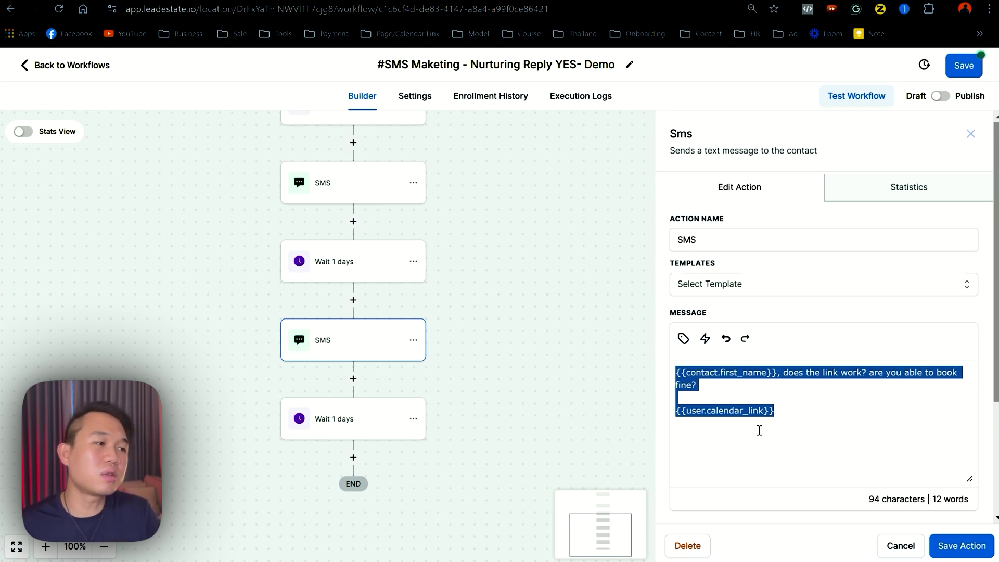
pyautogui.hotkey('ctrl', 'v')
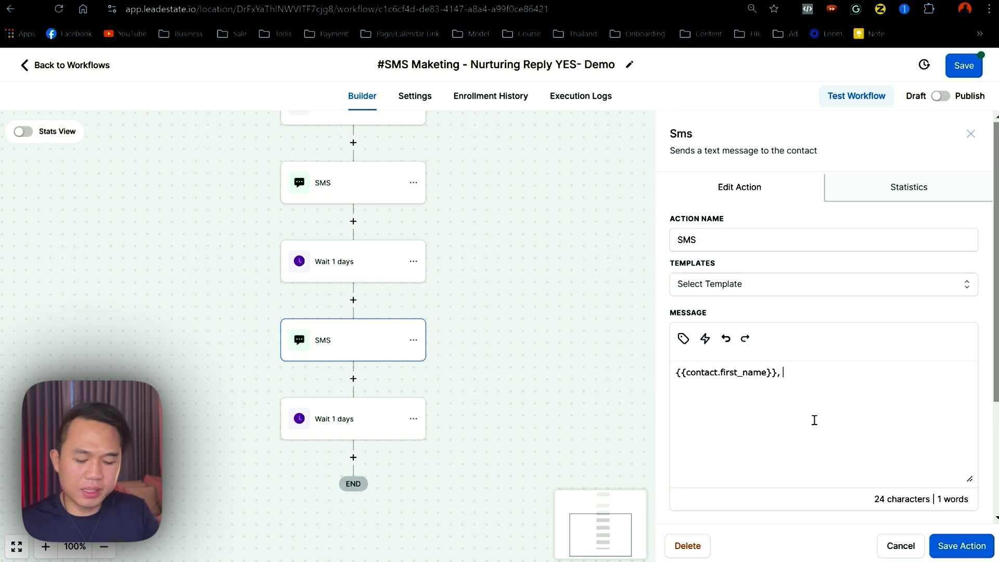
# Add "are you there?" after the first name custom value in the last SMS message
pyautogui.write('are there')
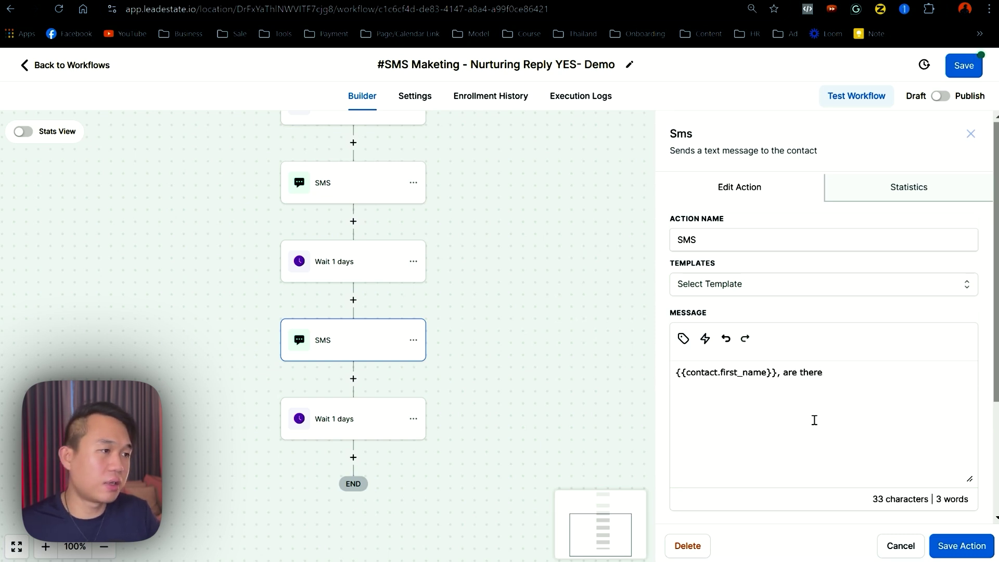
pyautogui.press('BackSpace')
pyautogui.press('BackSpace')
pyautogui.press('BackSpace')
pyautogui.press('BackSpace')
pyautogui.press('BackSpace')
pyautogui.write('you there')
pyautogui.press('Left')
pyautogui.press('Left')
pyautogui.press('Left')
pyautogui.press('Left')
pyautogui.press('Left')
pyautogui.press('Left')
pyautogui.press('Left')
pyautogui.press('Left')
pyautogui.press('Left')
pyautogui.press('Left')
pyautogui.press('Left')
pyautogui.press('Left')
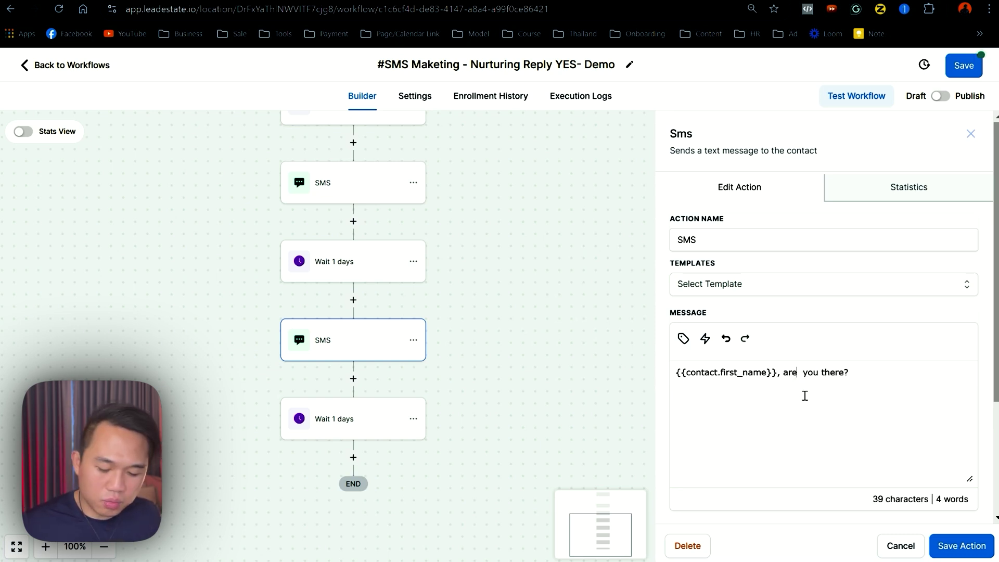
pyautogui.press('Delete')
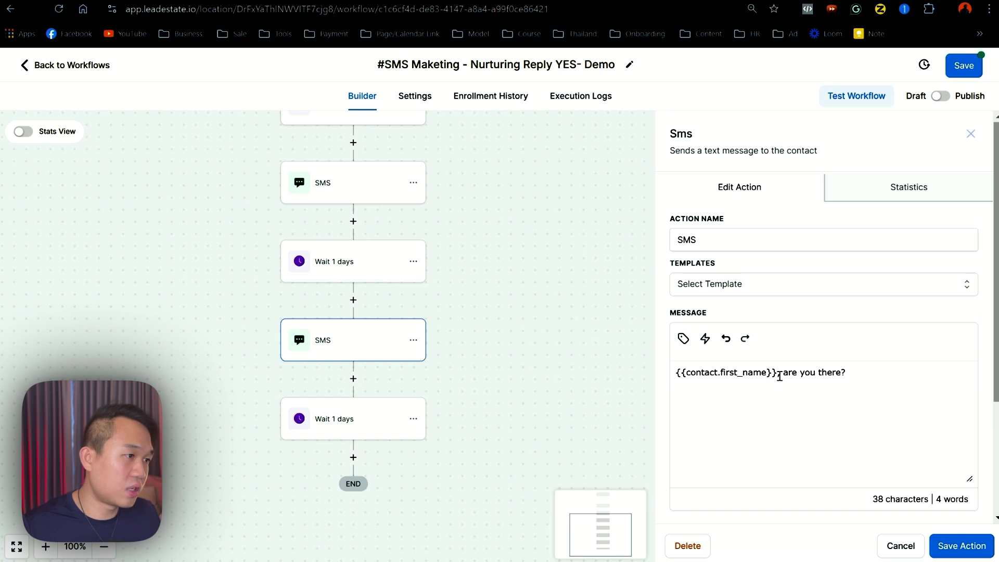
# Remove the first name custom value and comma from before "are you there?", and save the last SMS and the workflow
pyautogui.moveTo(780, 376); pyautogui.dragTo(675, 372)
pyautogui.press('BackSpace')
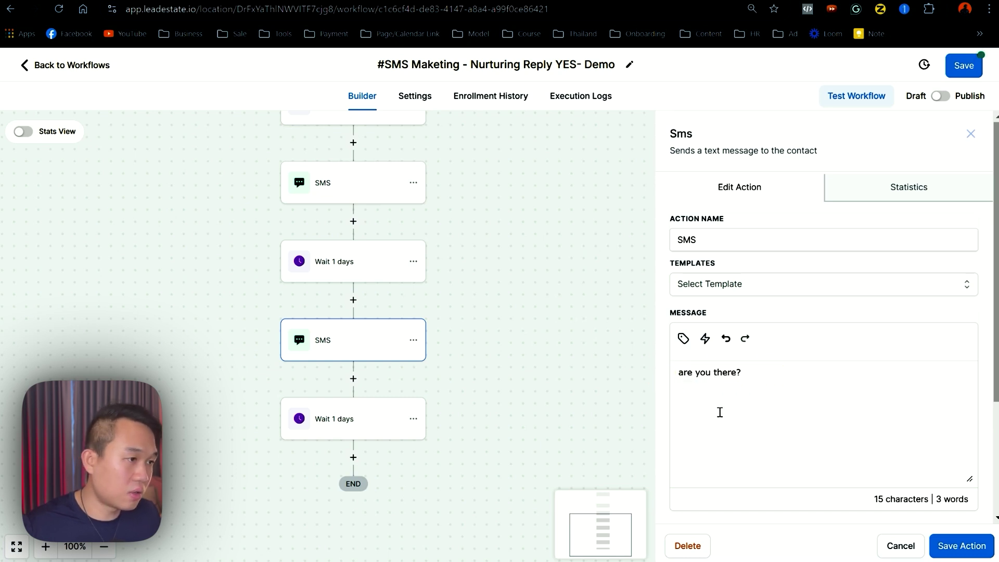
pyautogui.write('H')
pyautogui.hotkey('ctrl', 's')
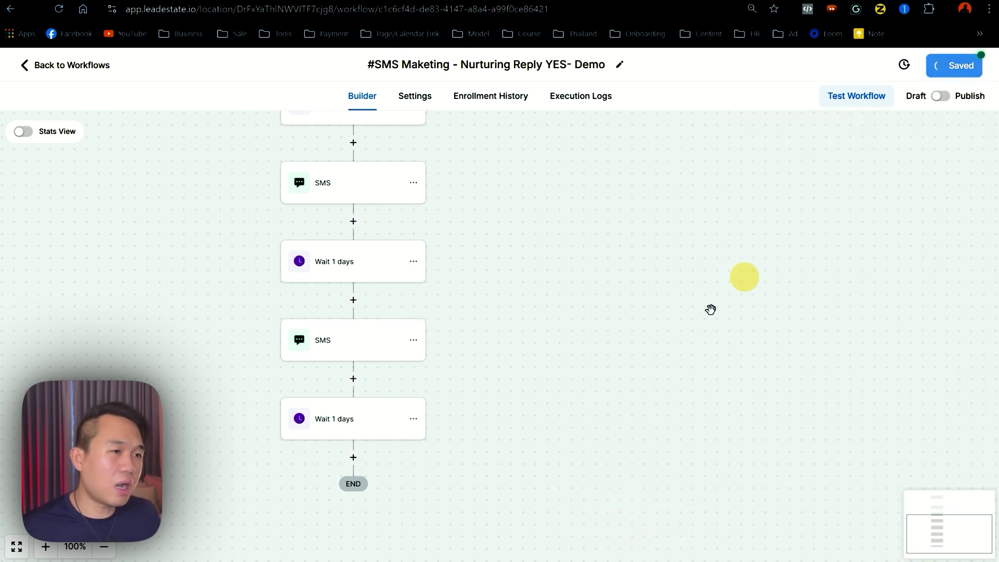
pyautogui.moveTo(530, 300); pyautogui.dragTo(569, 437)
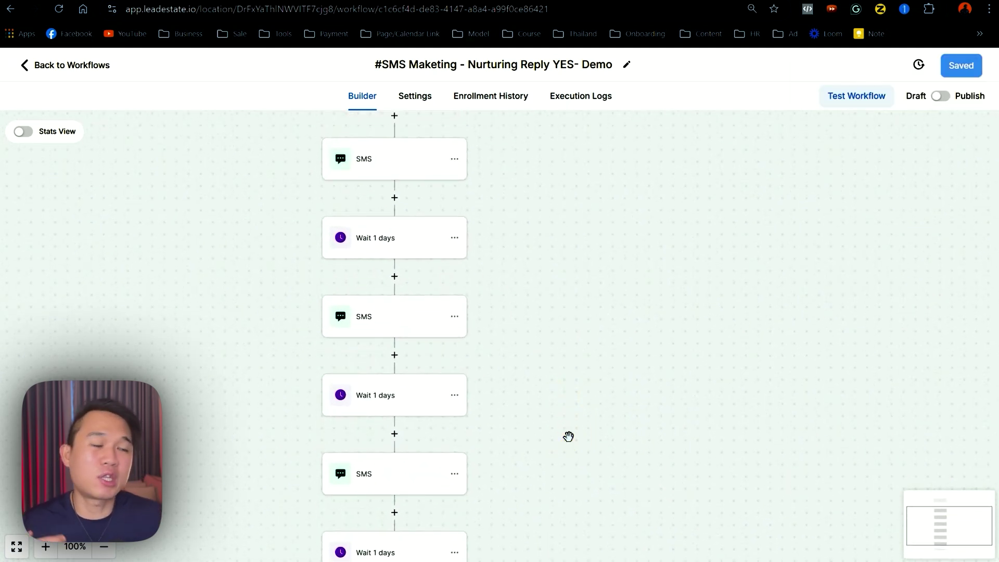